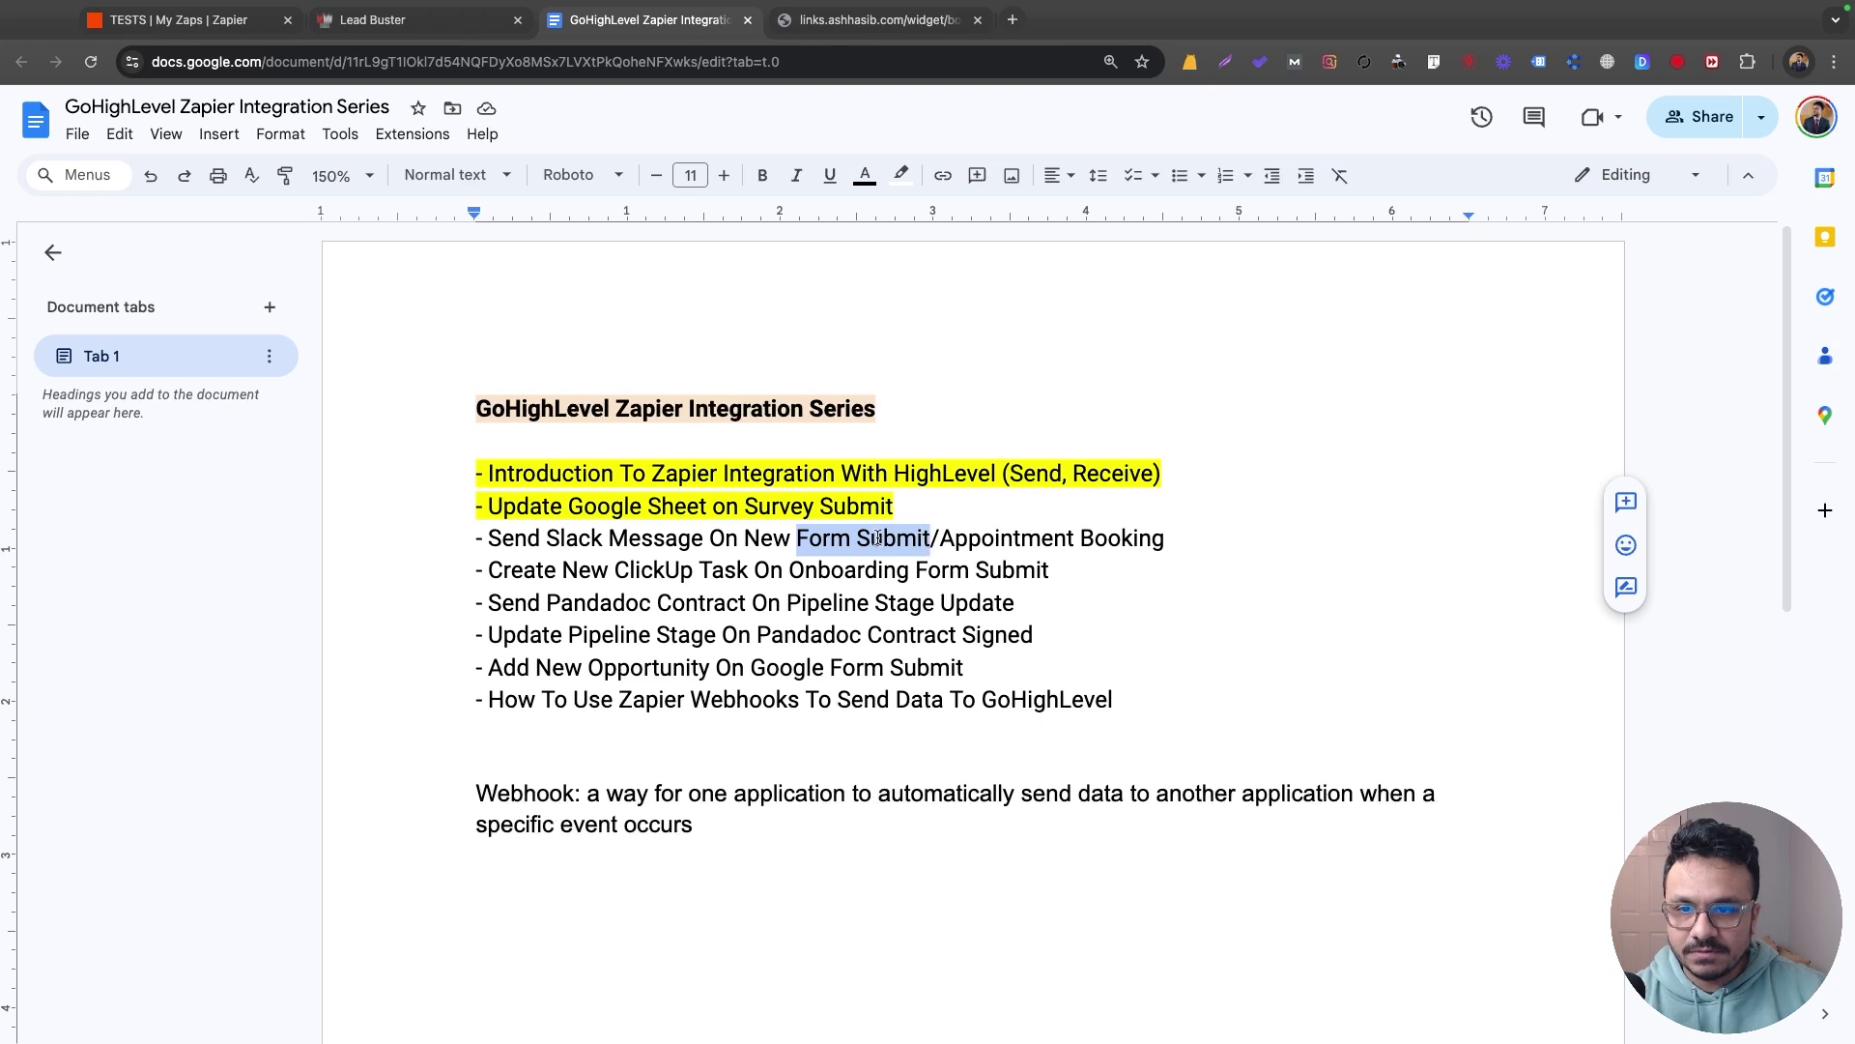
- Highlight the Survey Submit, Send Slack Message and Appointment Booking phrases in the outline
{"action": "left_click", "coordinate": [768, 512]}
{"action": "mouse_move", "coordinate": [745, 510]}
{"action": "left_mouse_down"}
{"action": "mouse_move", "coordinate": [884, 510]}
{"action": "mouse_move", "coordinate": [747, 497]}
{"action": "left_mouse_up"}
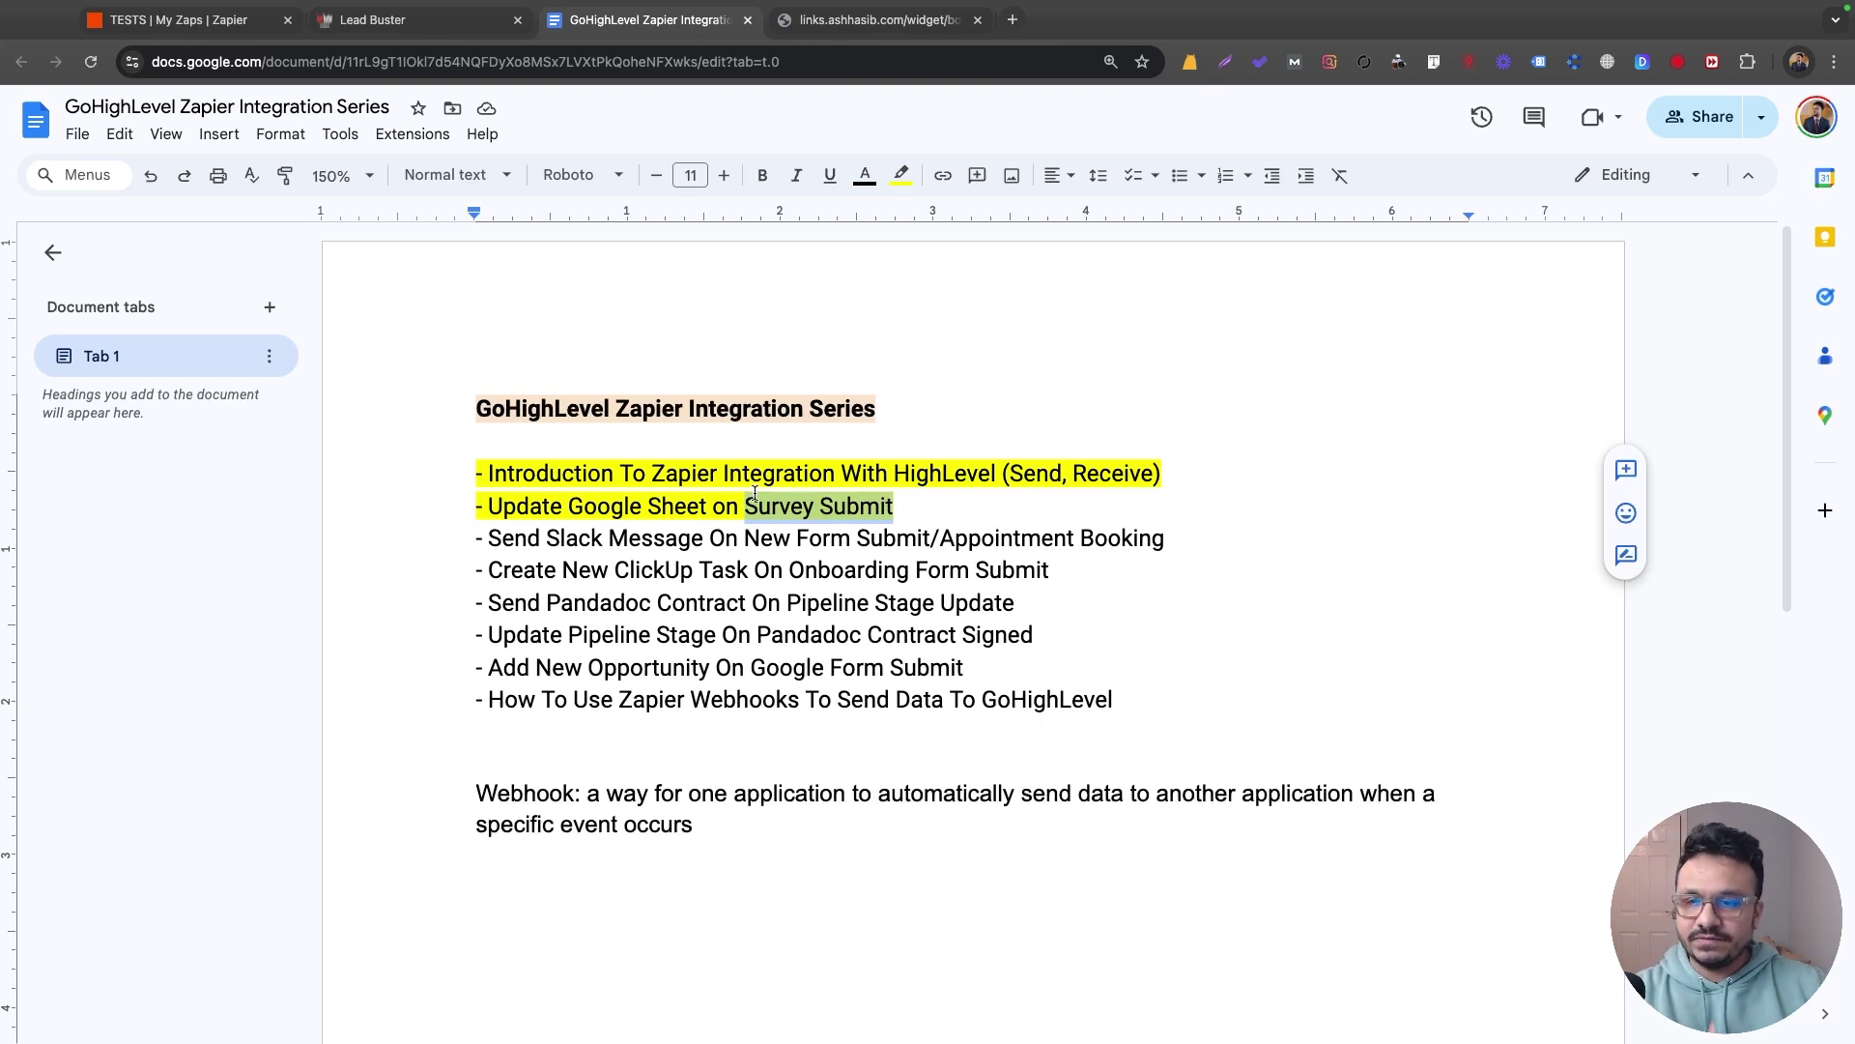
{"action": "left_click", "coordinate": [755, 495]}
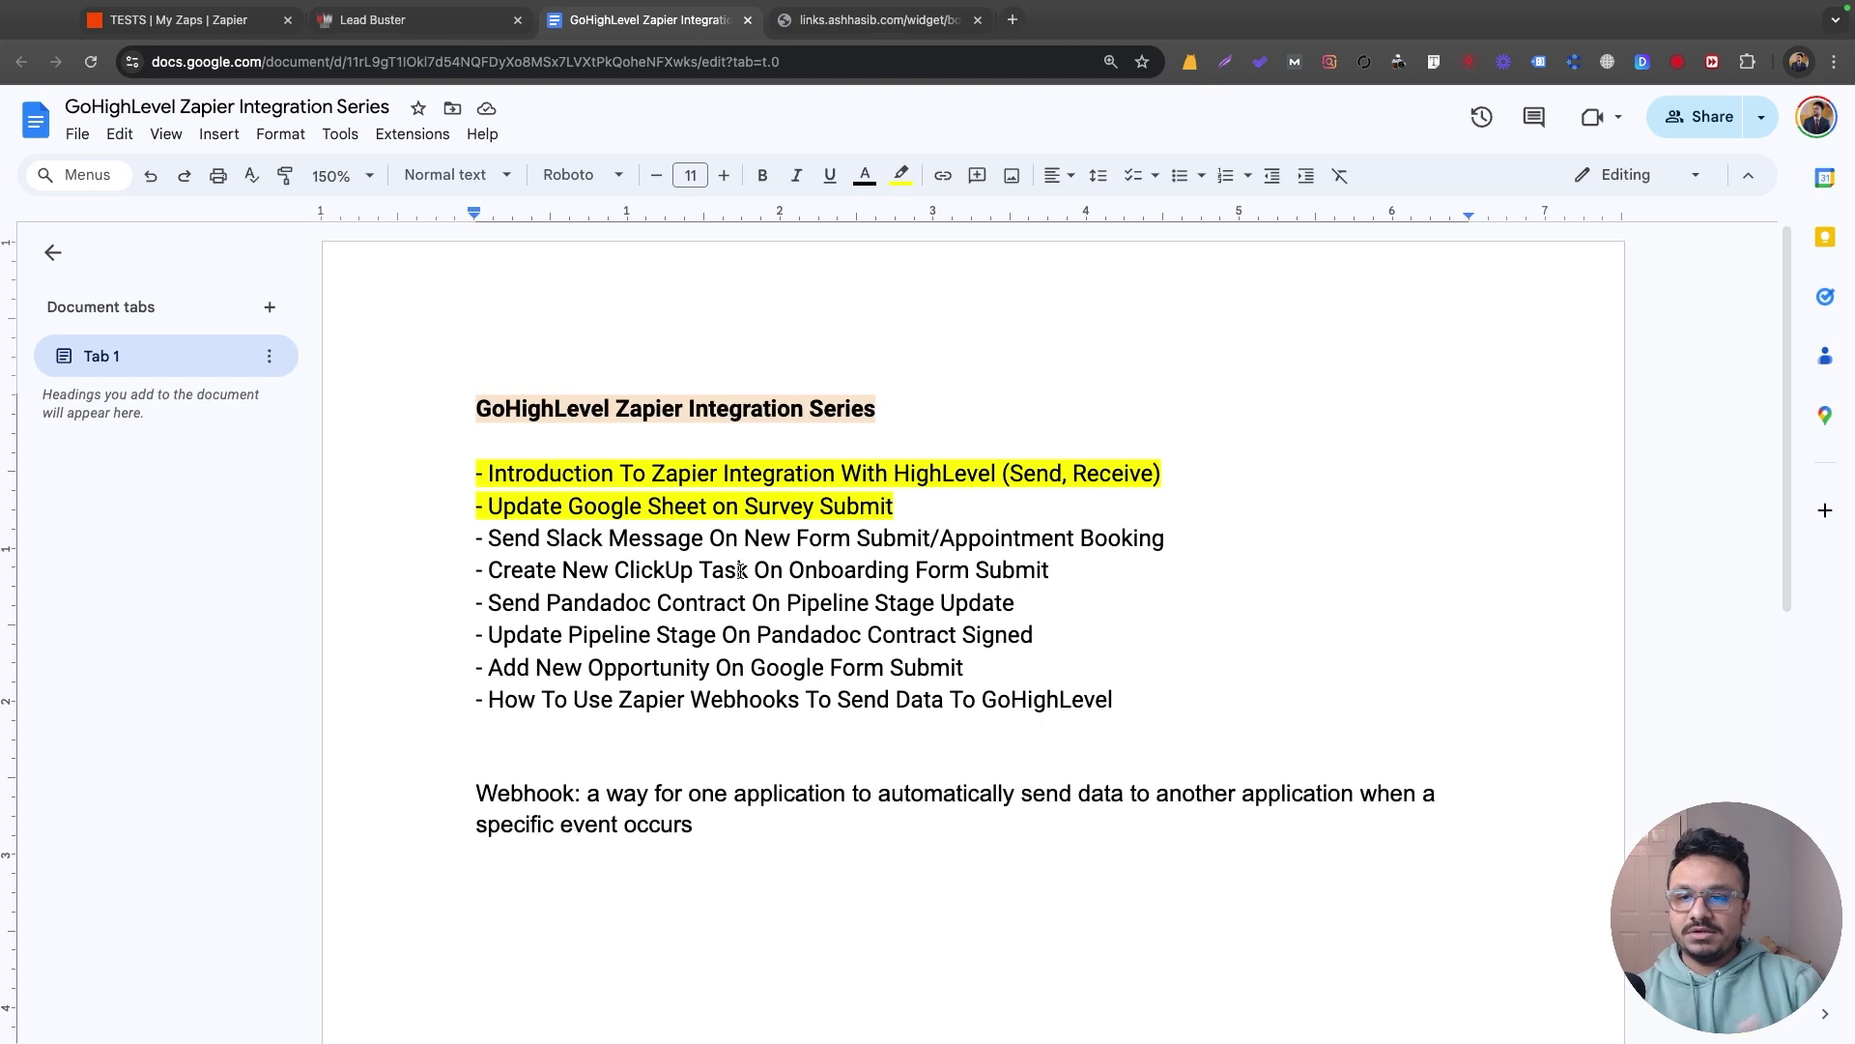
{"action": "left_click_drag", "start_coordinate": [492, 539], "coordinate": [707, 530]}
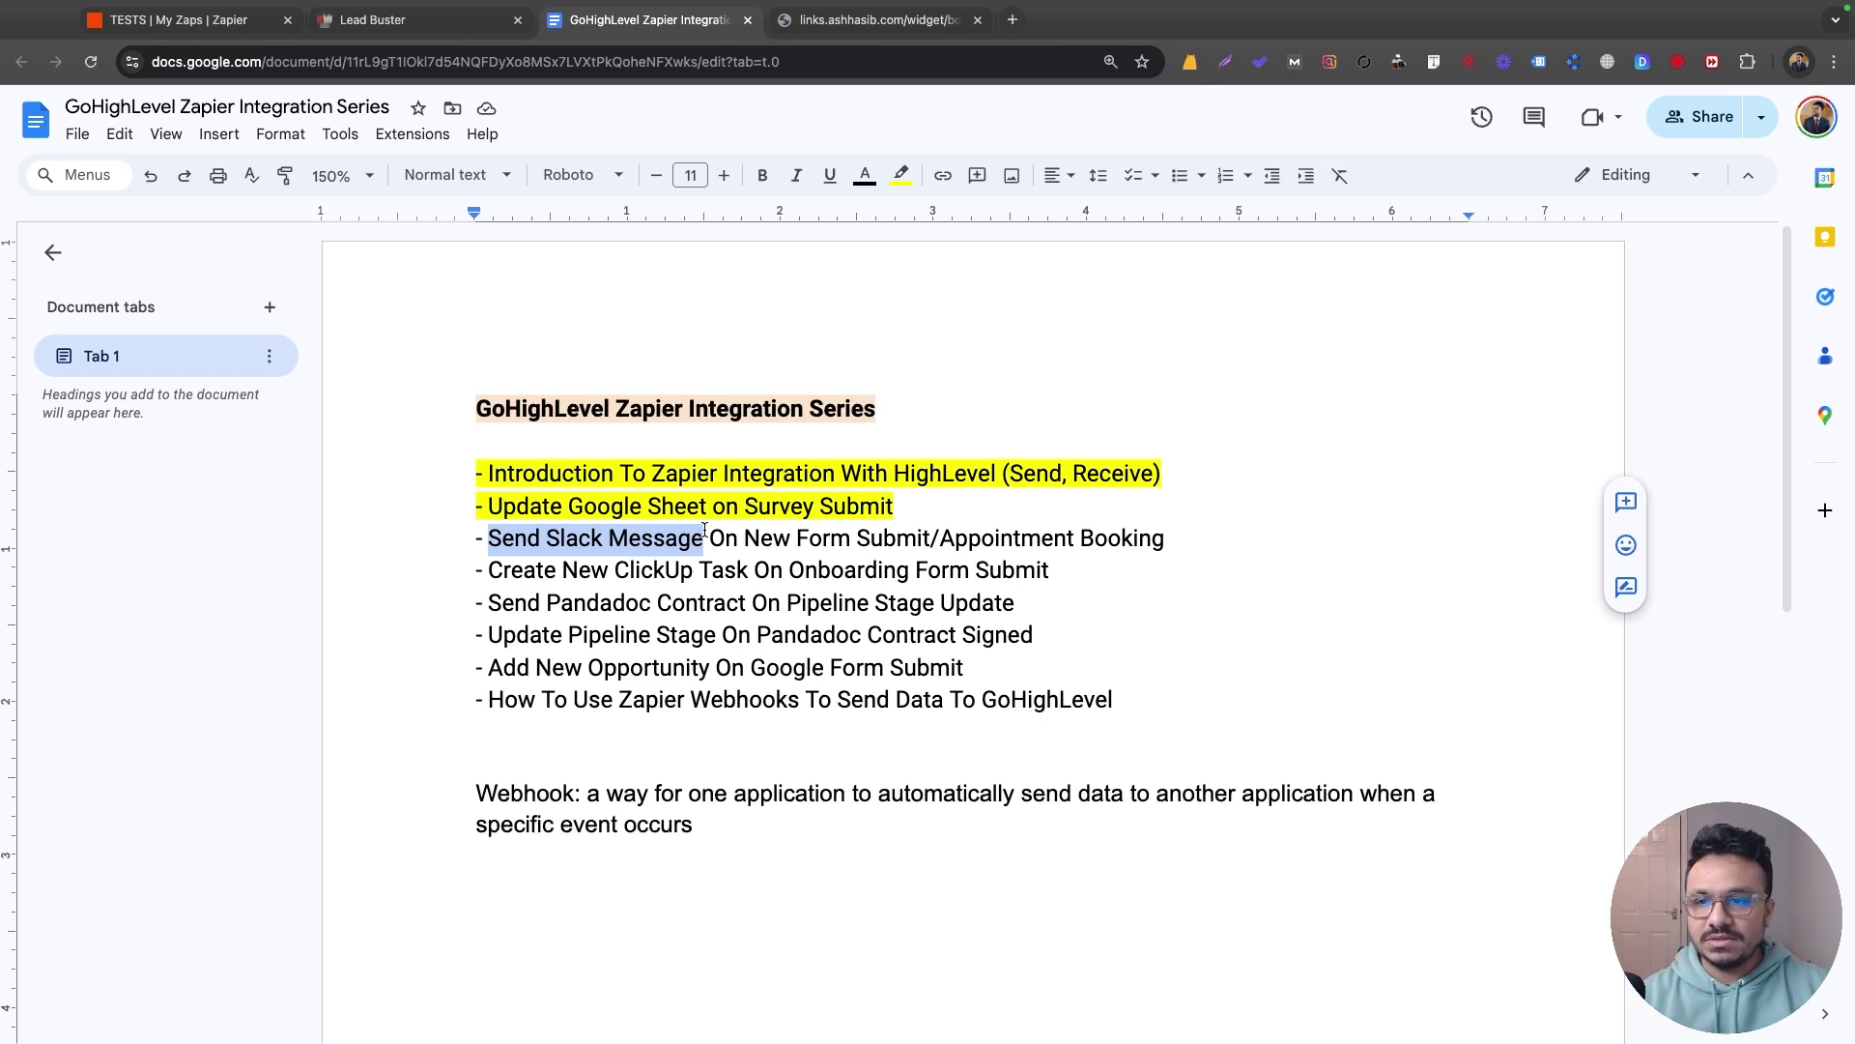
{"action": "left_click", "coordinate": [701, 531]}
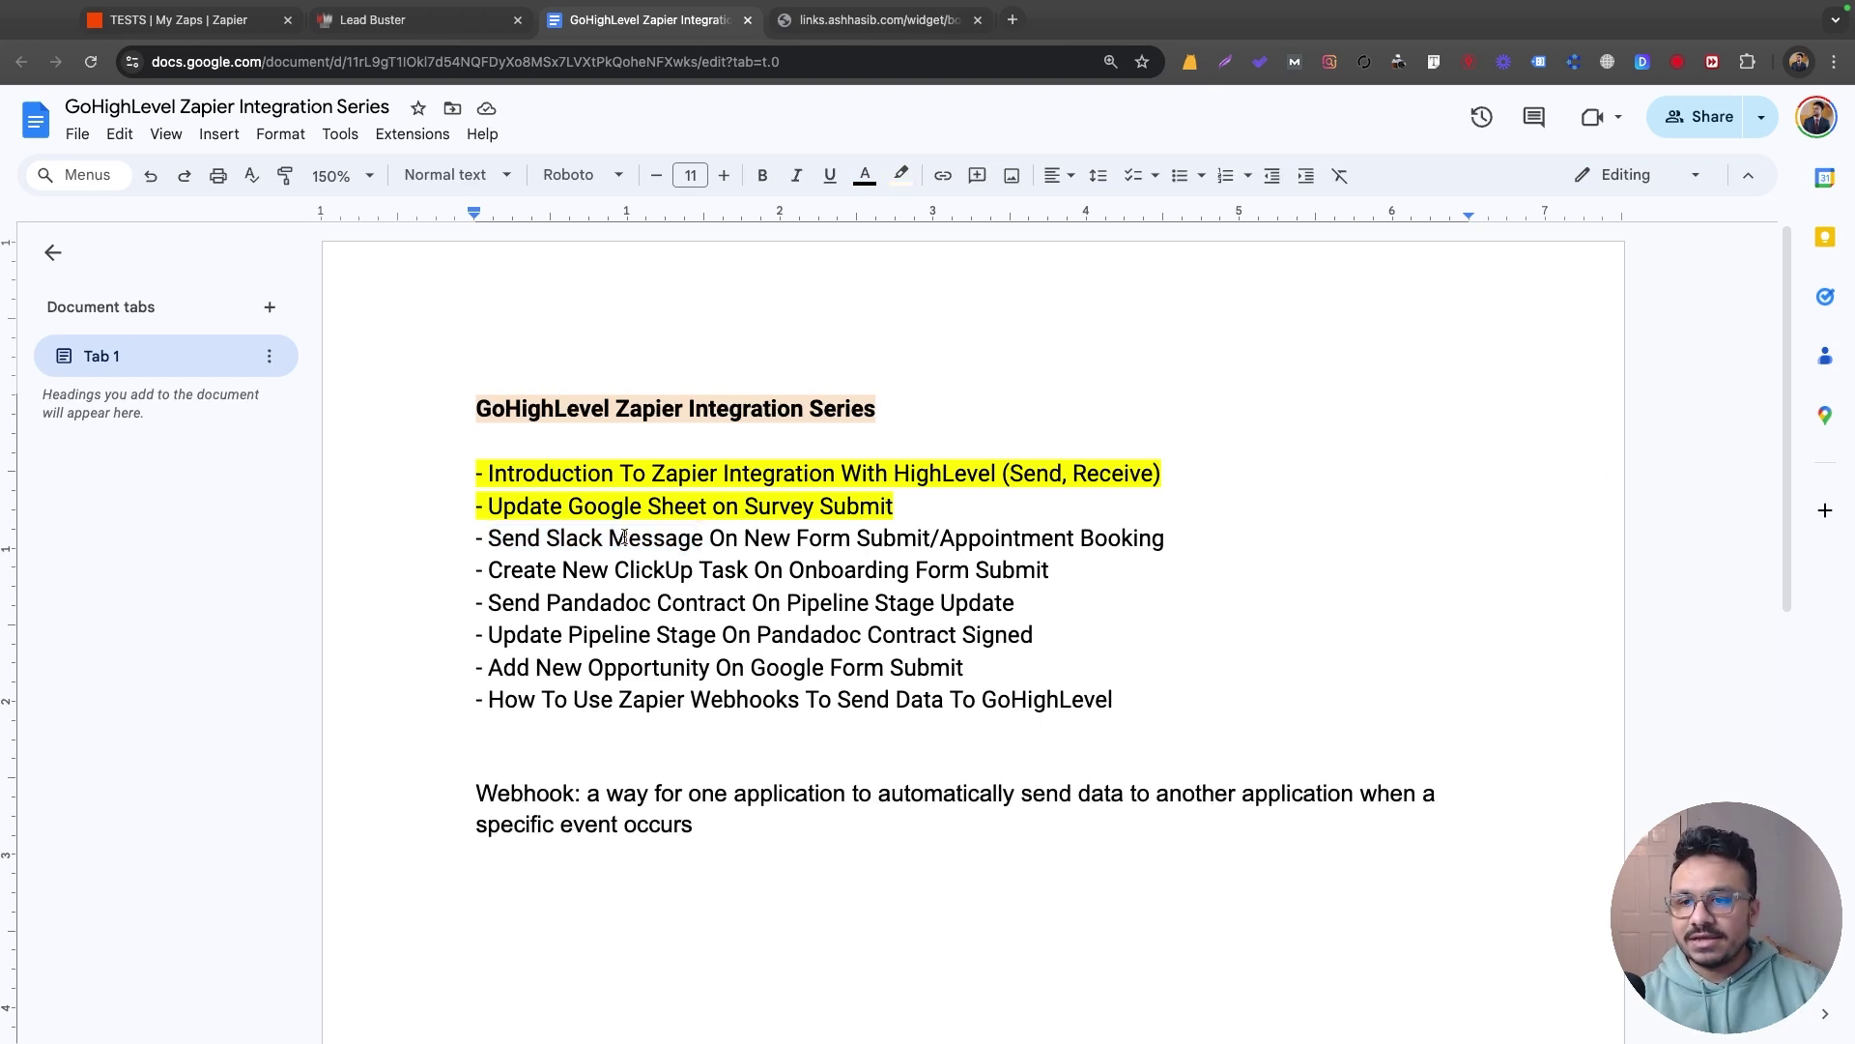
{"action": "left_click_drag", "start_coordinate": [938, 544], "coordinate": [1161, 539]}
- Copy the Book A Call With Me calendar's permanent booking link from Calendar settings
{"action": "left_click", "coordinate": [488, 24]}
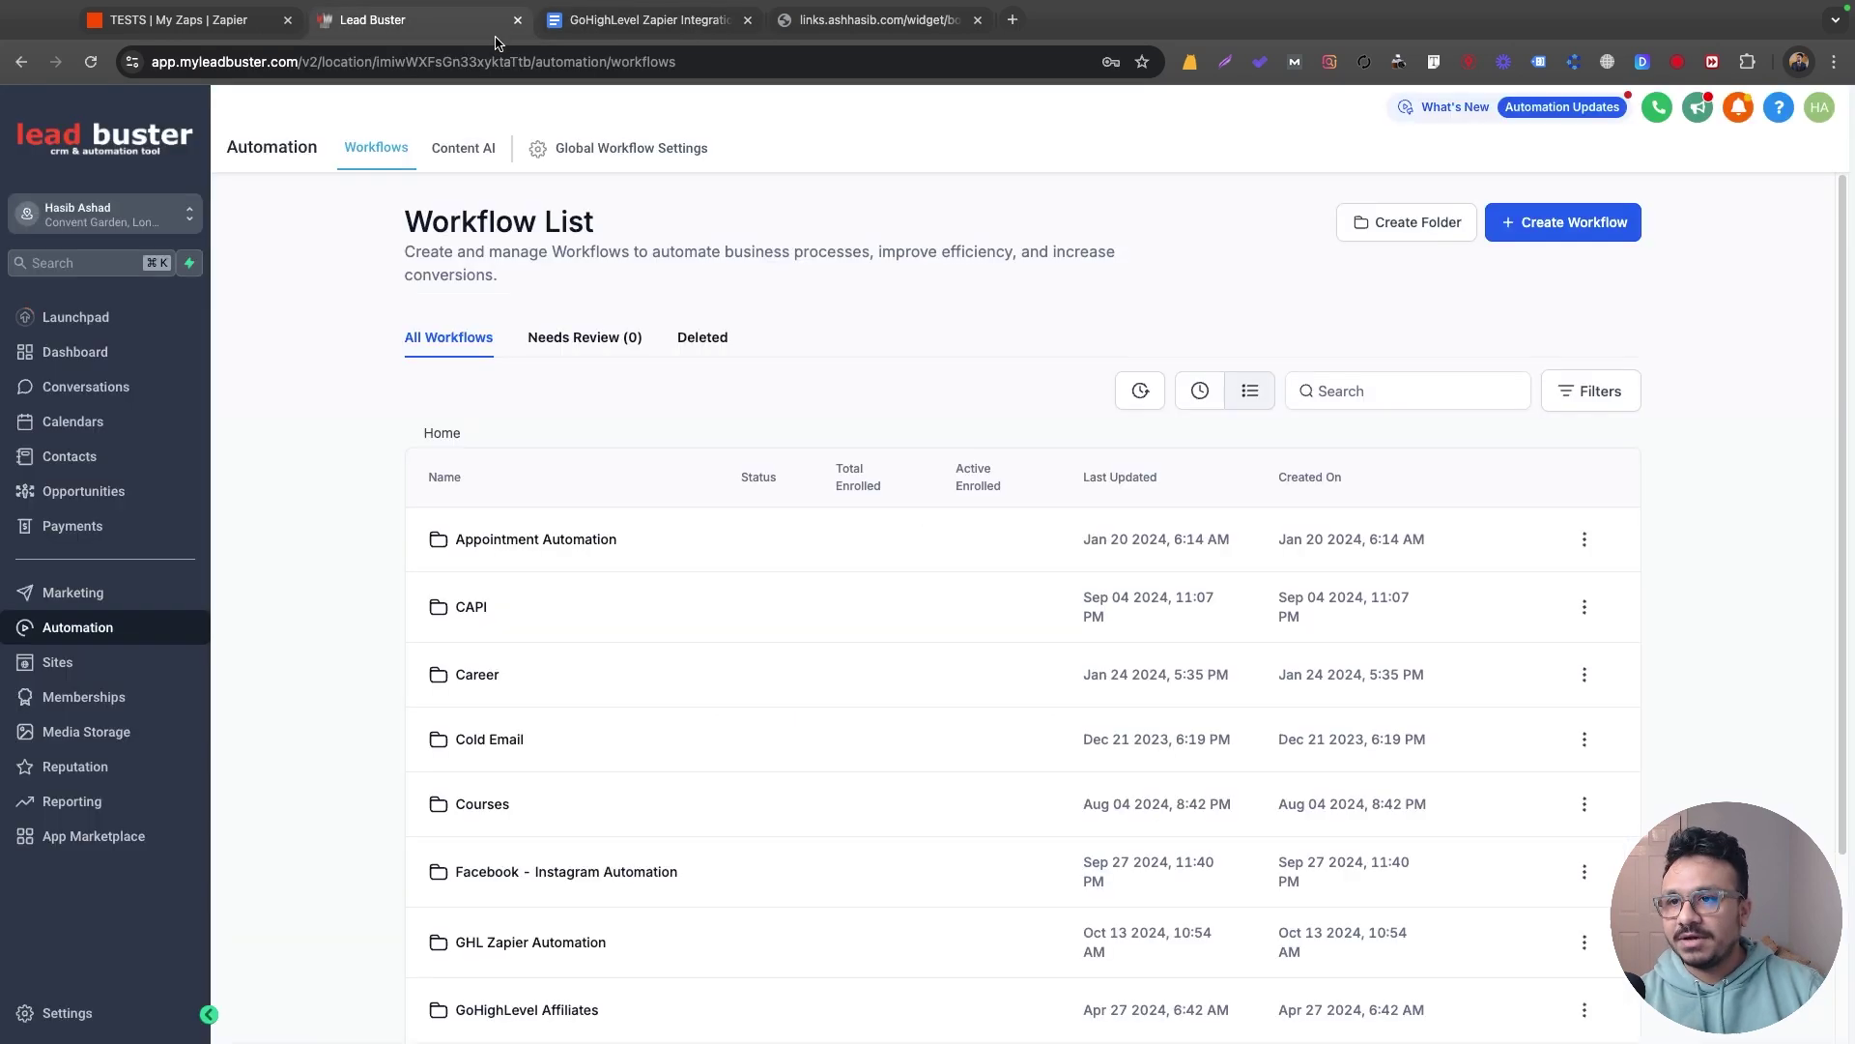
{"action": "left_click", "coordinate": [109, 1000]}
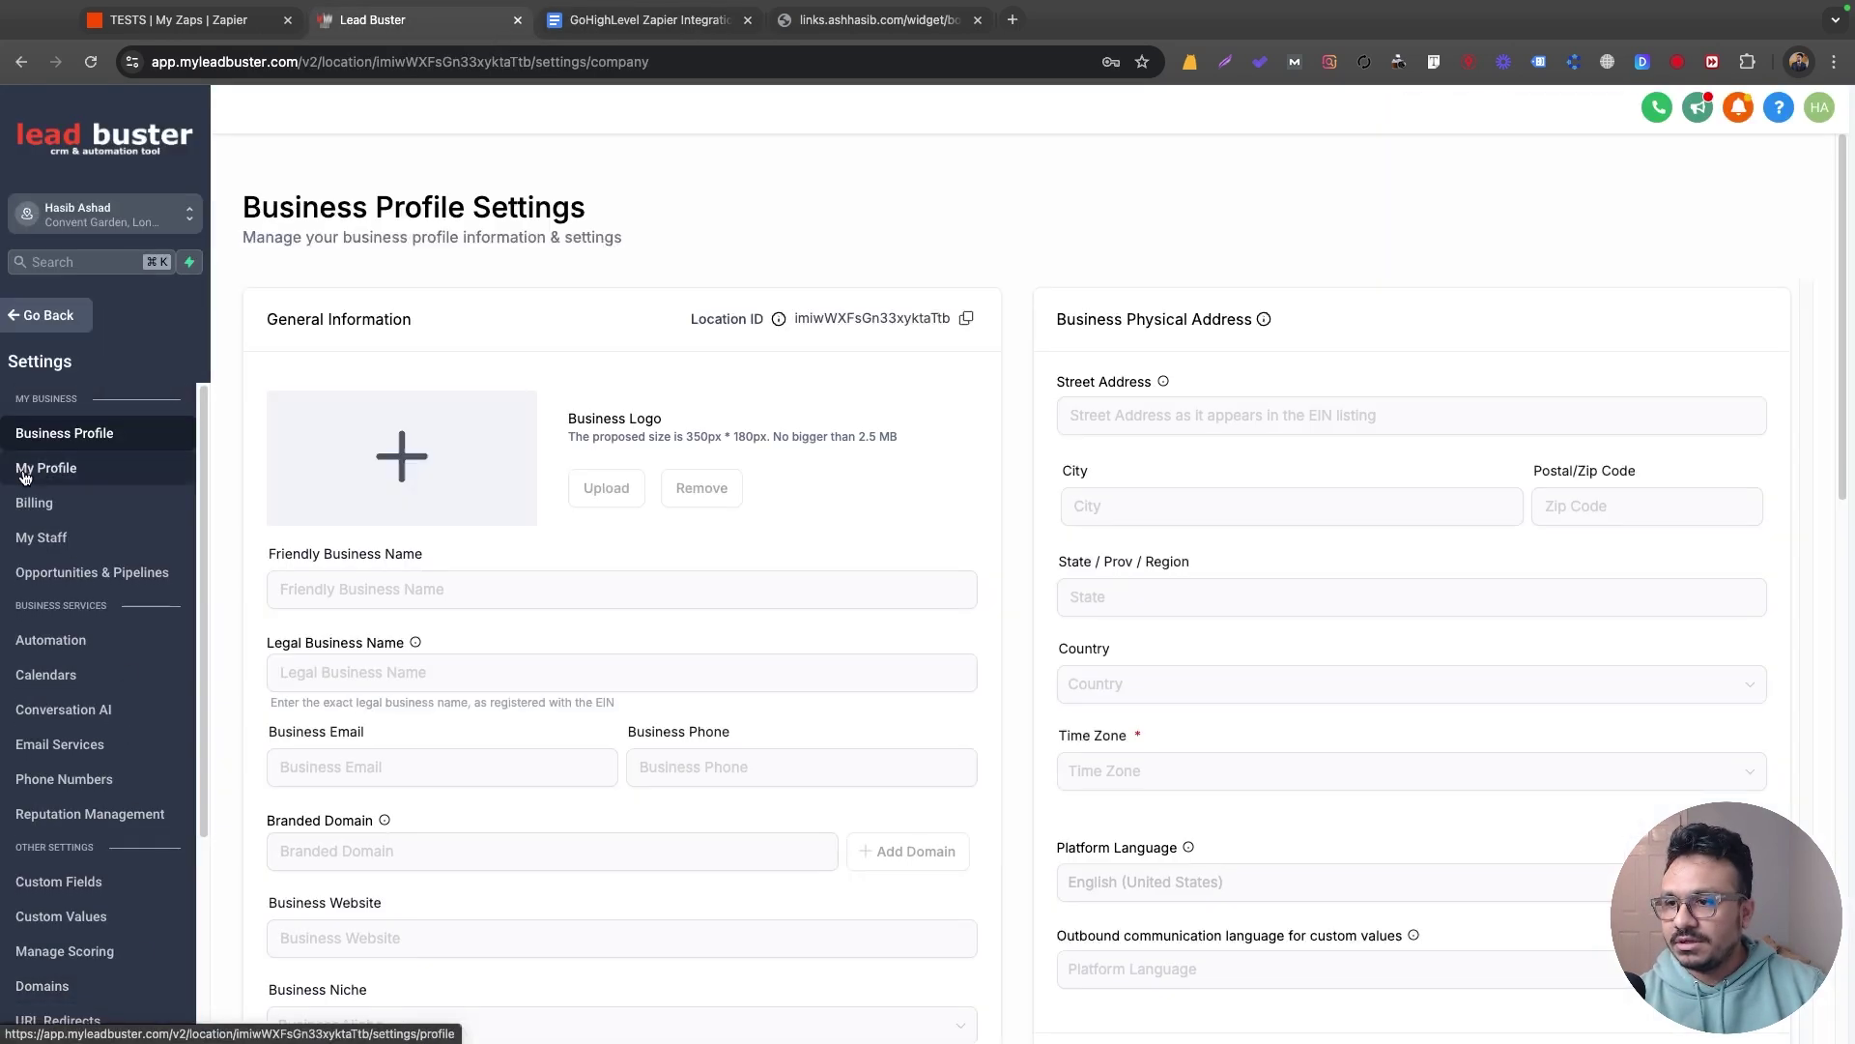
{"action": "left_click", "coordinate": [69, 688]}
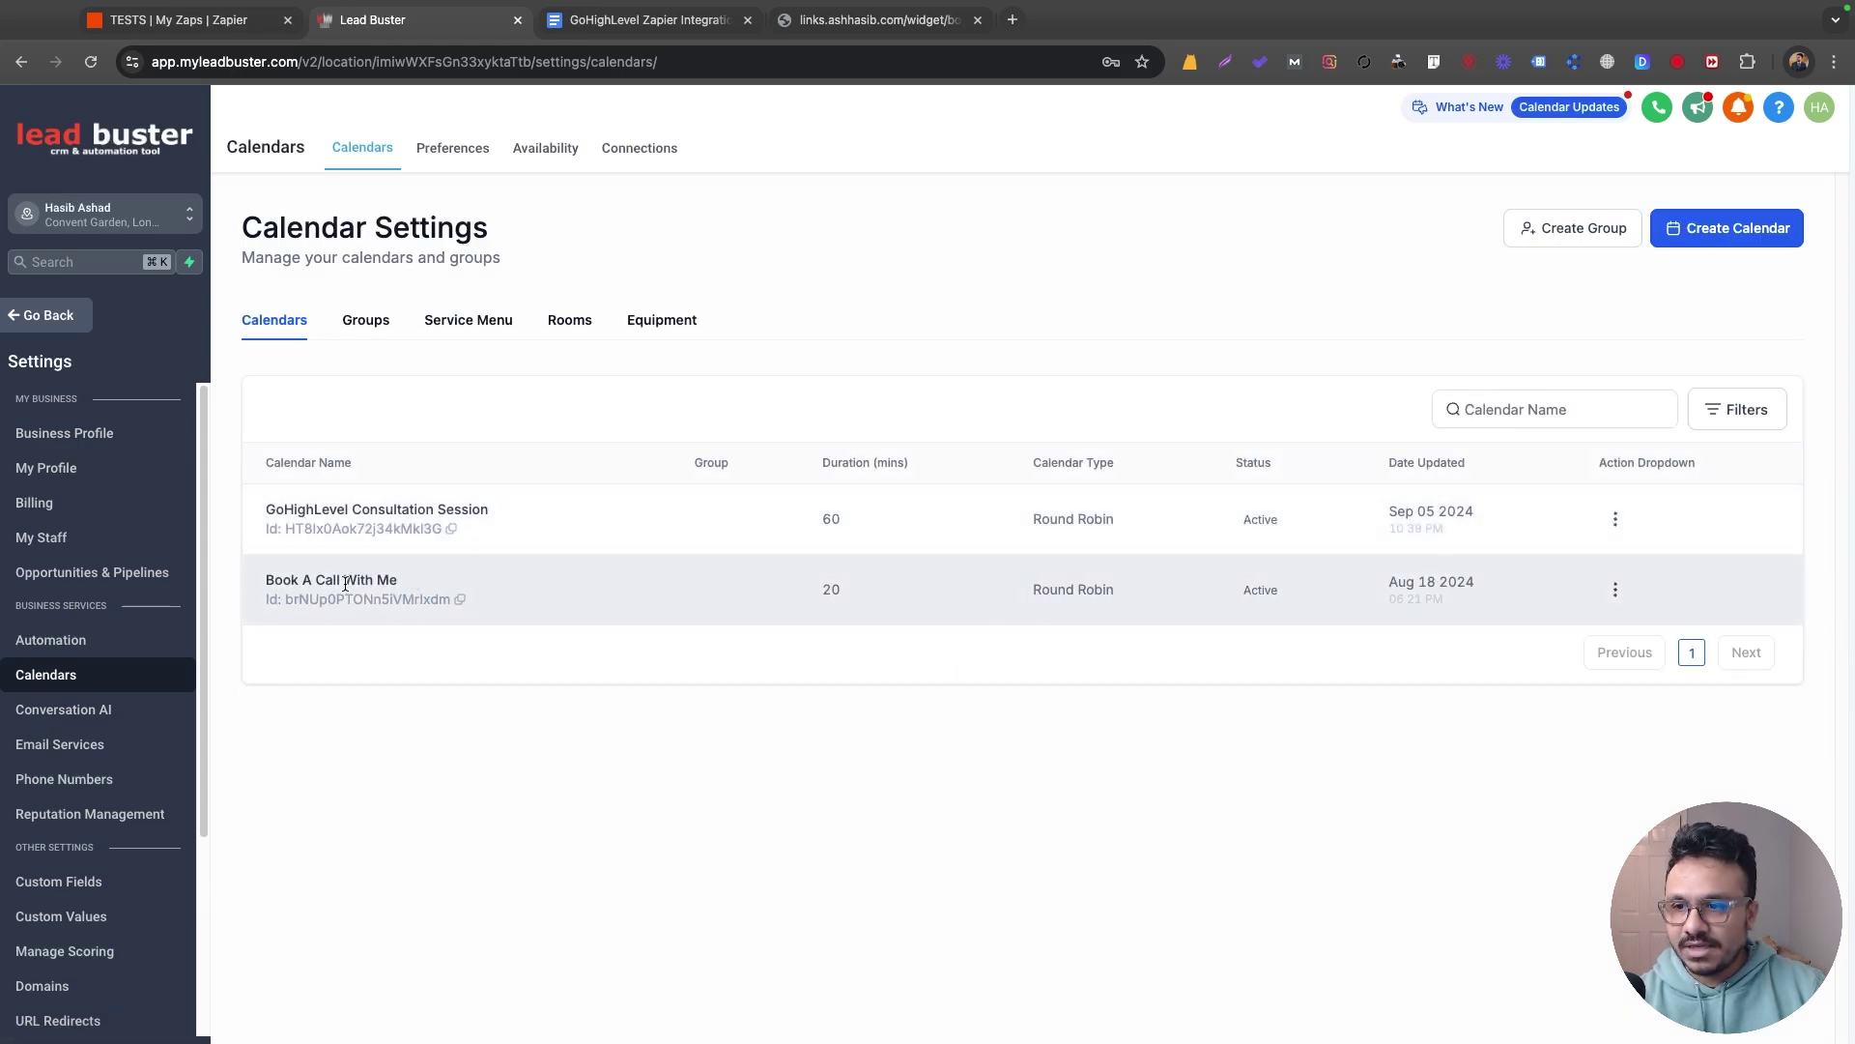
{"action": "left_click", "coordinate": [1615, 590]}
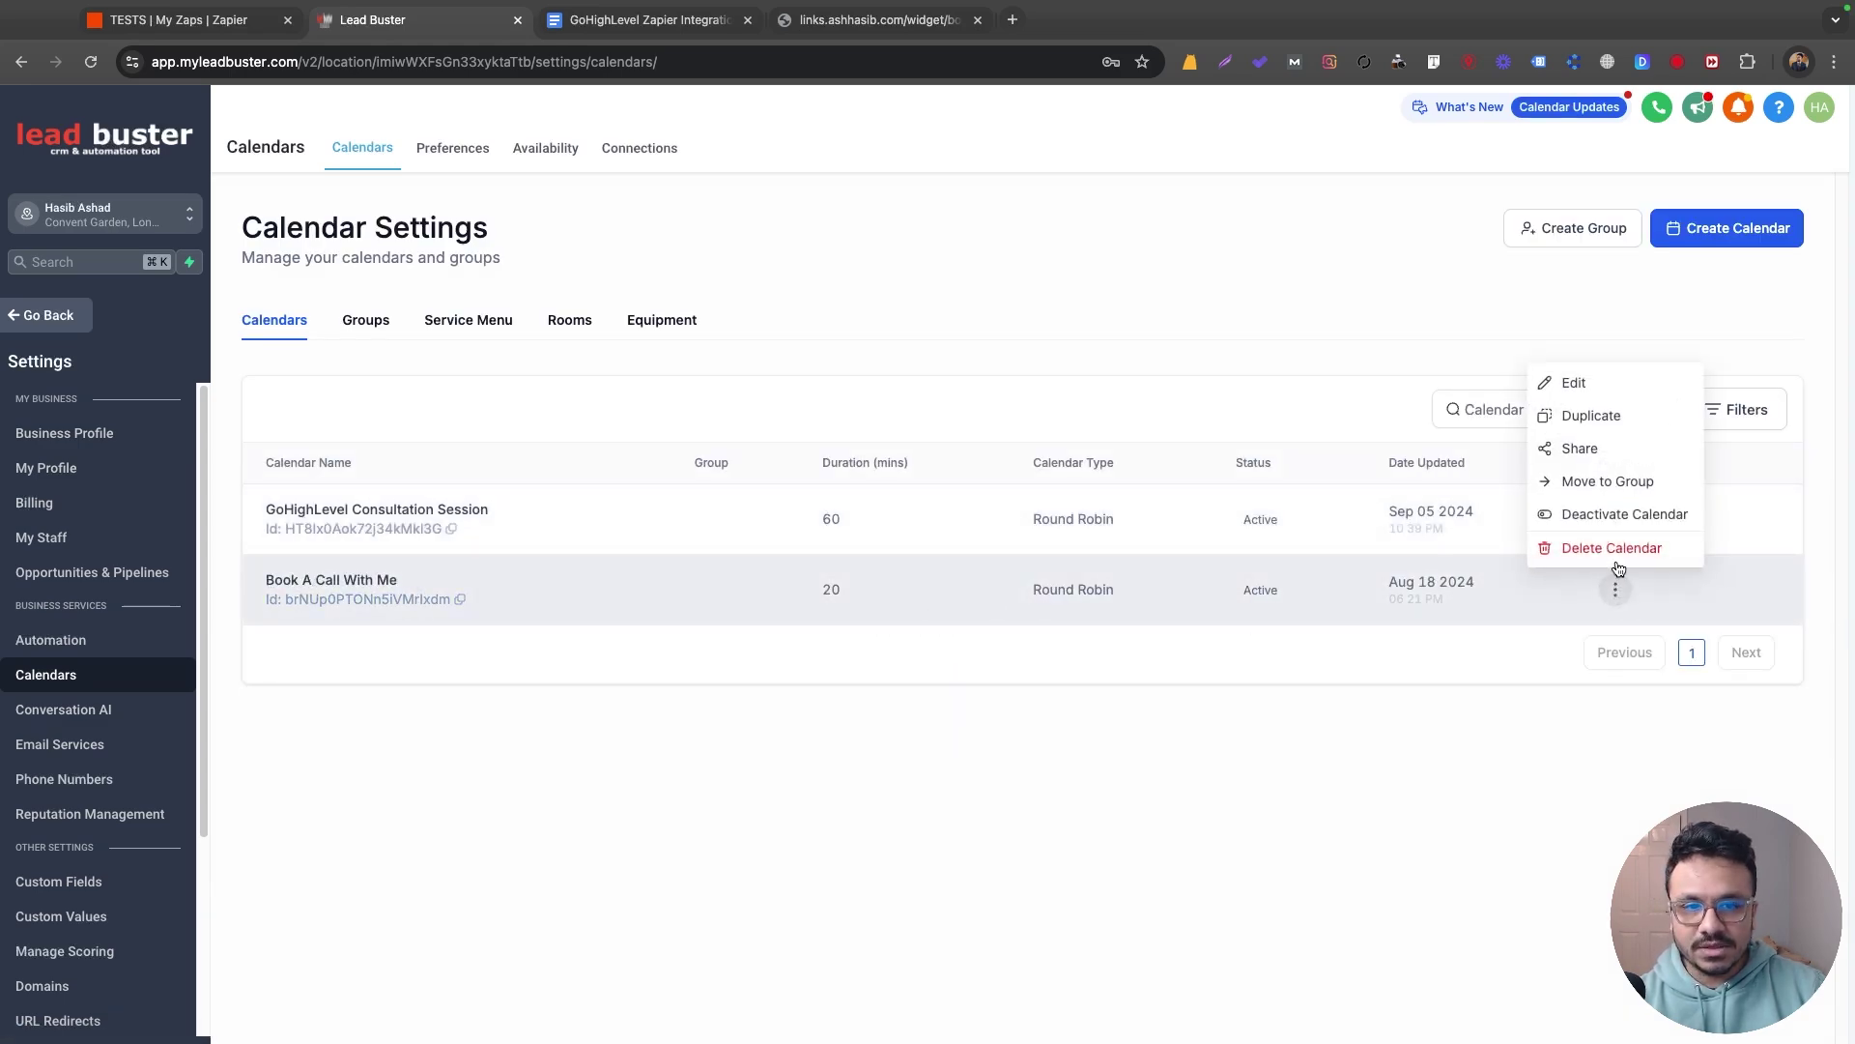
{"action": "left_click", "coordinate": [1581, 450]}
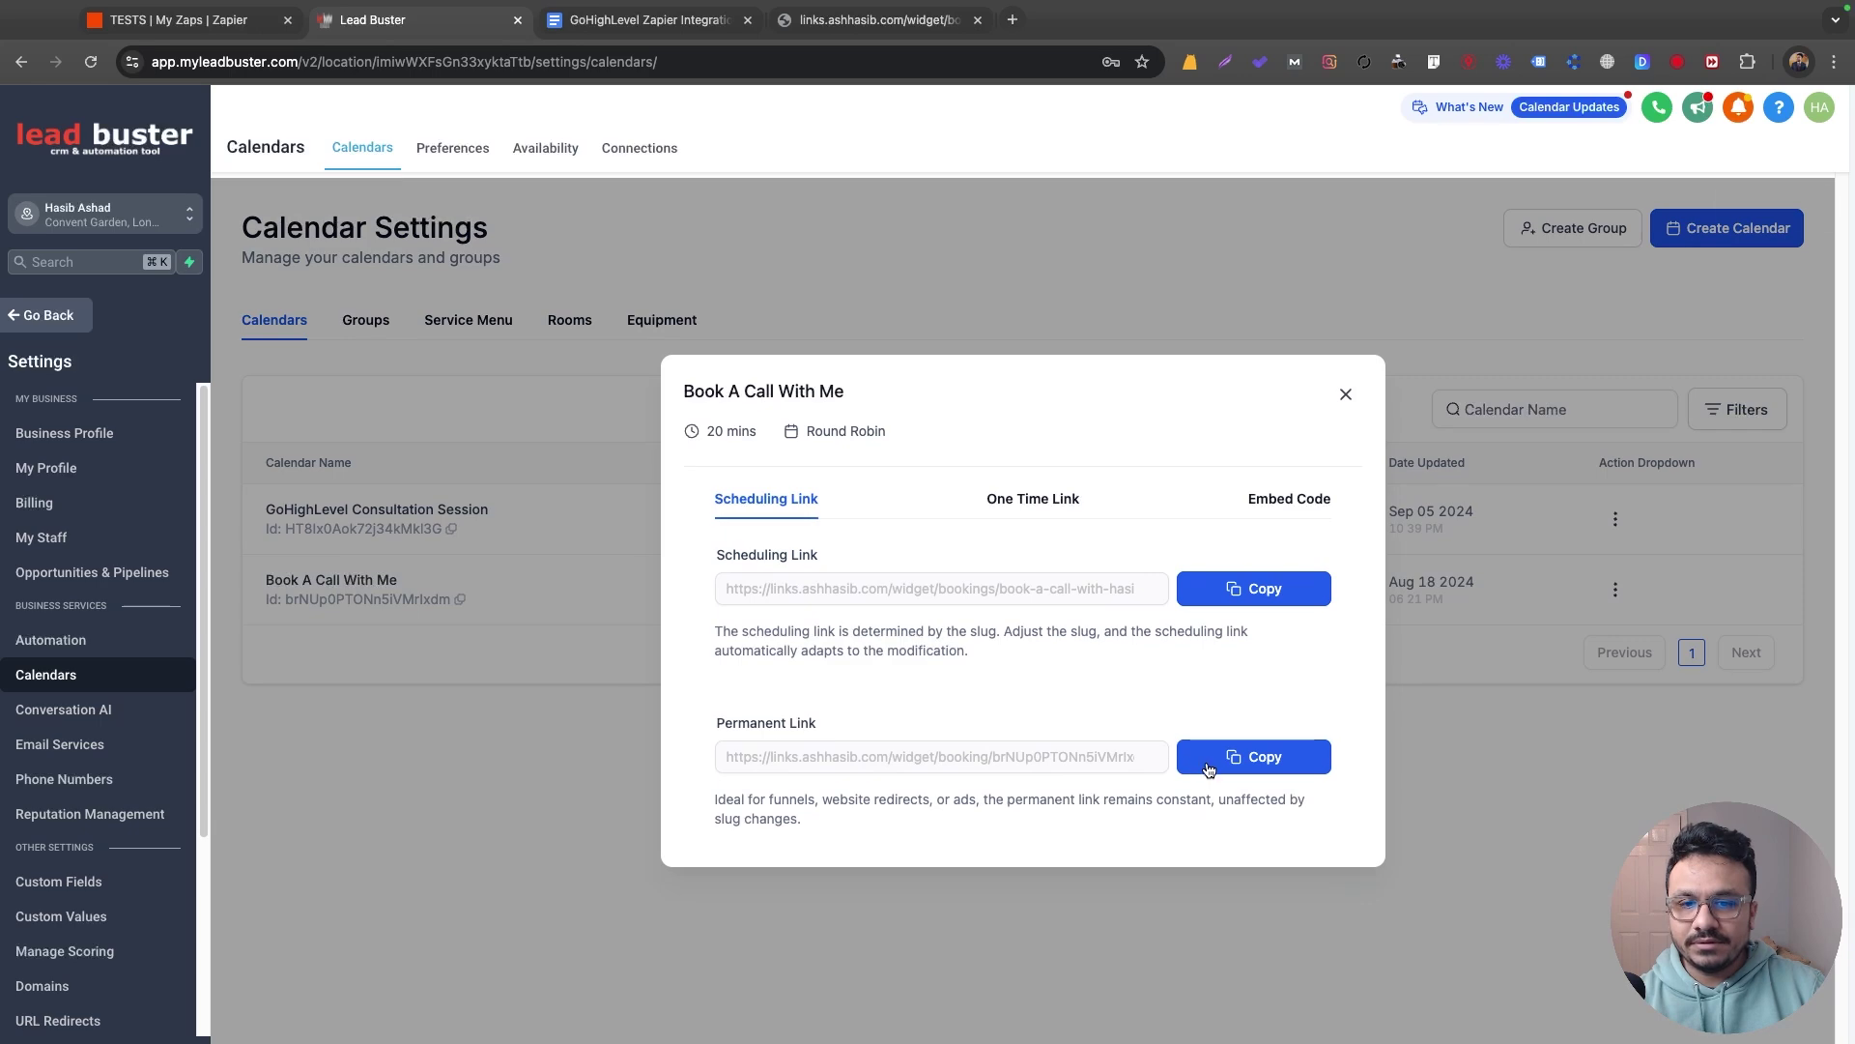
{"action": "left_click", "coordinate": [1203, 758]}
- Load the booking link in a new tab, close the older duplicate, then return to Zapier
{"action": "left_click", "coordinate": [1012, 41]}
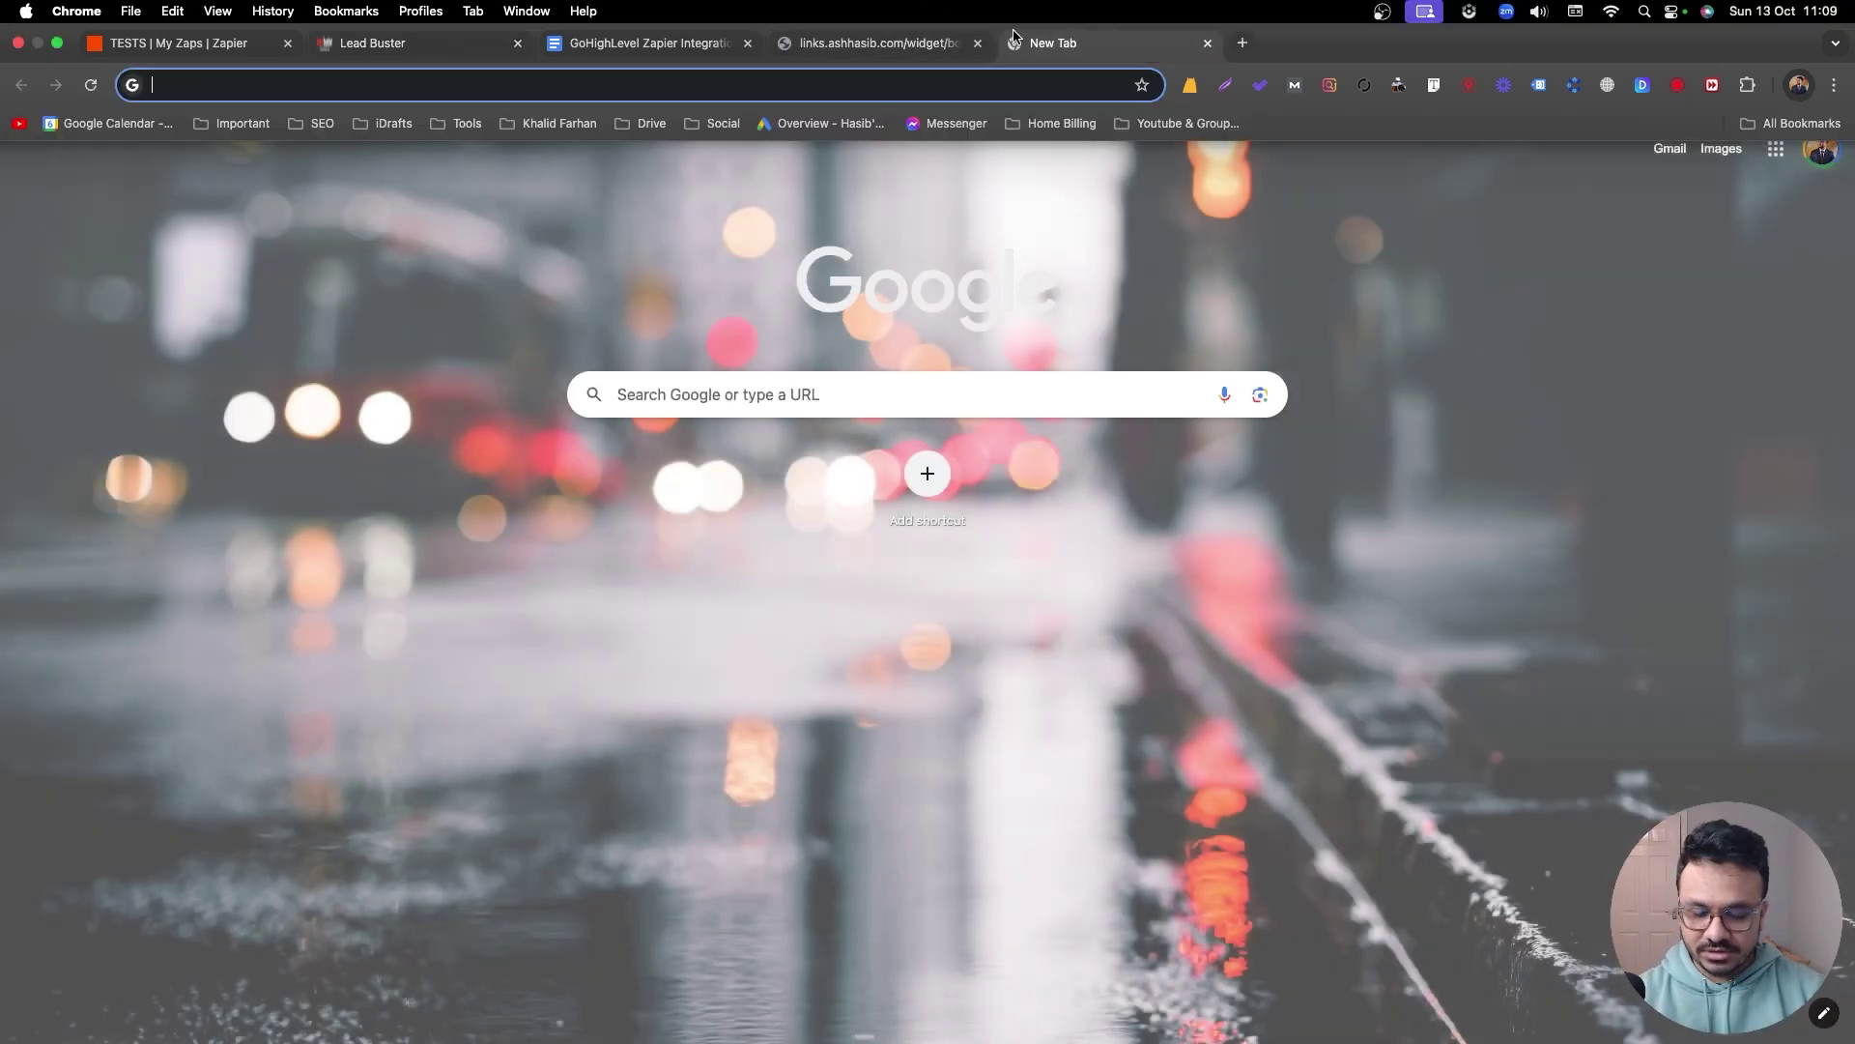
{"action": "key", "text": "super+v"}
{"action": "key", "text": "Return"}
{"action": "left_click", "coordinate": [978, 43]}
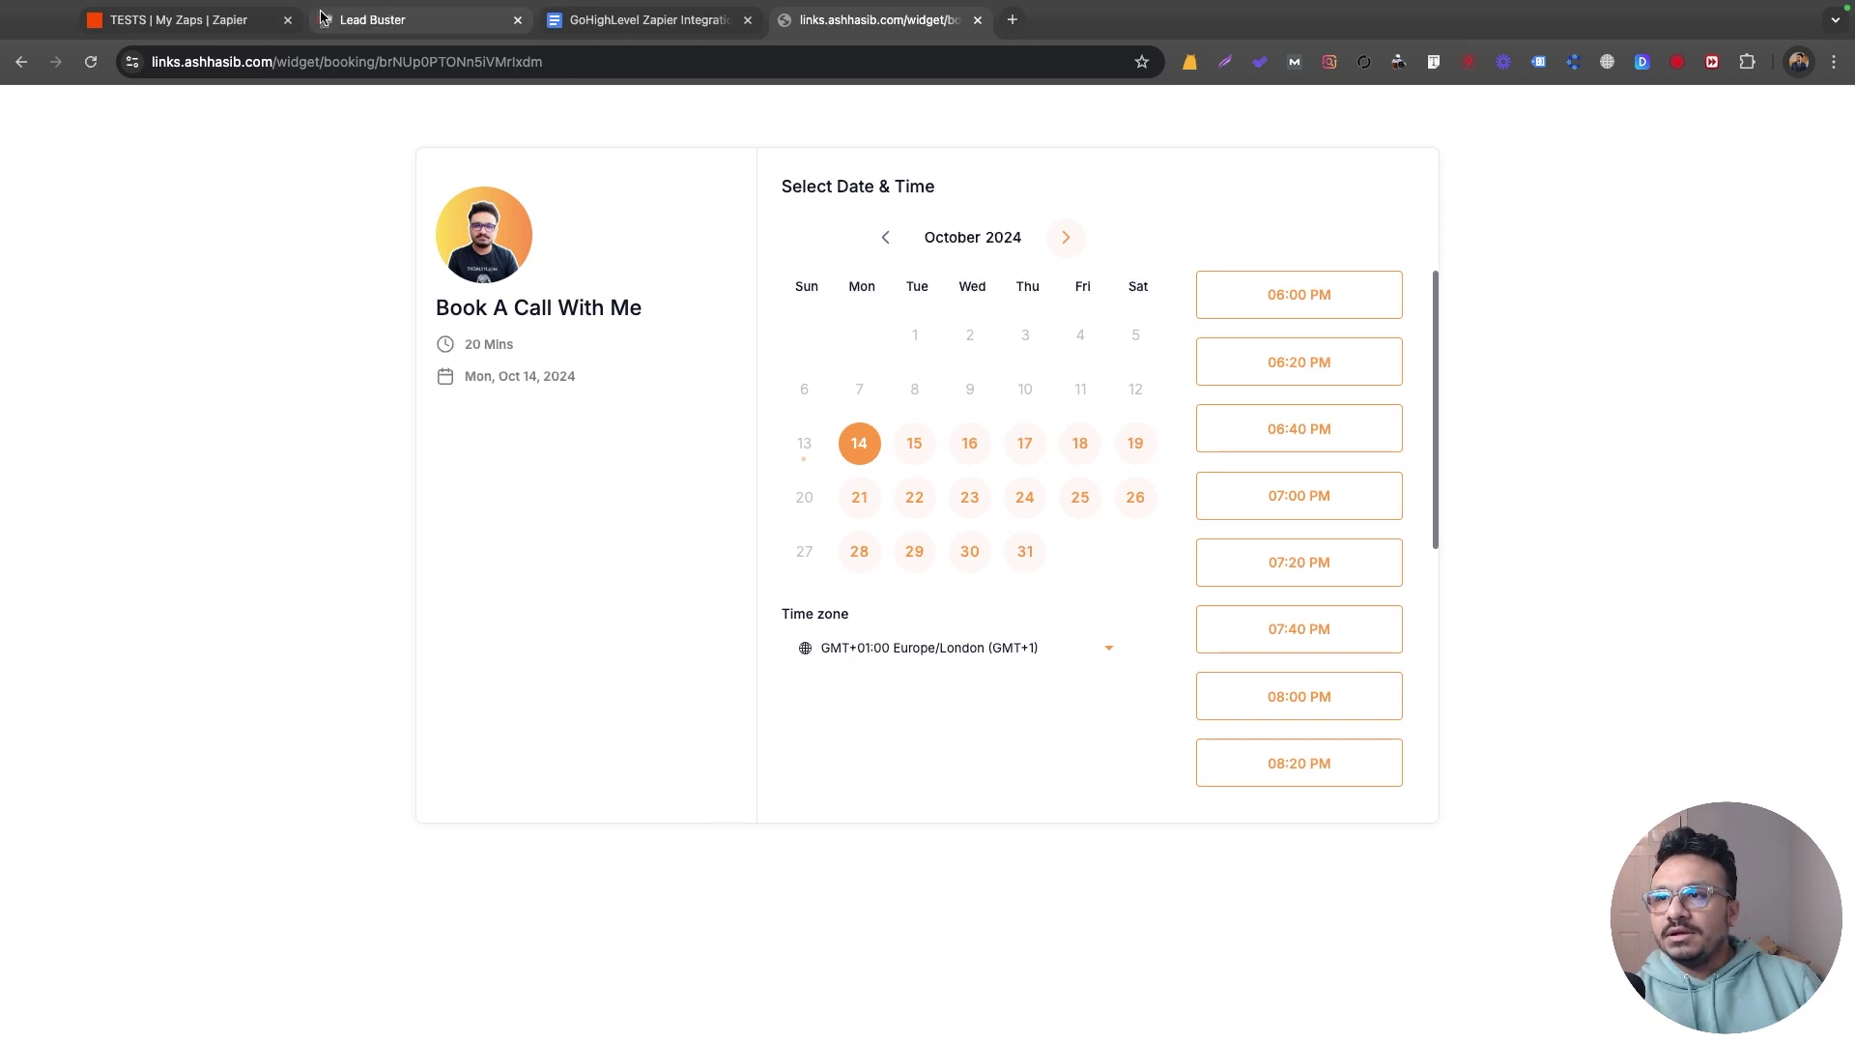
{"action": "left_click", "coordinate": [187, 31]}
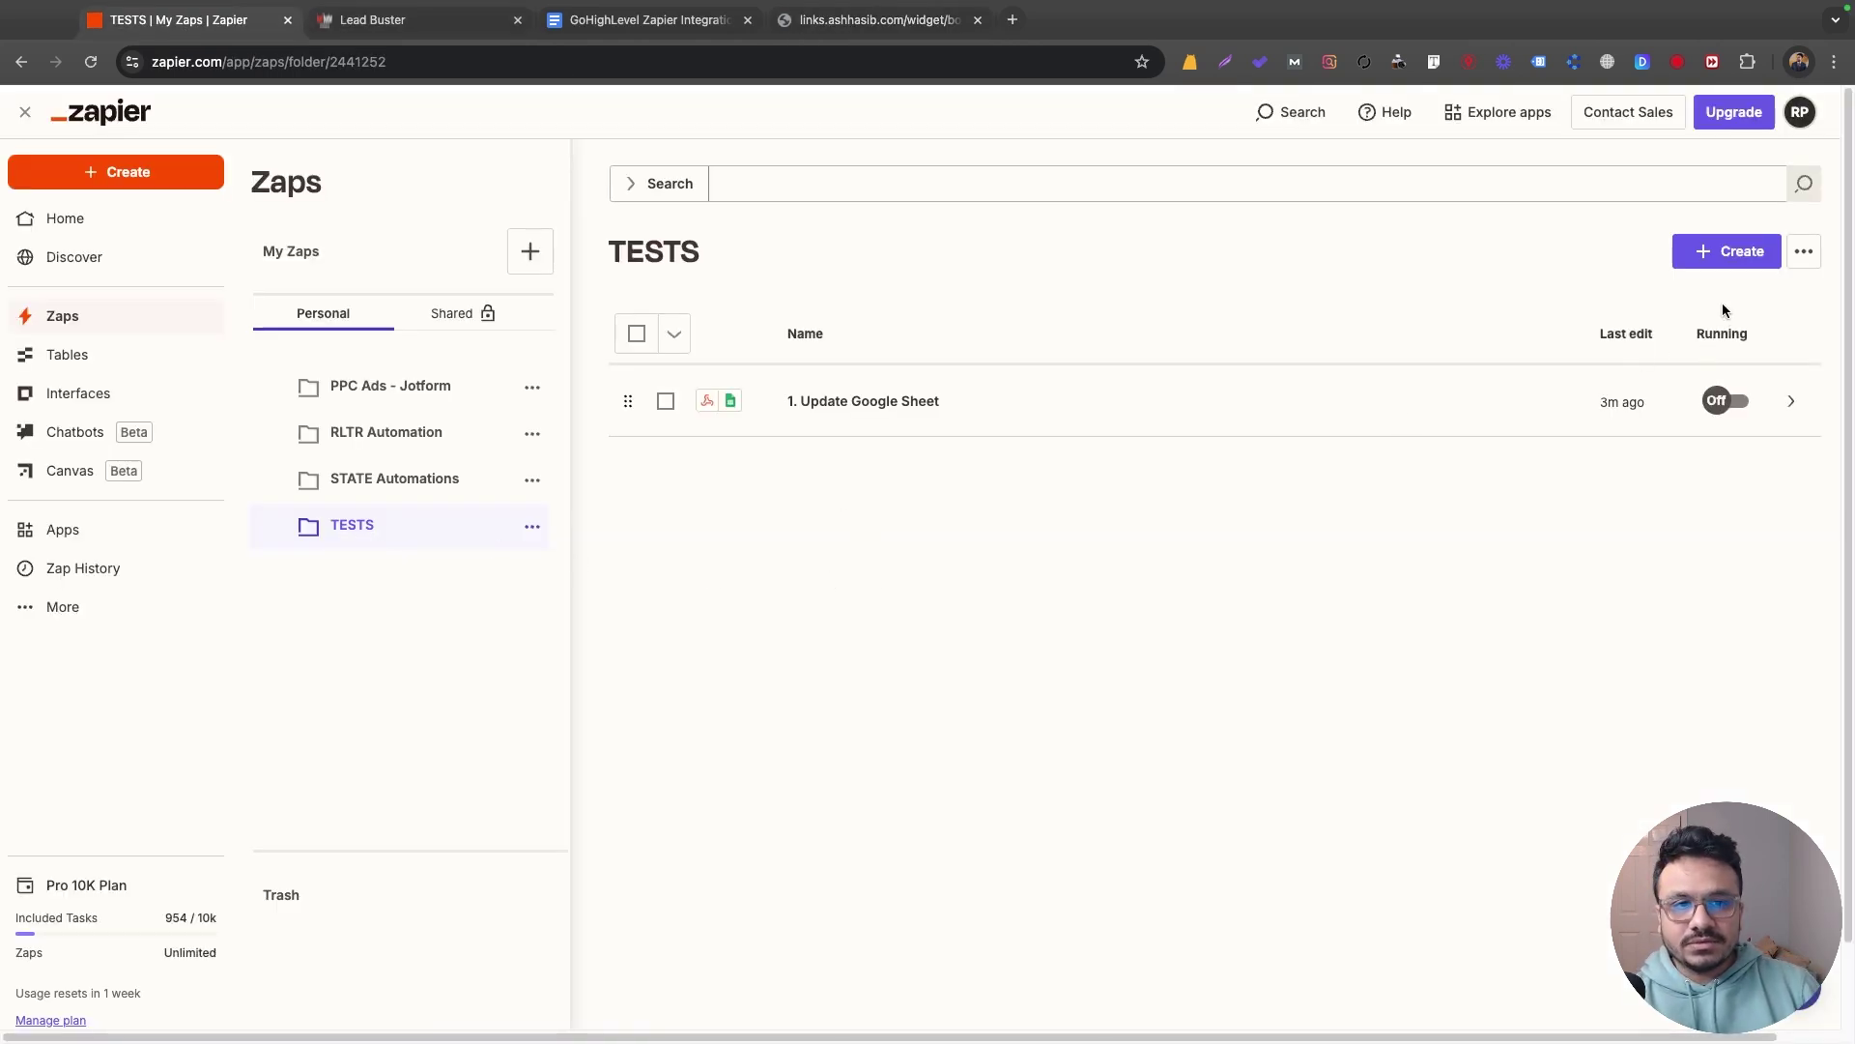
- Create a new zap in TESTS named '2. Appointment Booked>>Send Slack Message'
{"action": "left_click", "coordinate": [1727, 251]}
{"action": "left_click", "coordinate": [1691, 303]}
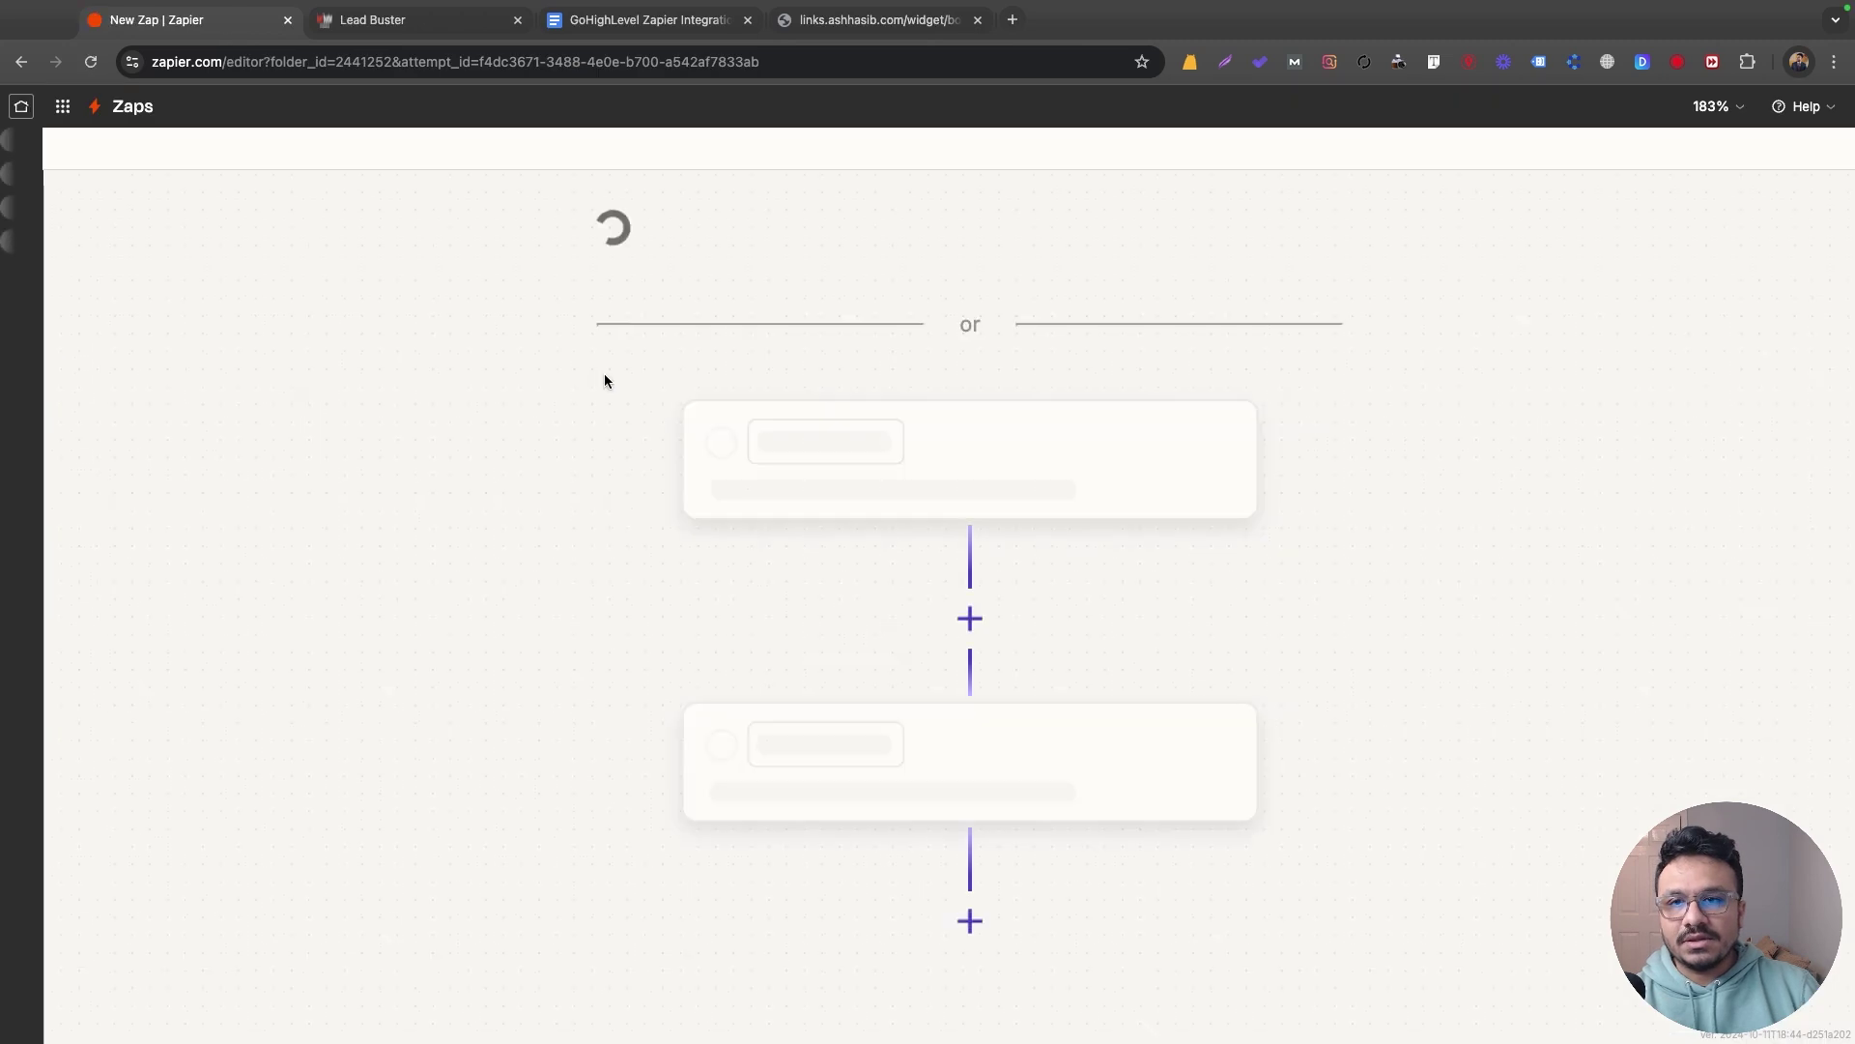
{"action": "left_click", "coordinate": [952, 109]}
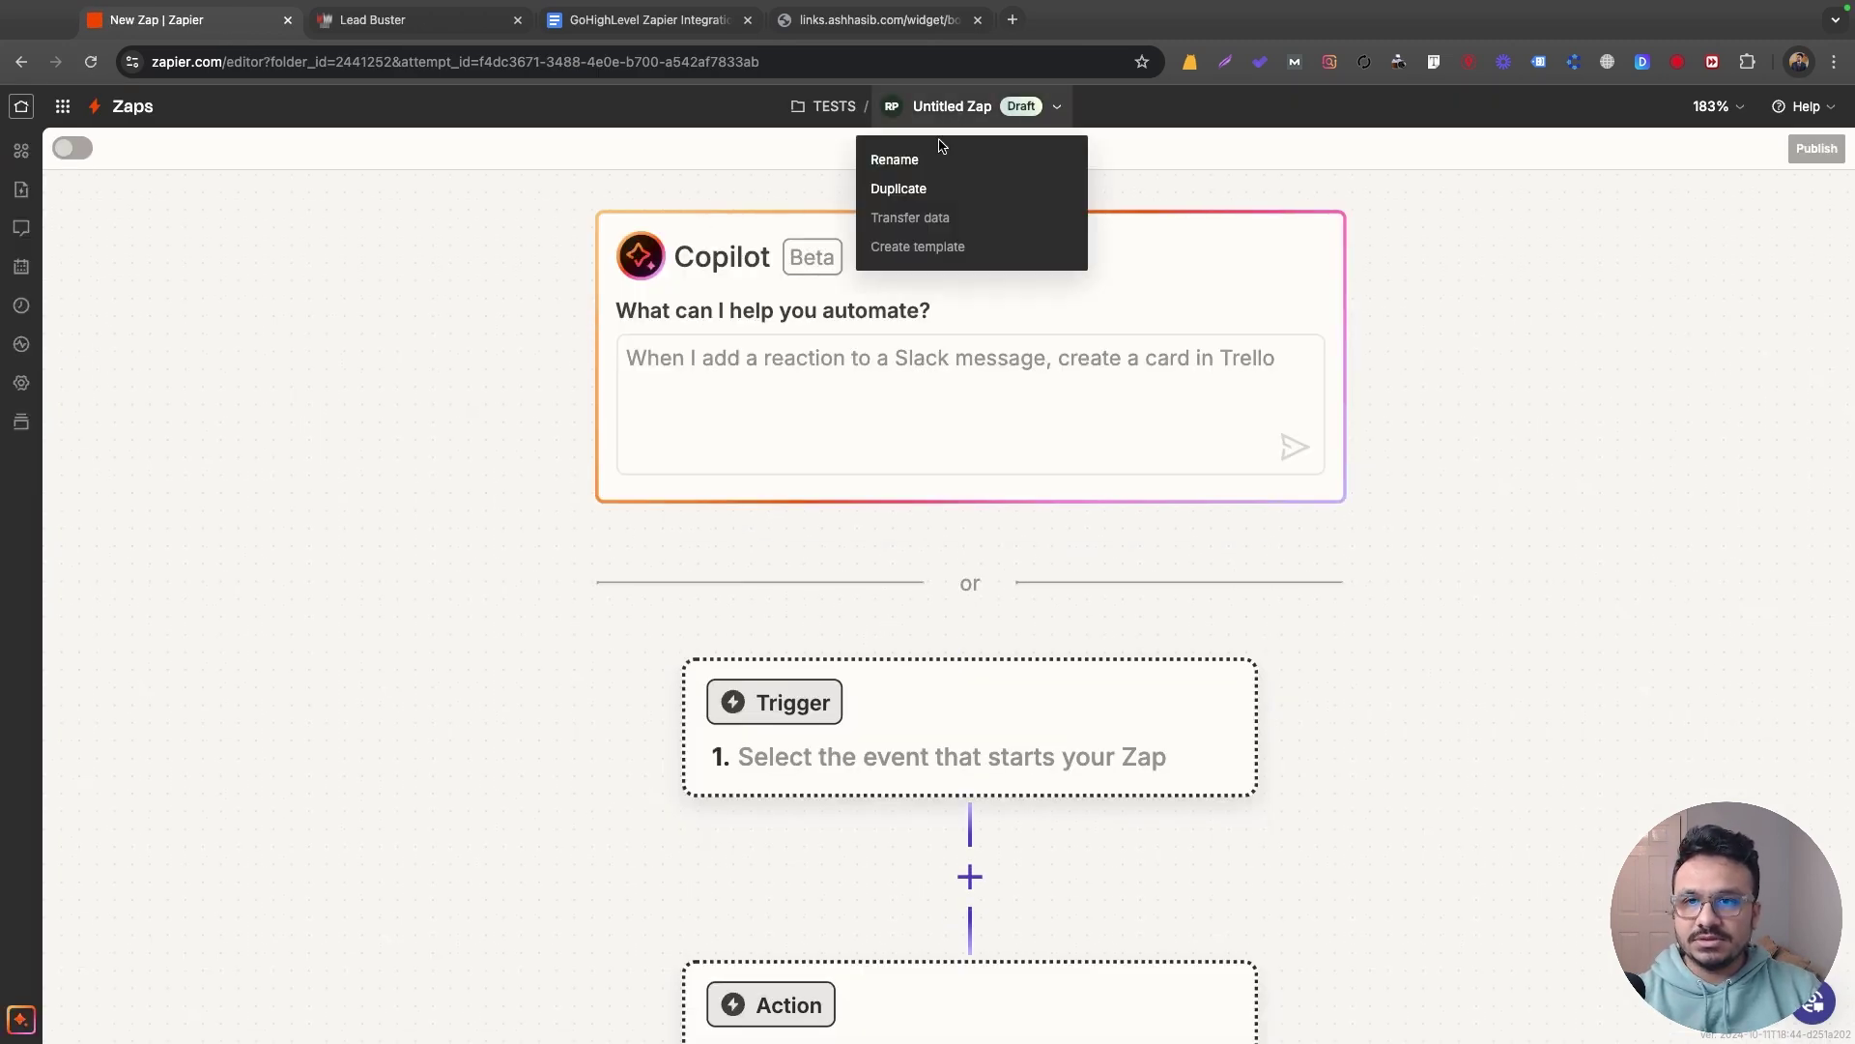
{"action": "left_click", "coordinate": [941, 157]}
{"action": "type", "text": "2. Appoi"}
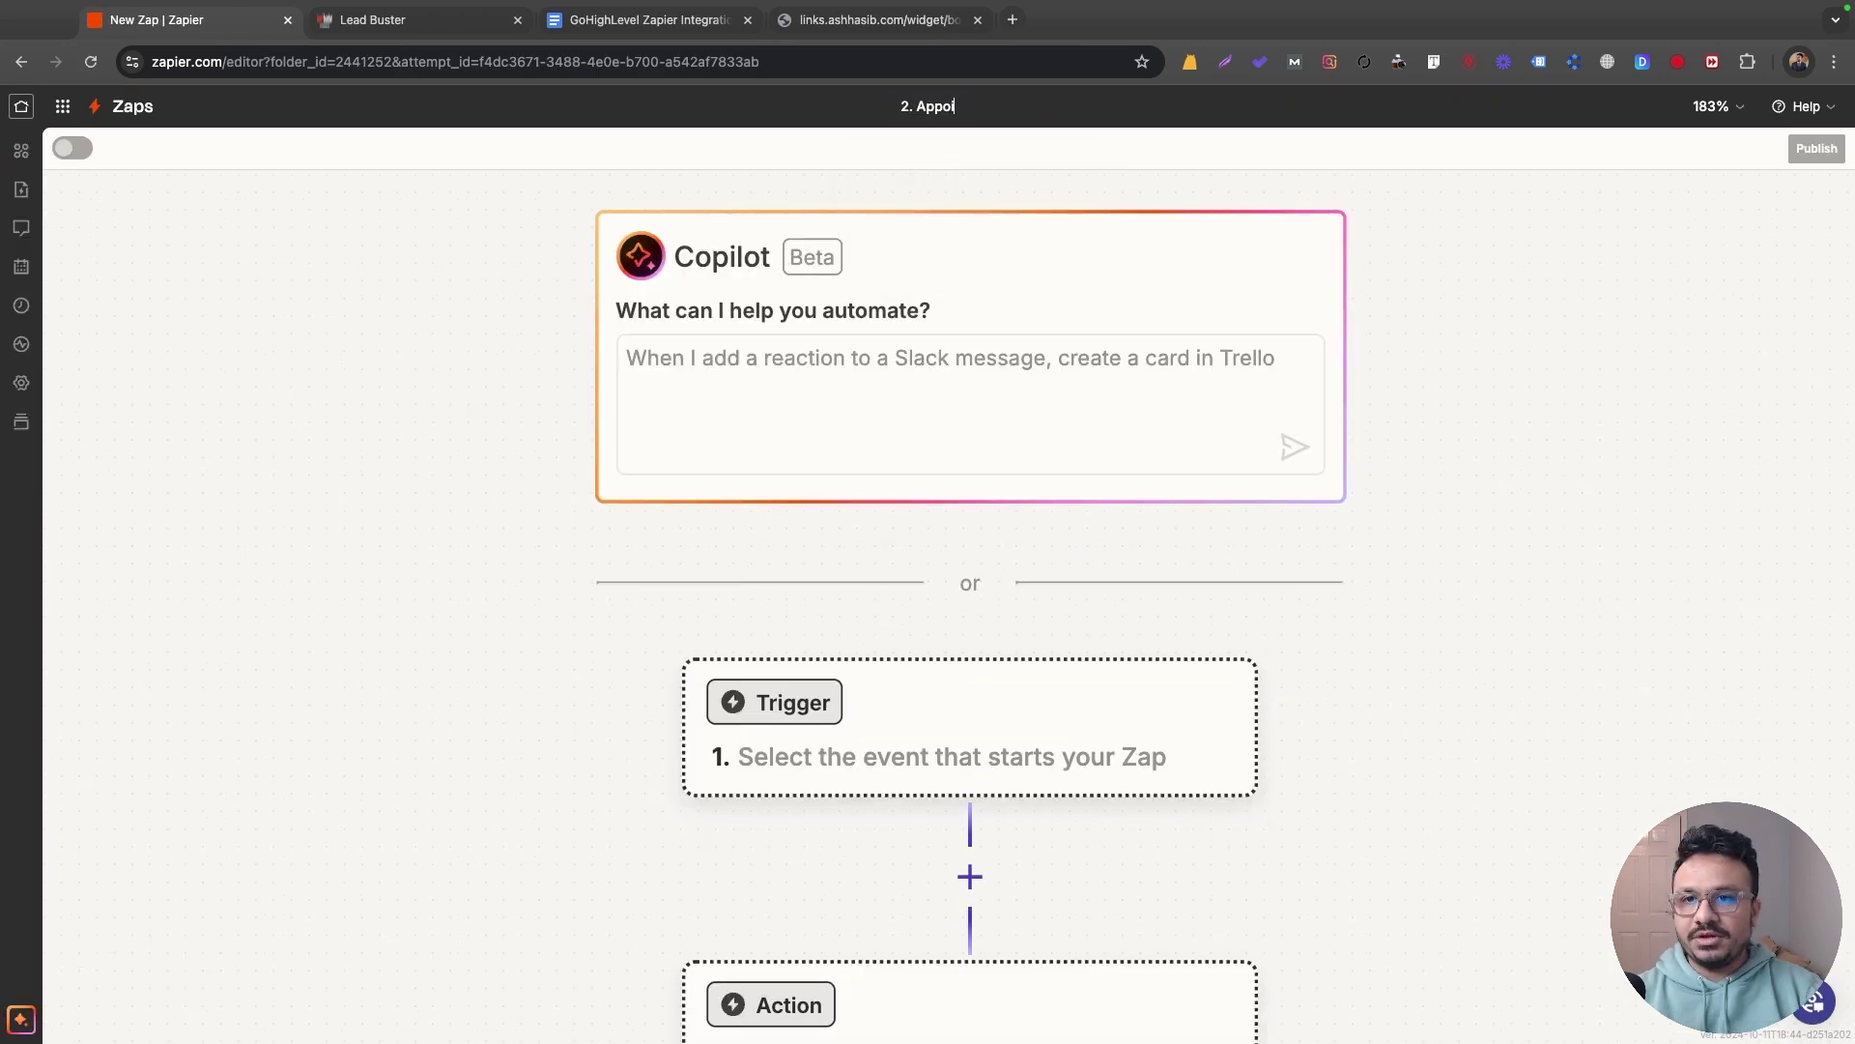
{"action": "type", "text": "ntment Booked>>Sen"}
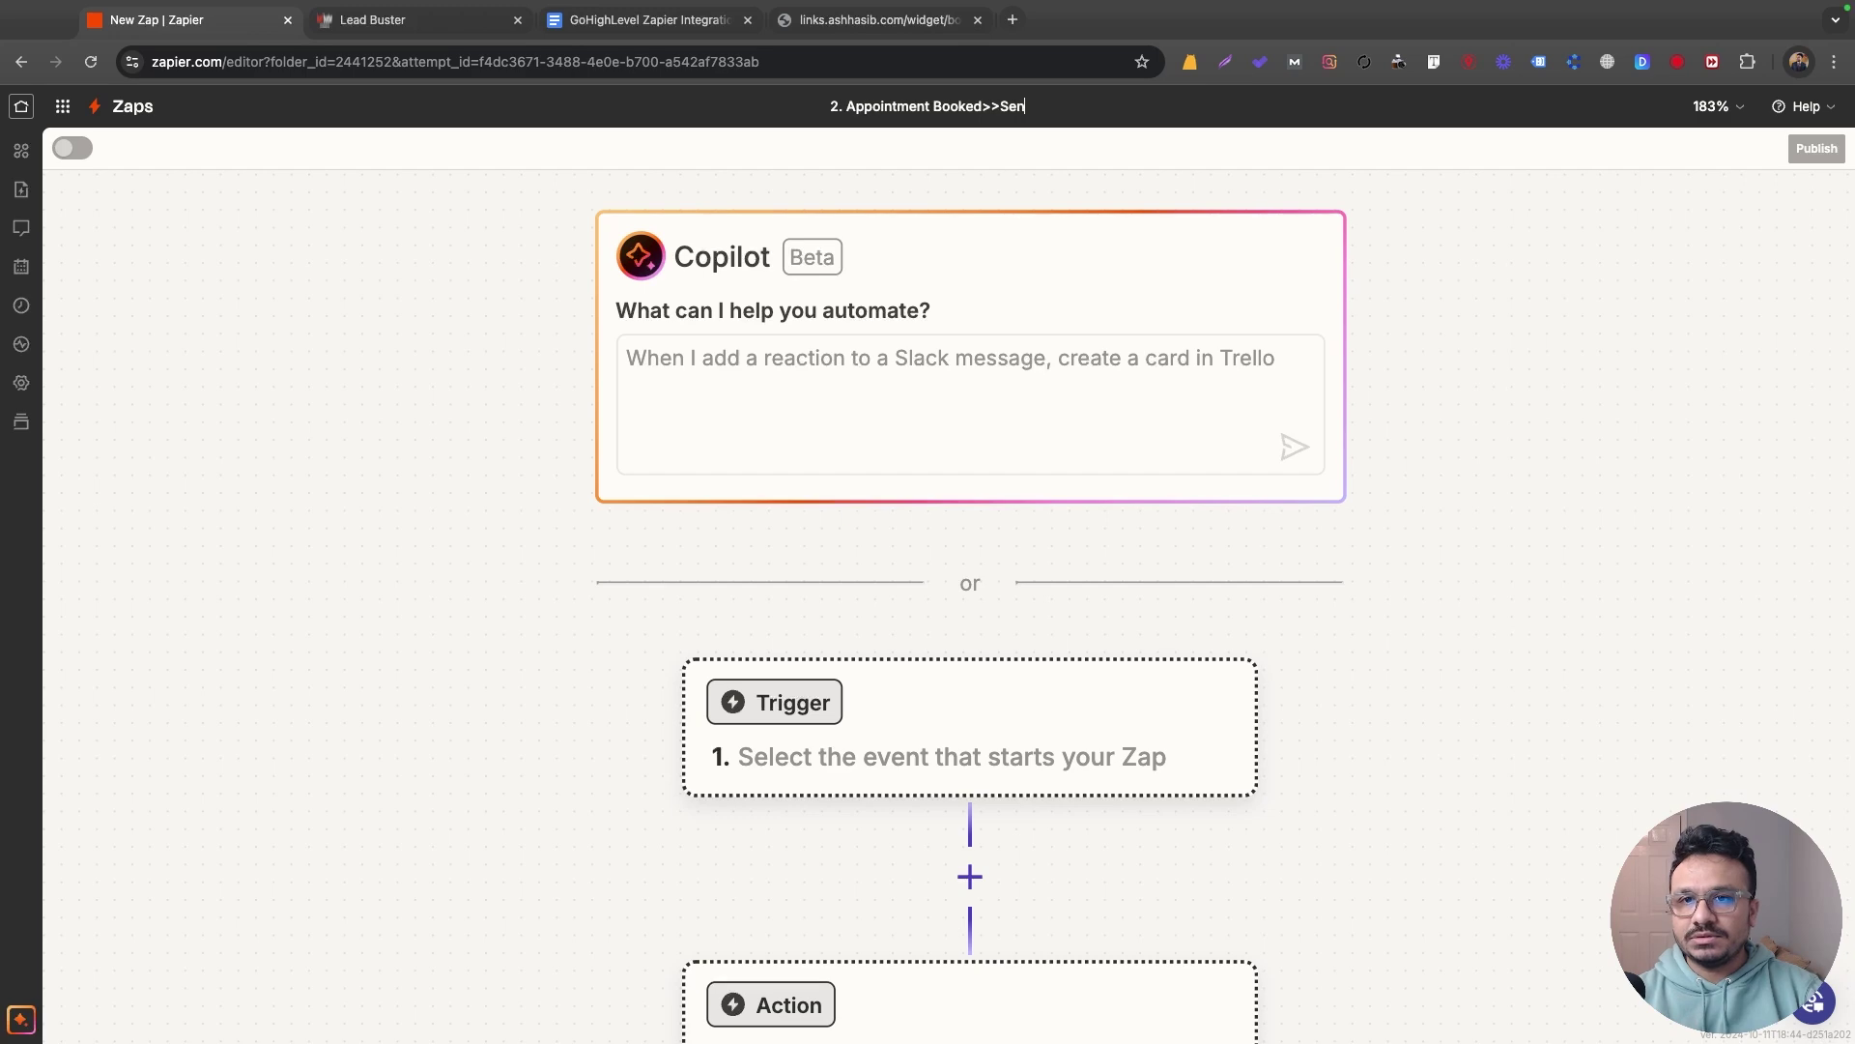
{"action": "type", "text": "d Slack Messa"}
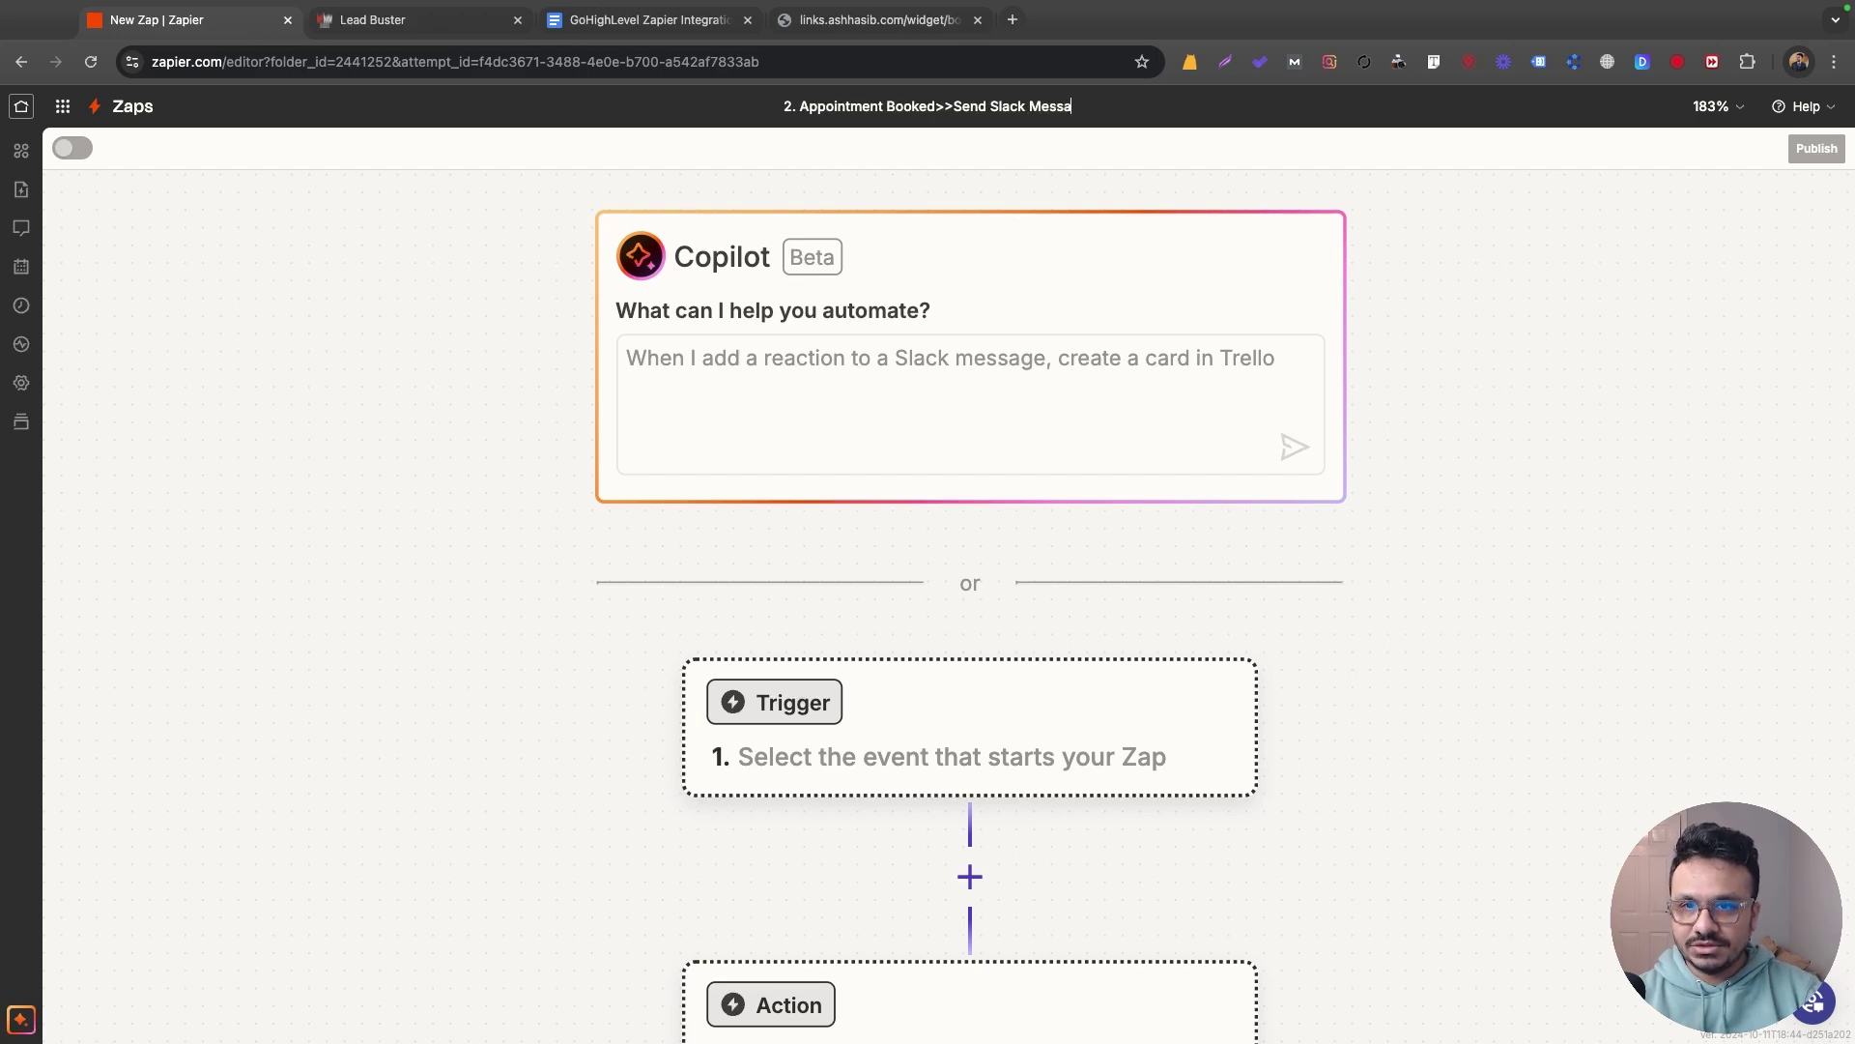
{"action": "type", "text": "ge"}
{"action": "key", "text": "Return"}
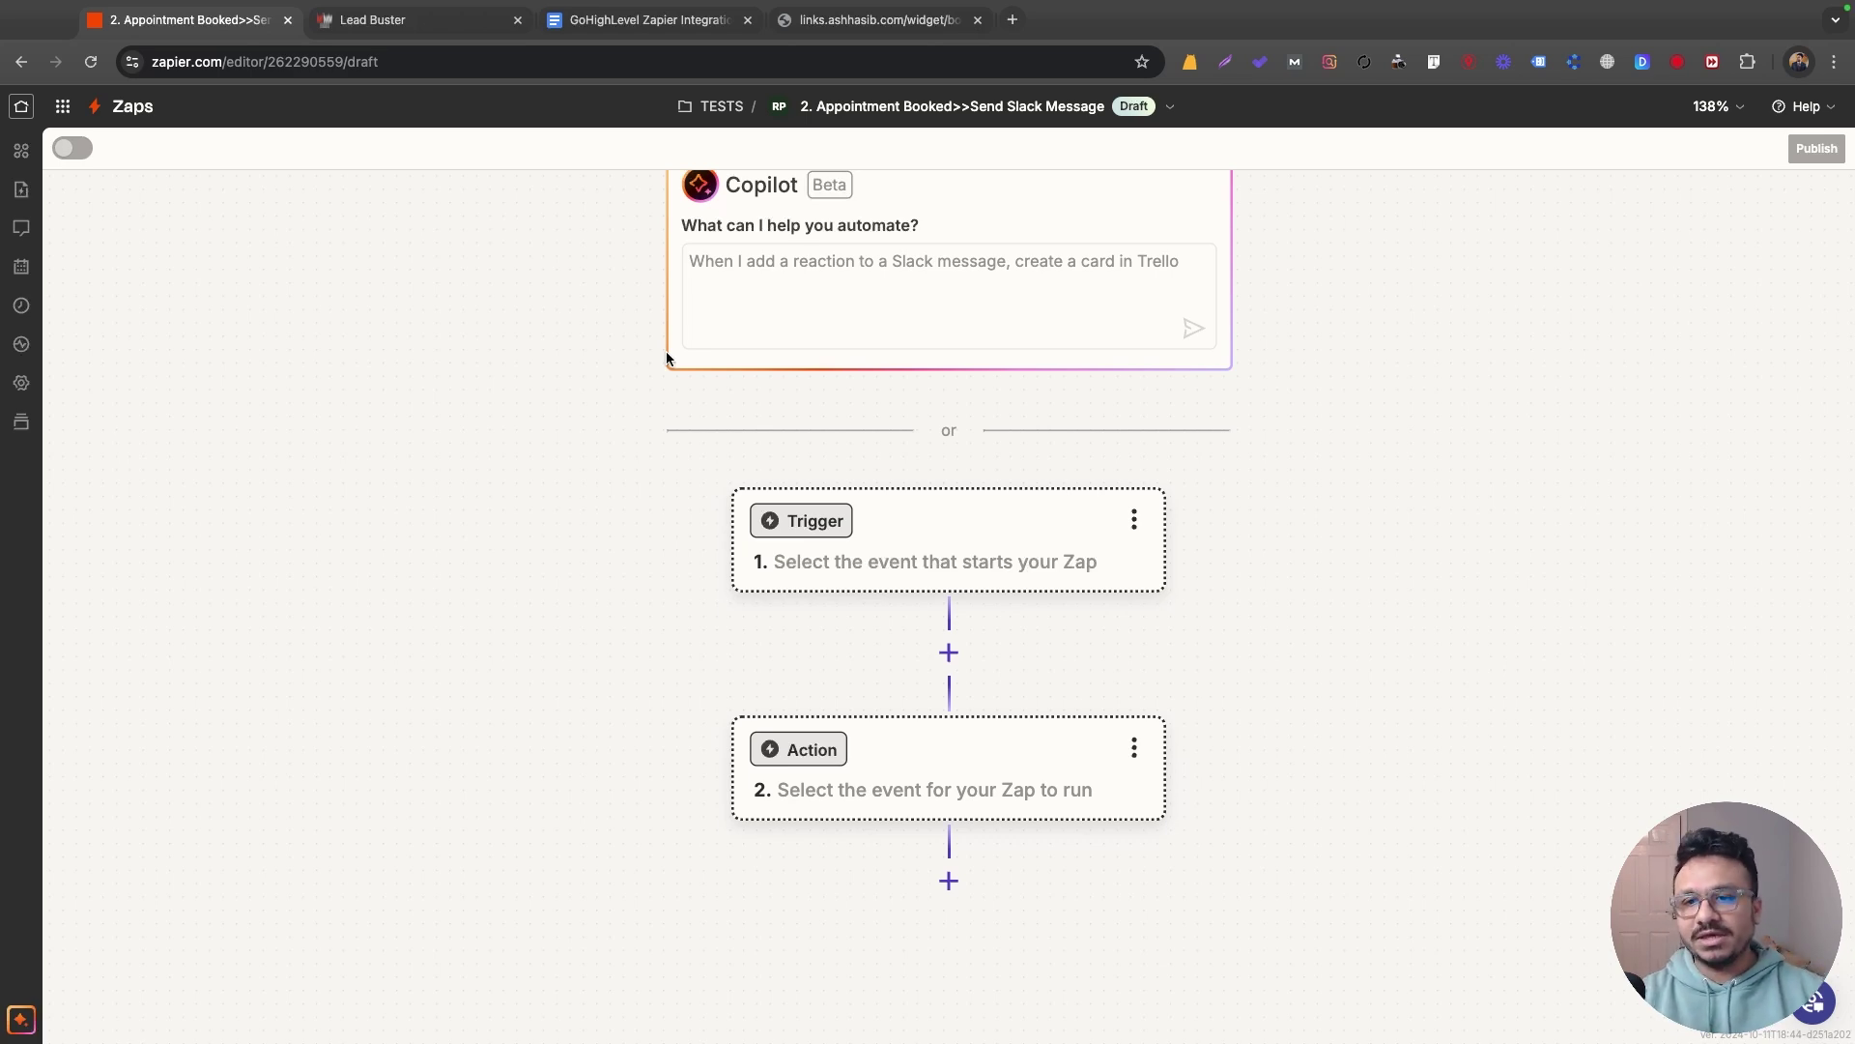
- Create a blank workflow in the GHL Zapier Automation folder named '2. Appointment Booked>>Send Slack Message'
{"action": "left_click", "coordinate": [458, 43]}
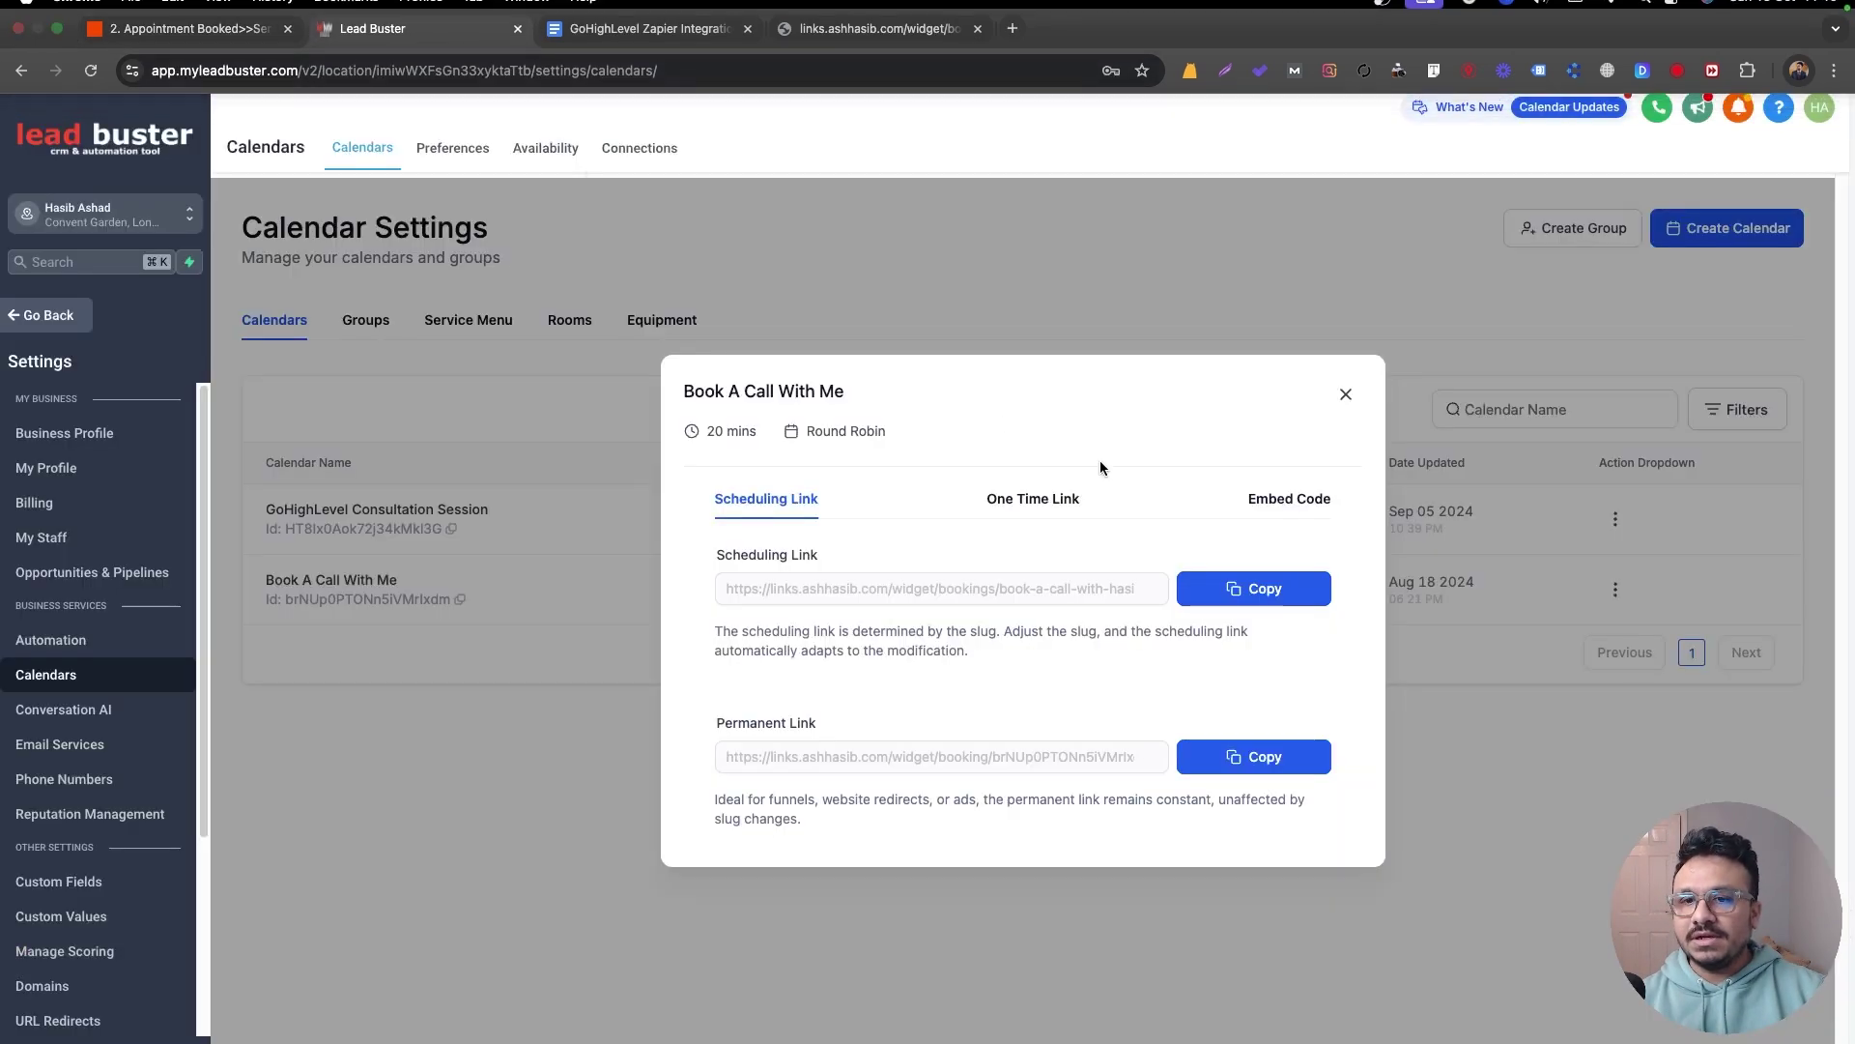
{"action": "left_click", "coordinate": [1331, 395]}
{"action": "left_click", "coordinate": [43, 316]}
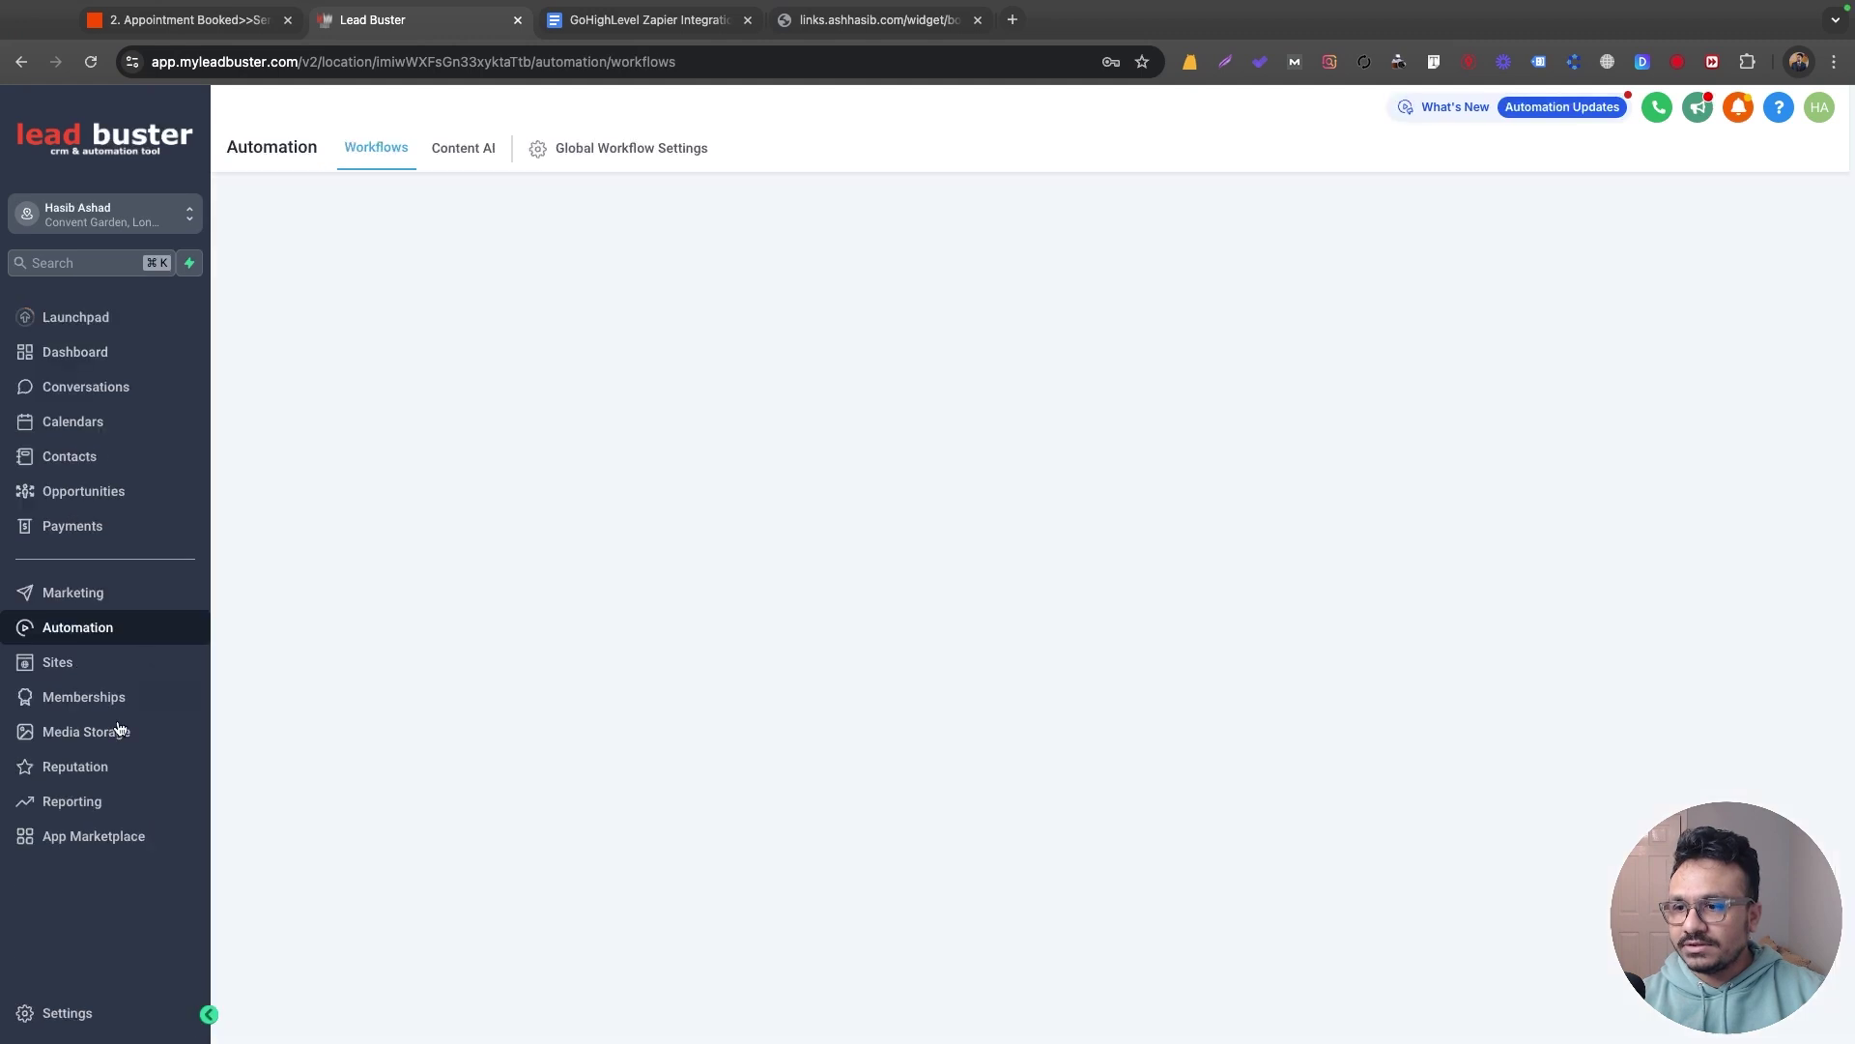
{"action": "scroll", "coordinate": [664, 840], "scroll_direction": "down", "scroll_amount": 2}
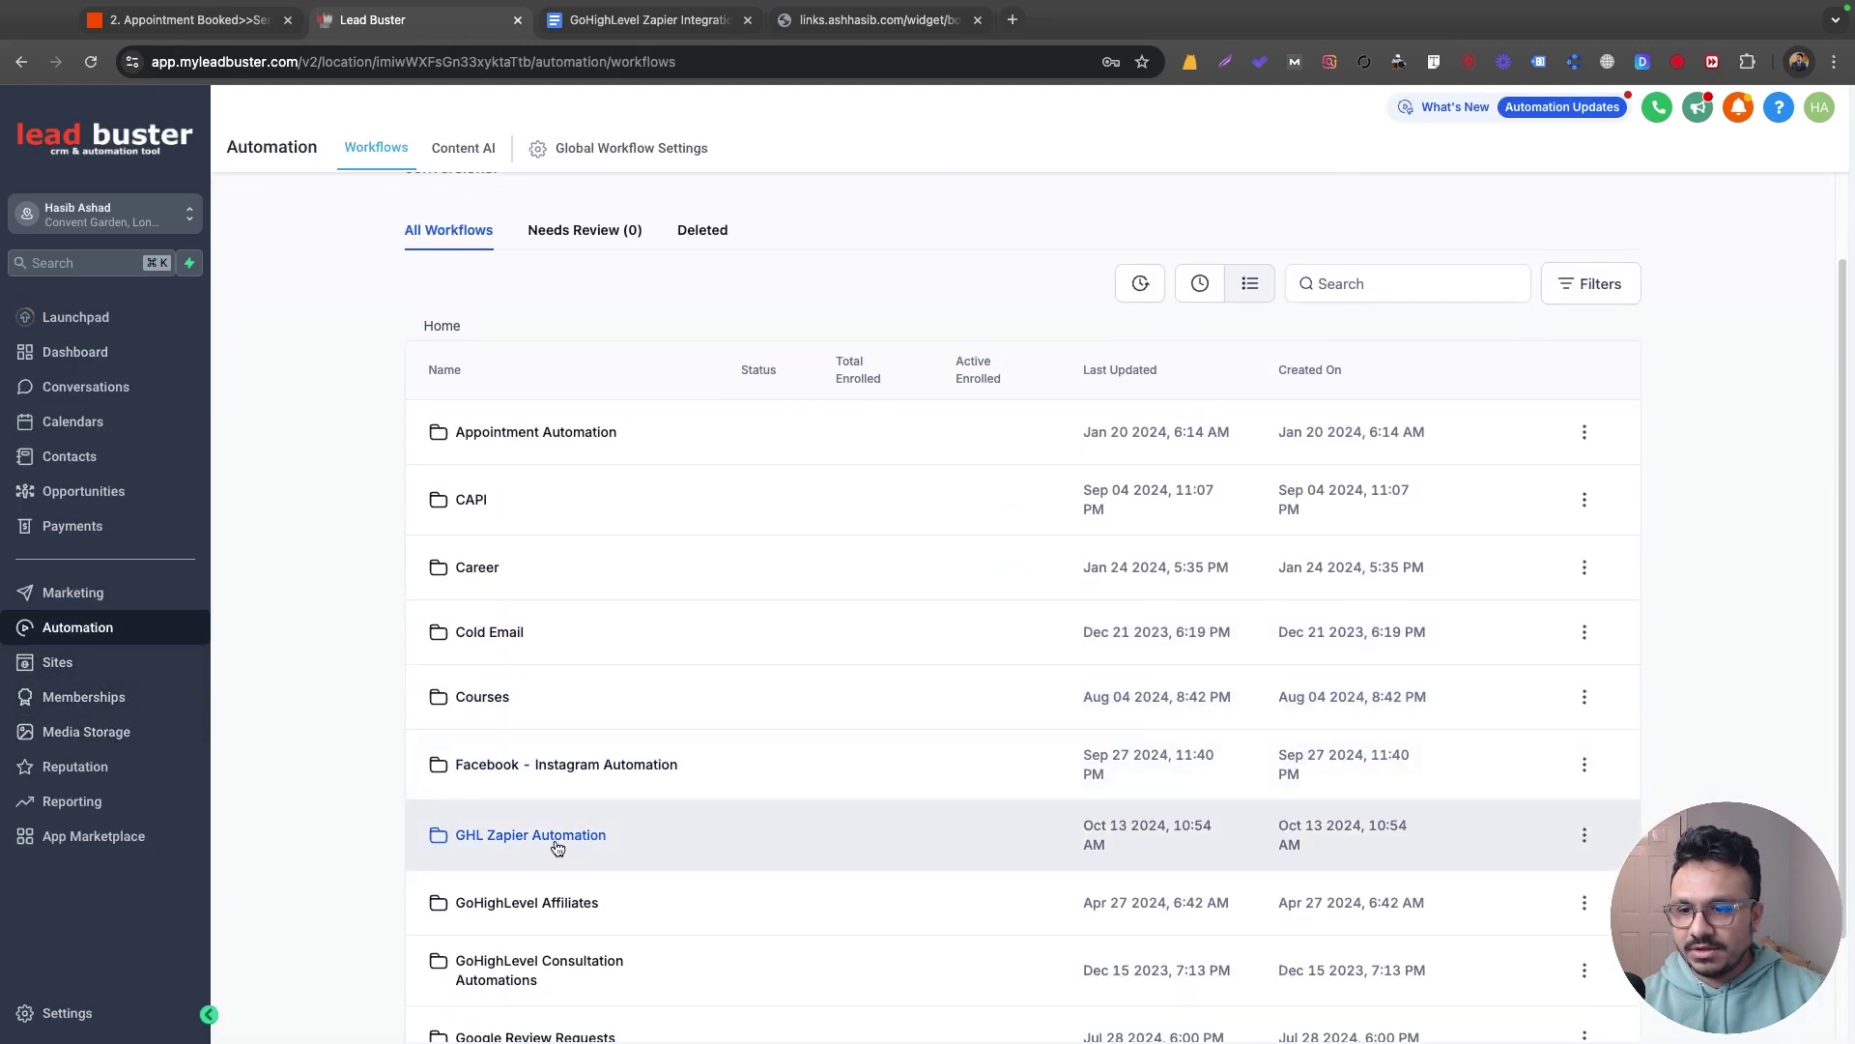
{"action": "left_click", "coordinate": [553, 839]}
{"action": "left_click", "coordinate": [1566, 235]}
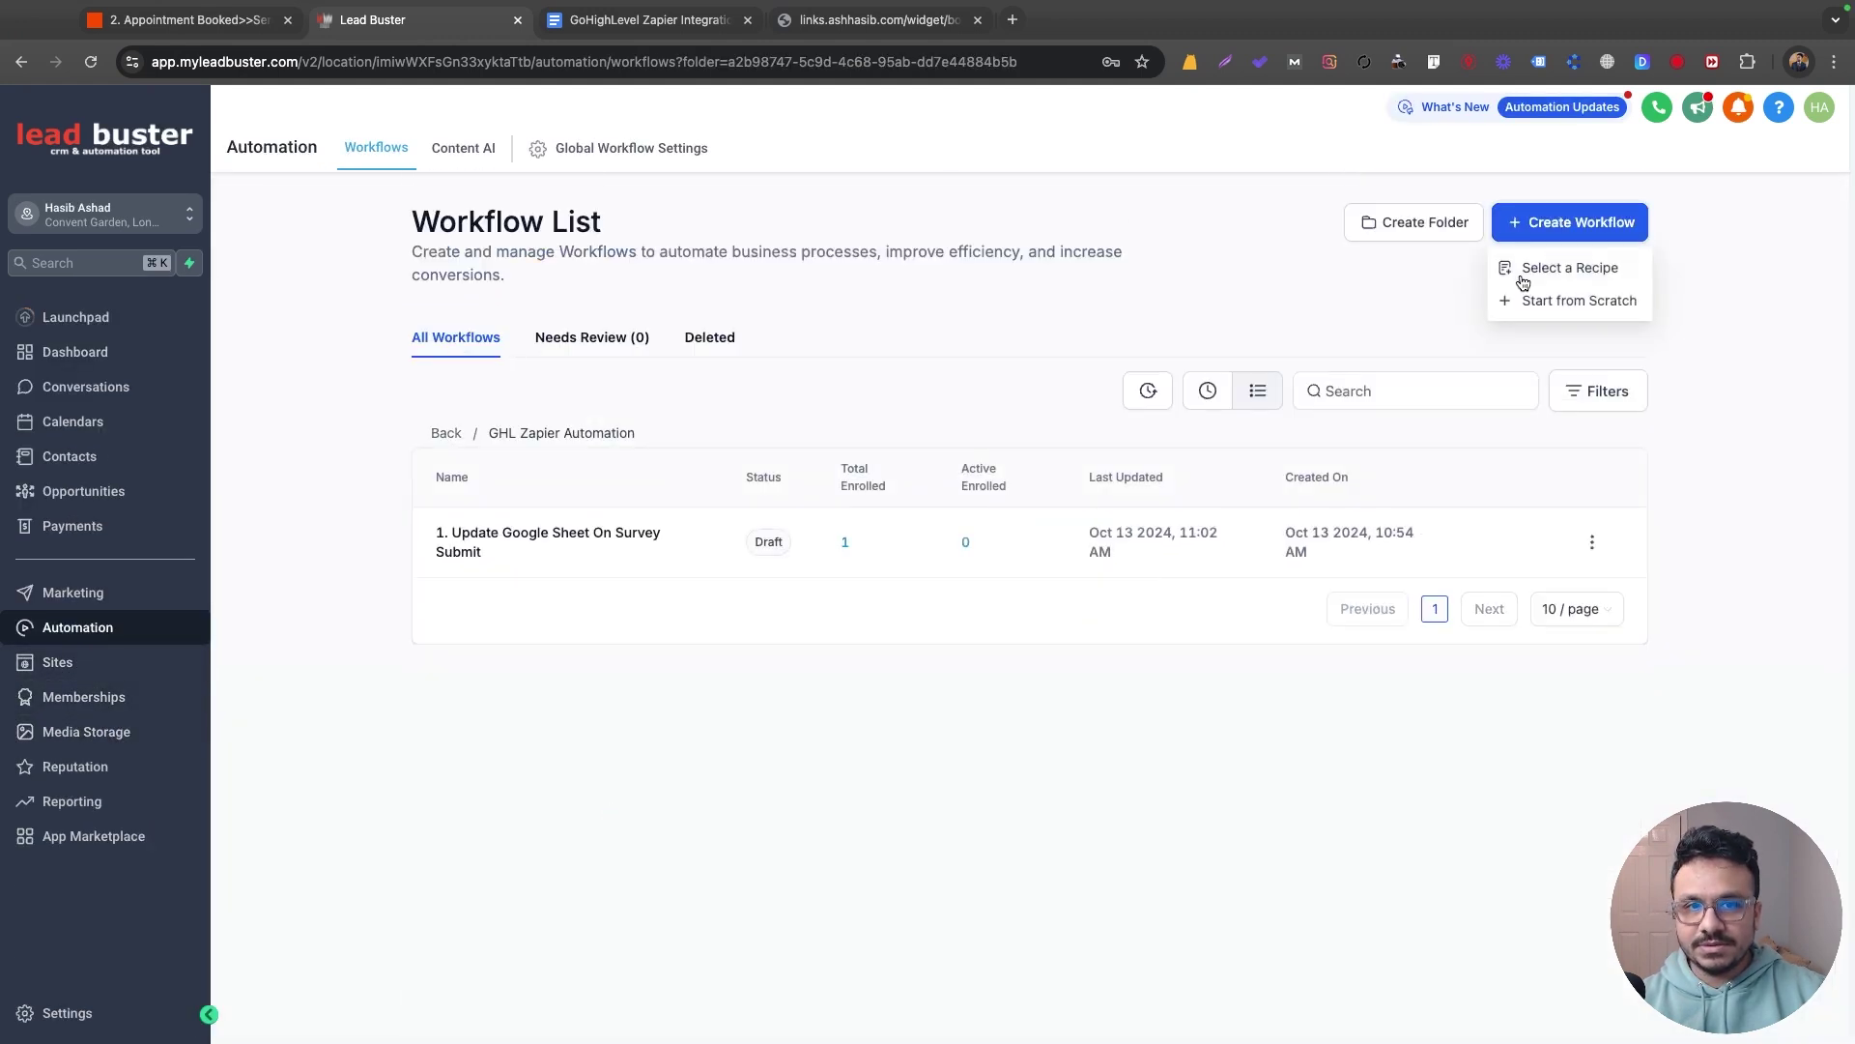
{"action": "left_click", "coordinate": [1546, 301]}
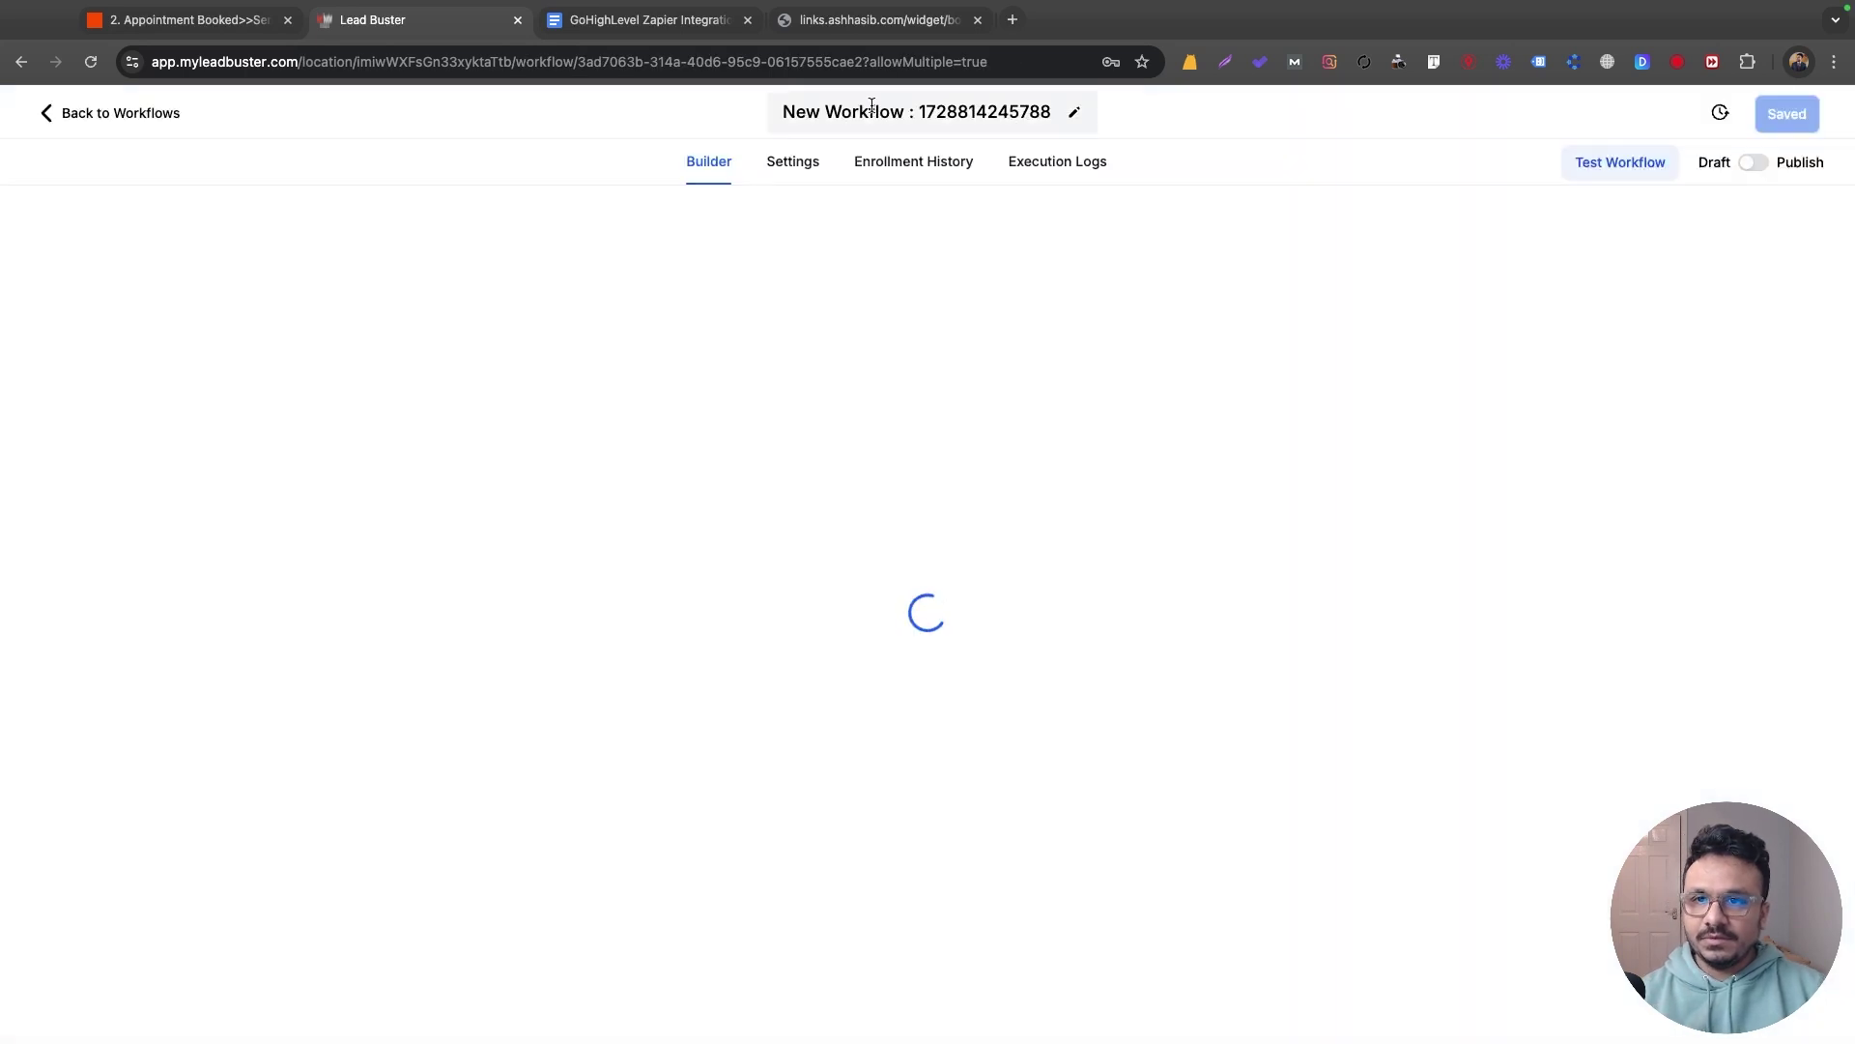
{"action": "left_click", "coordinate": [871, 108]}
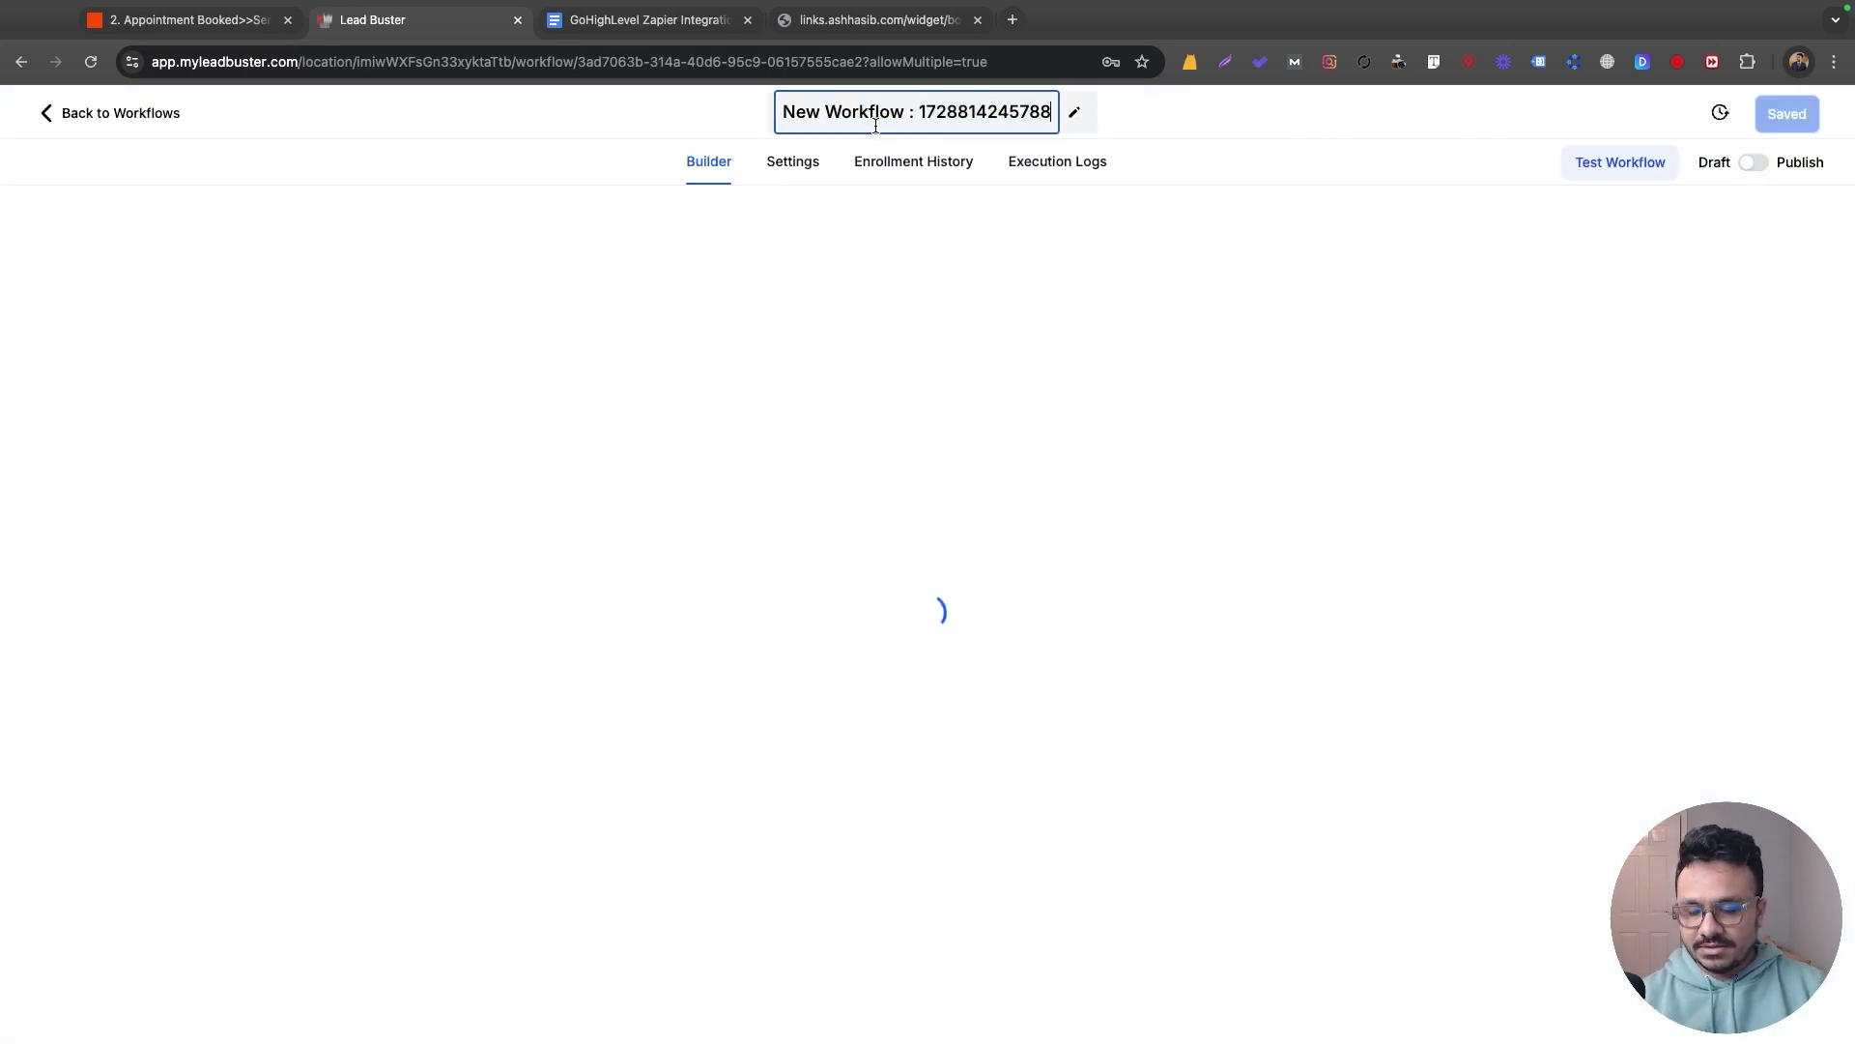
{"action": "type", "text": "2. Appo"}
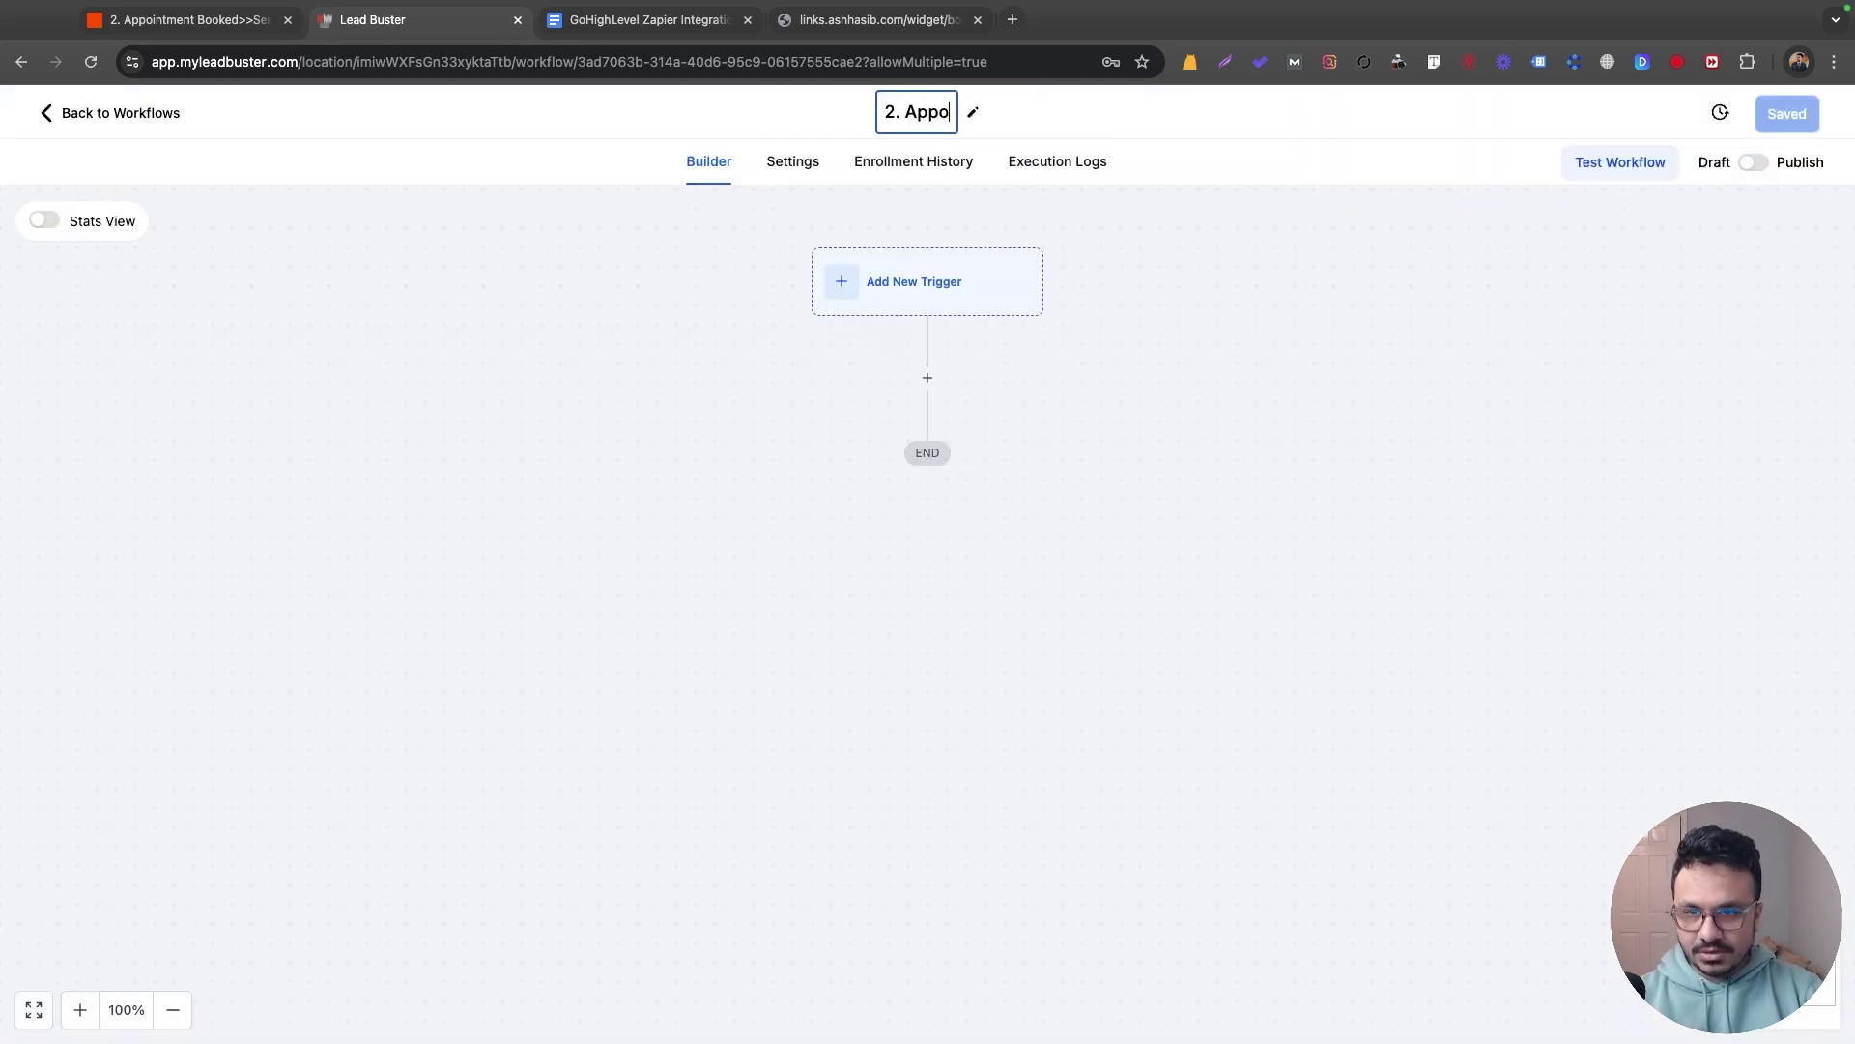
{"action": "type", "text": "intment Booked>>Send Slack "}
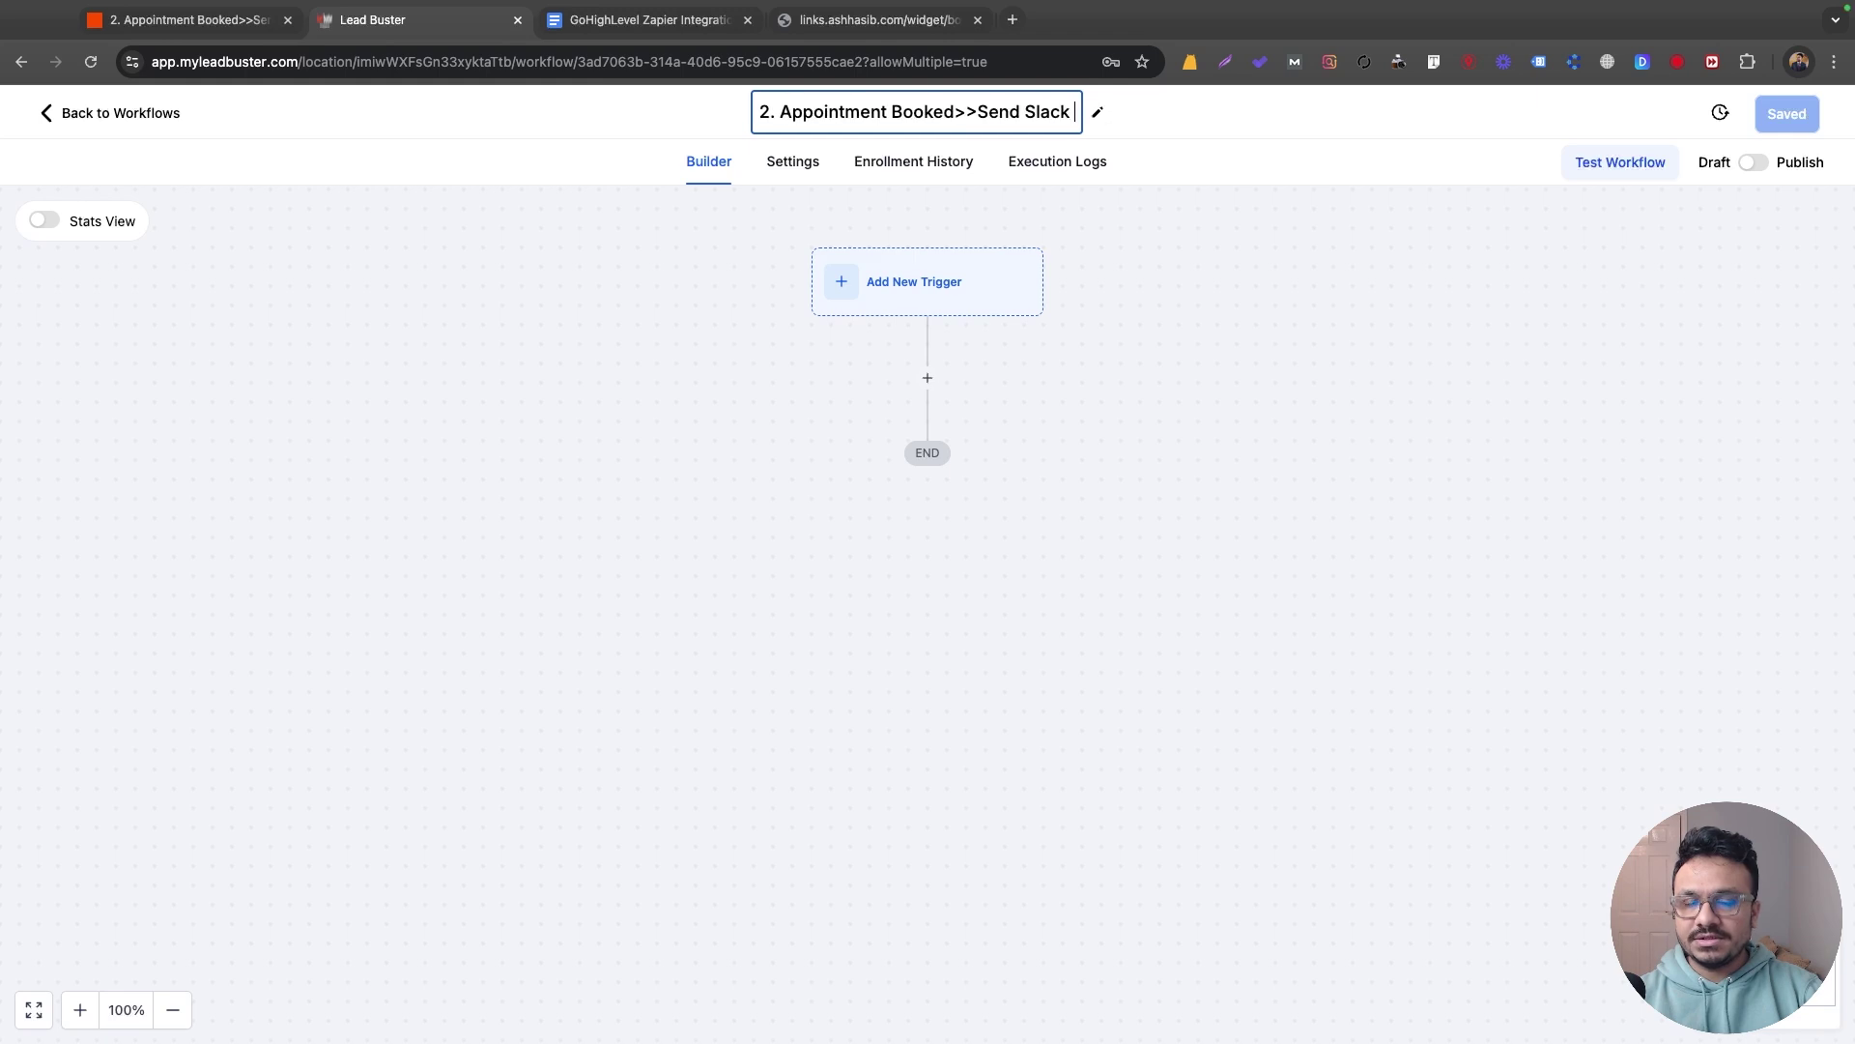
{"action": "type", "text": "Message"}
{"action": "key", "text": "Return"}
- Add an Appointment Status trigger filtered to appointment status confirmed
{"action": "left_click", "coordinate": [948, 281]}
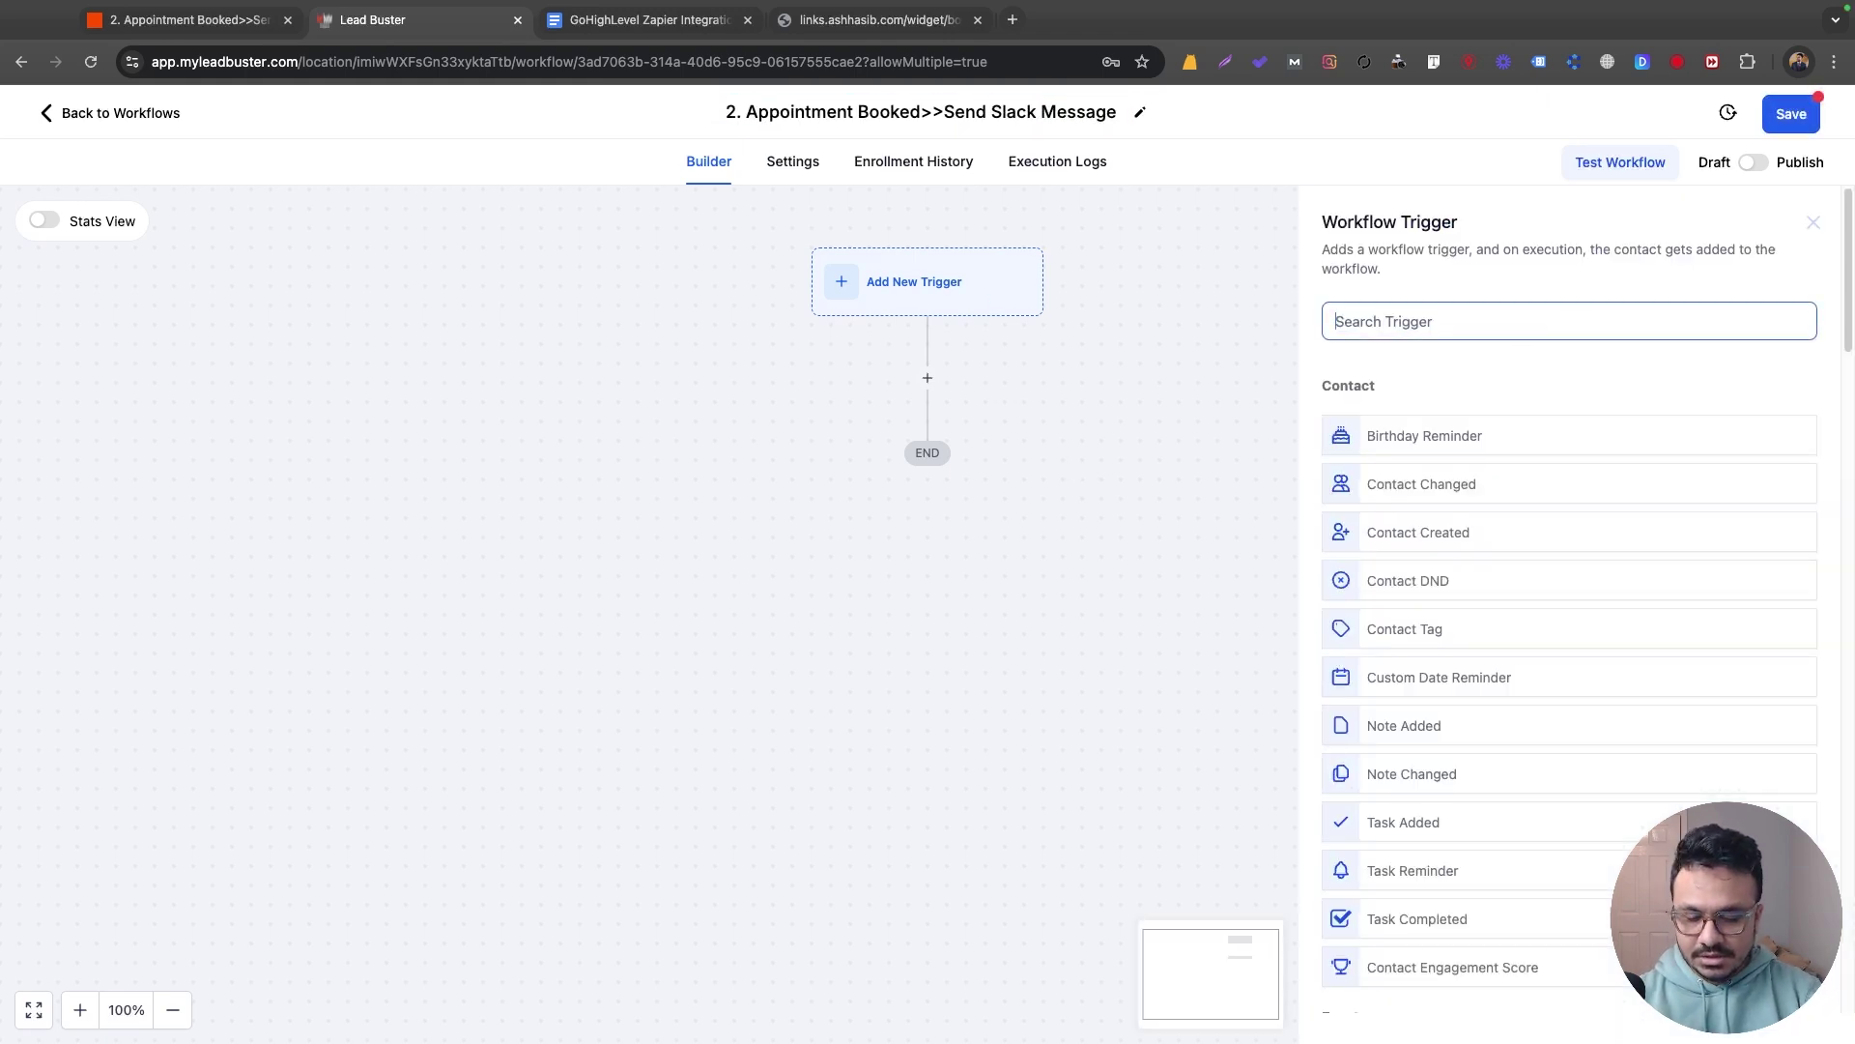
{"action": "type", "text": "appo"}
{"action": "left_click", "coordinate": [1649, 424]}
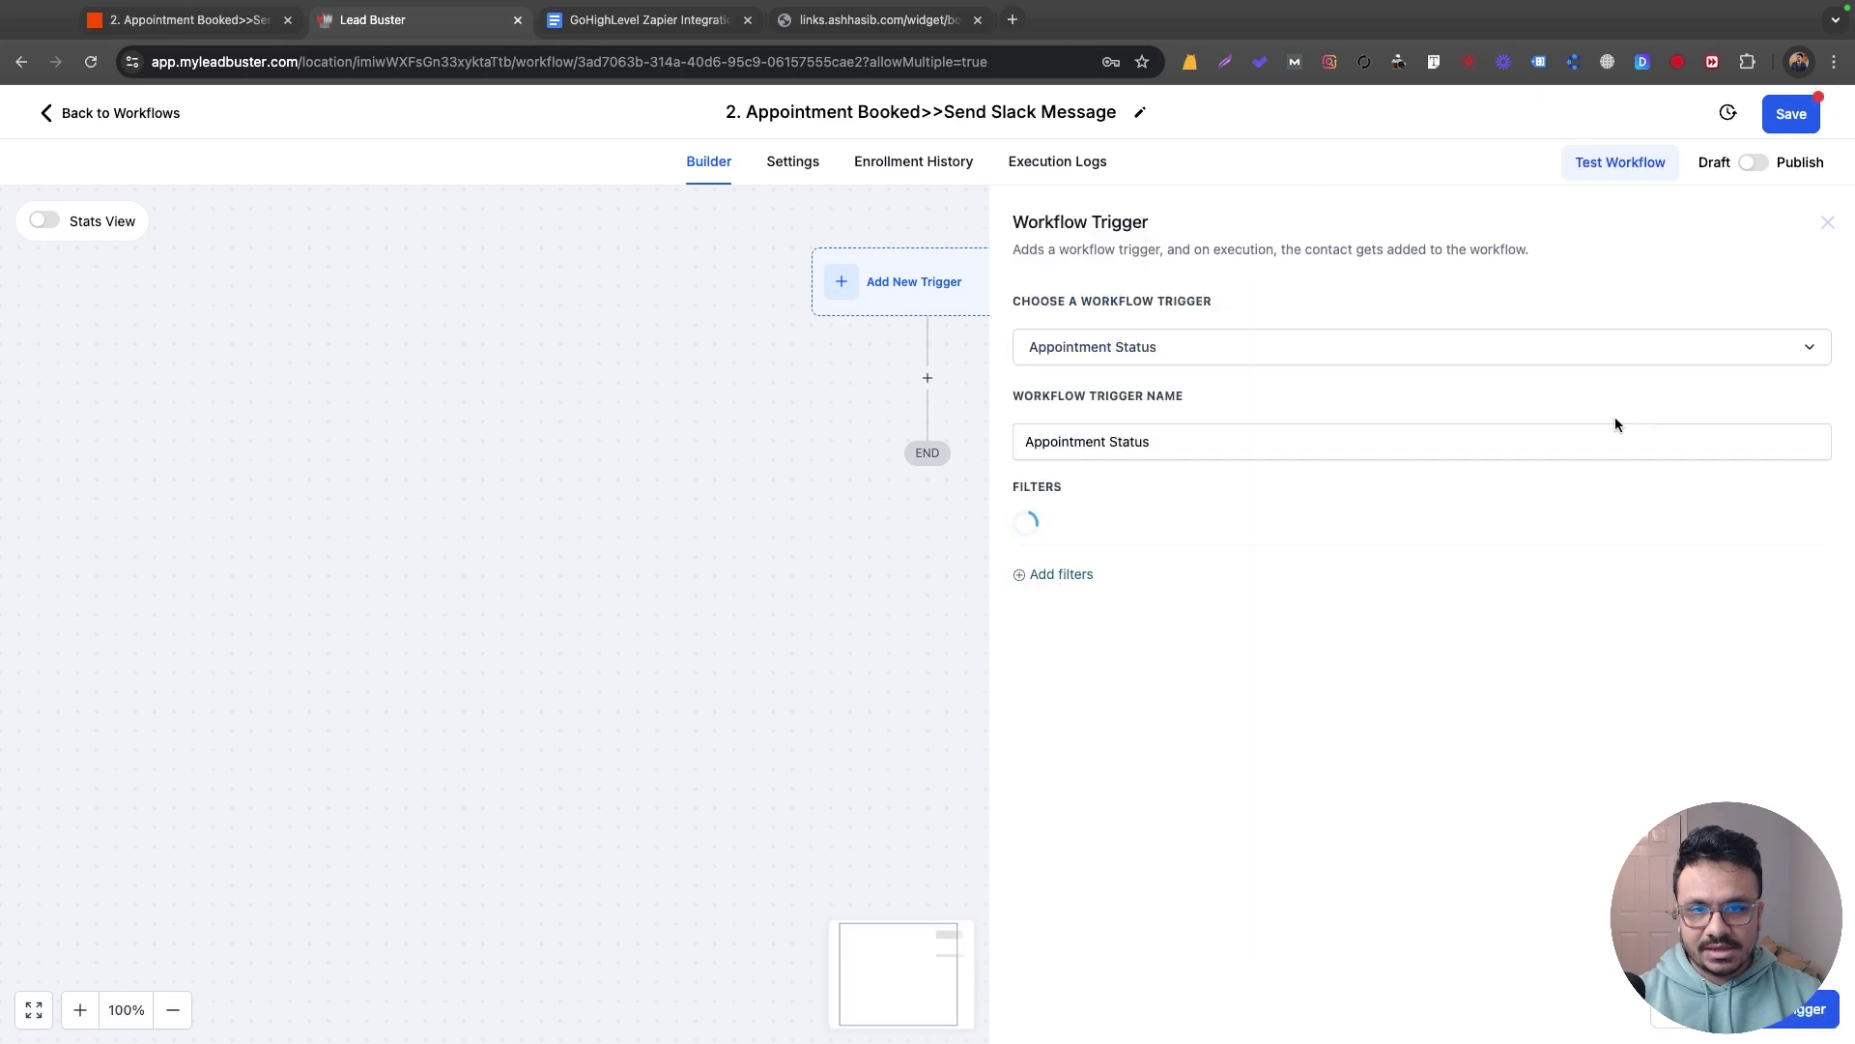
{"action": "left_click", "coordinate": [1063, 585]}
{"action": "left_click", "coordinate": [1086, 583]}
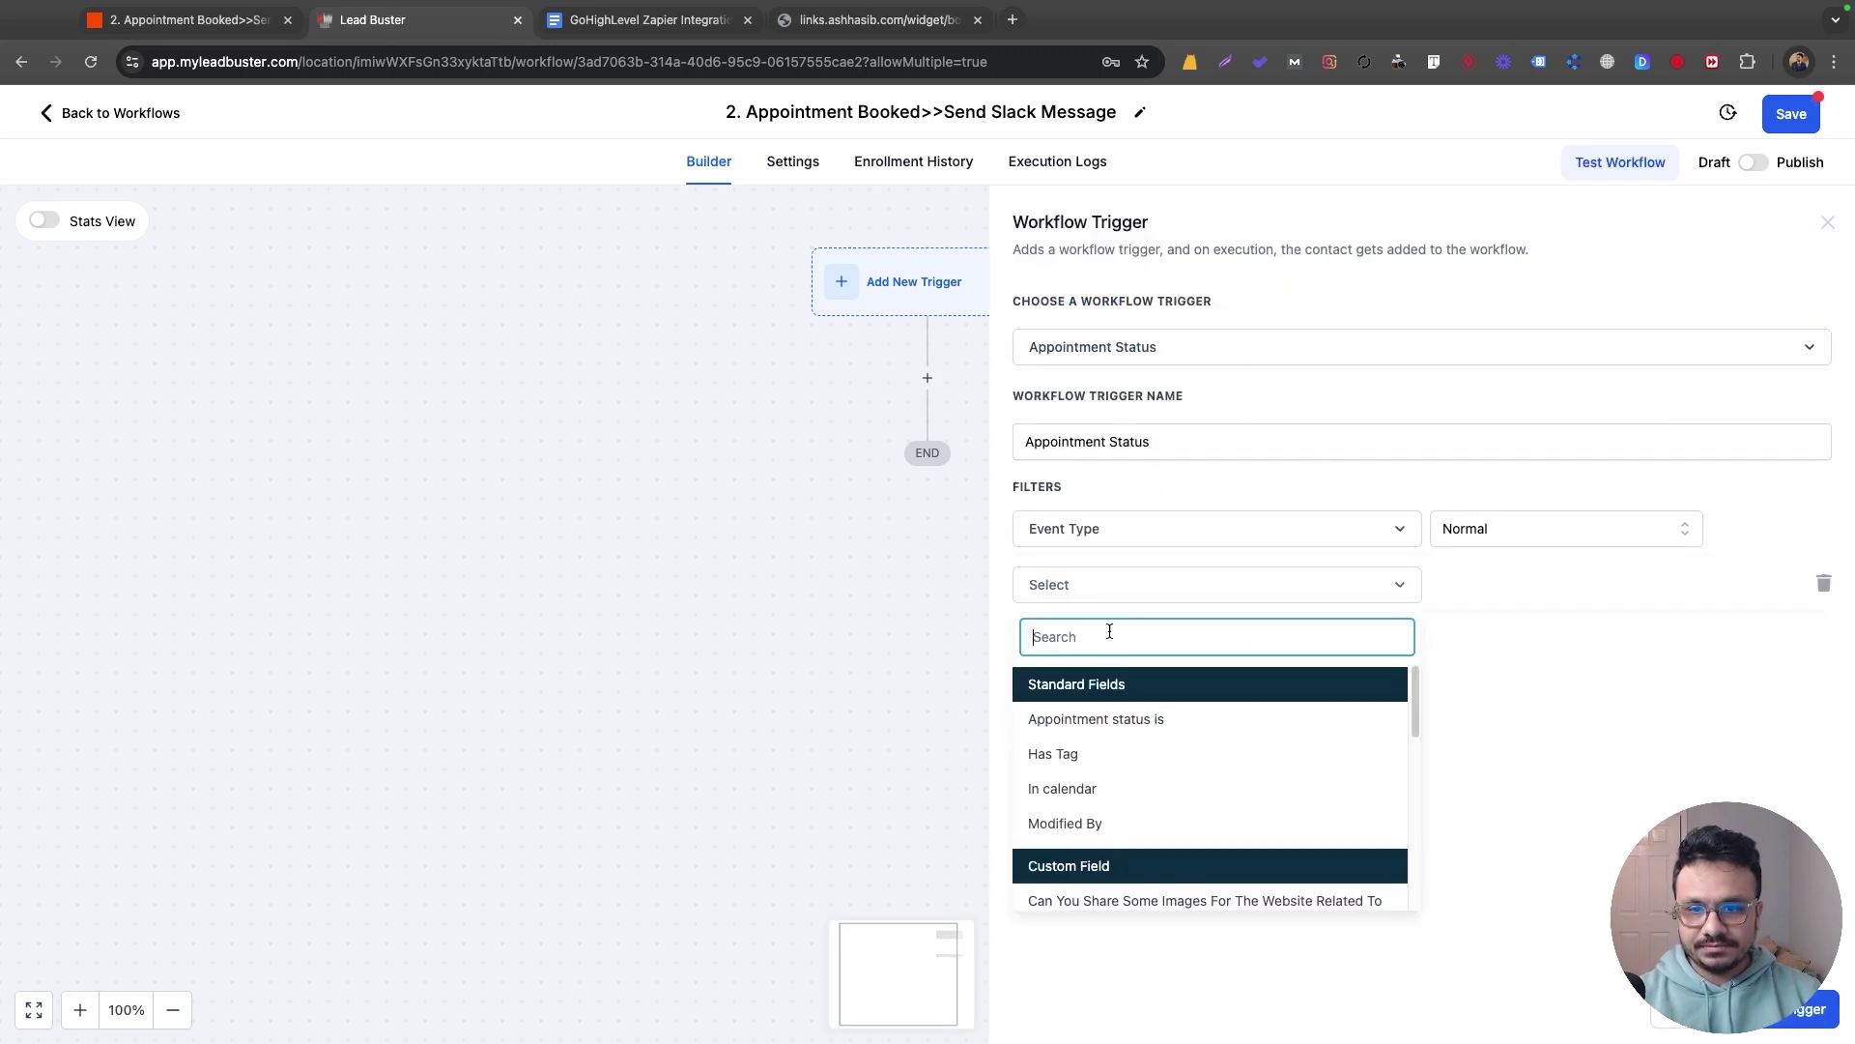
{"action": "left_click", "coordinate": [1111, 720]}
{"action": "left_click", "coordinate": [1541, 585]}
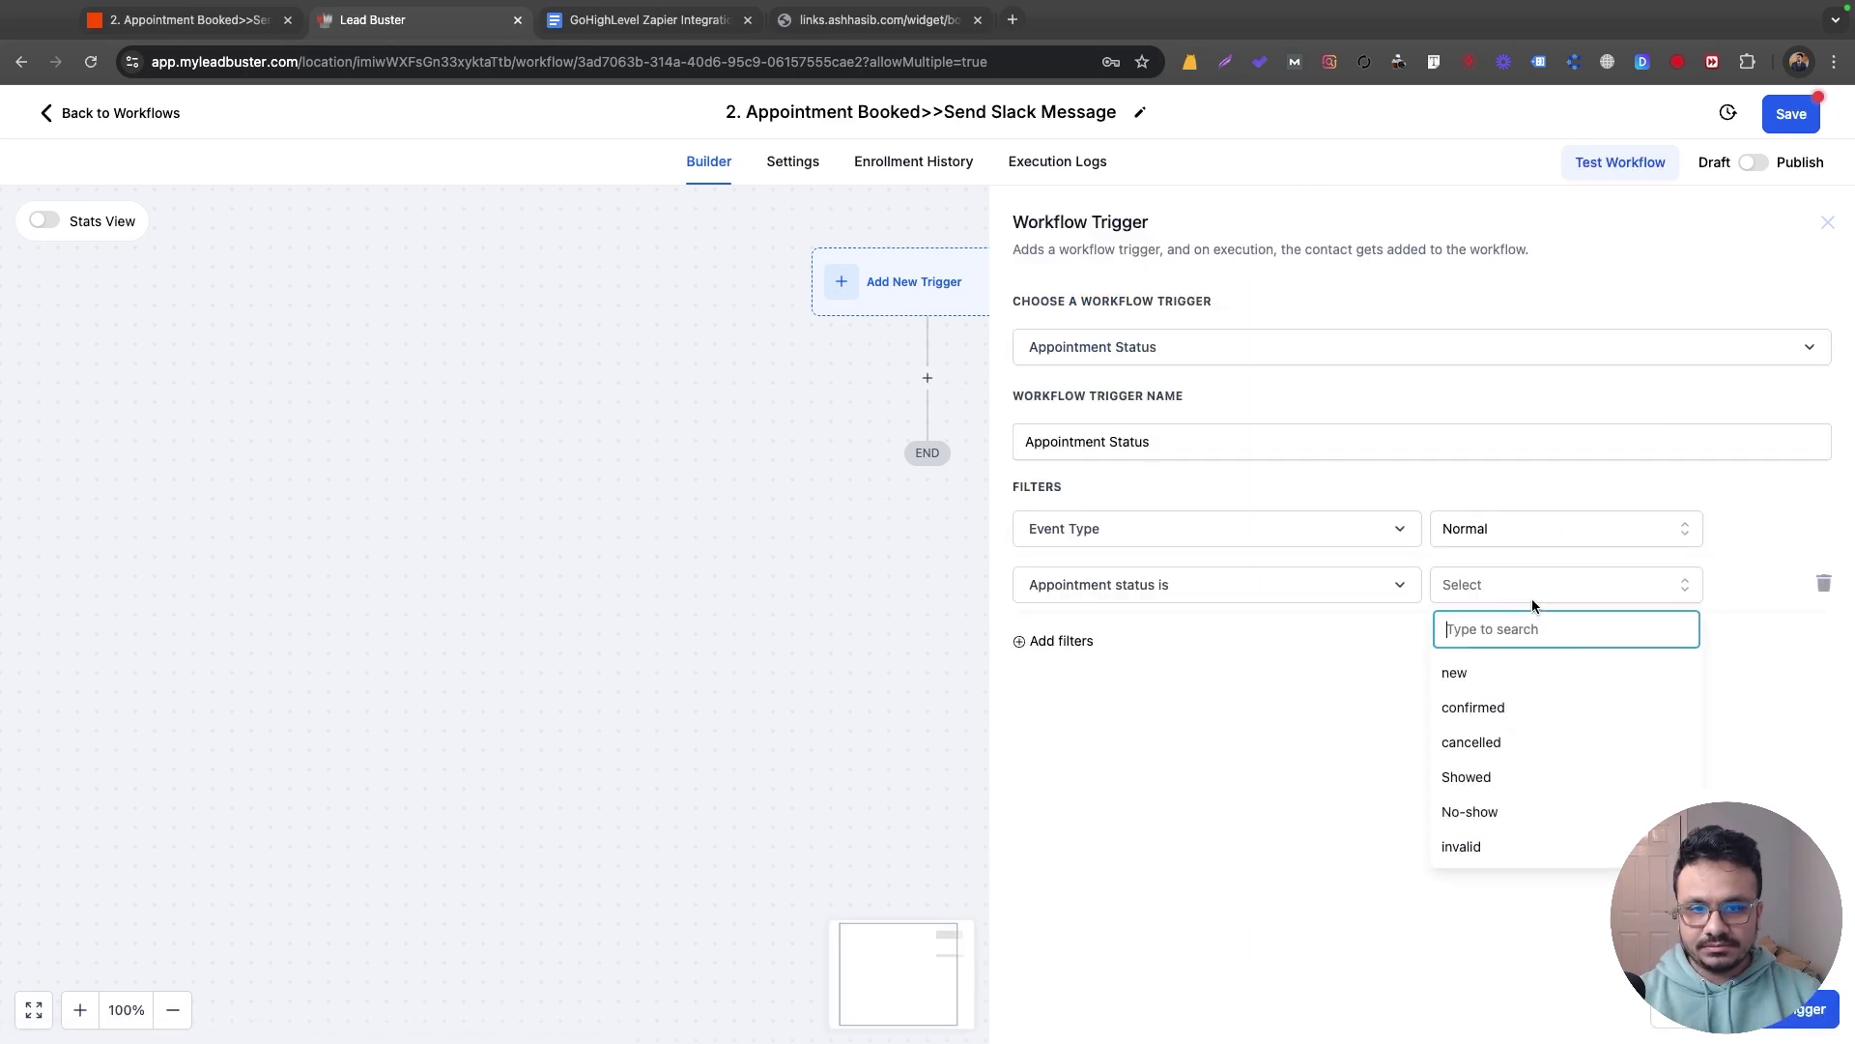
{"action": "left_click", "coordinate": [1512, 702]}
- Add an 'In calendar' filter for Book A Call With Me and save the trigger
{"action": "left_click", "coordinate": [1082, 643]}
{"action": "left_click", "coordinate": [1086, 651]}
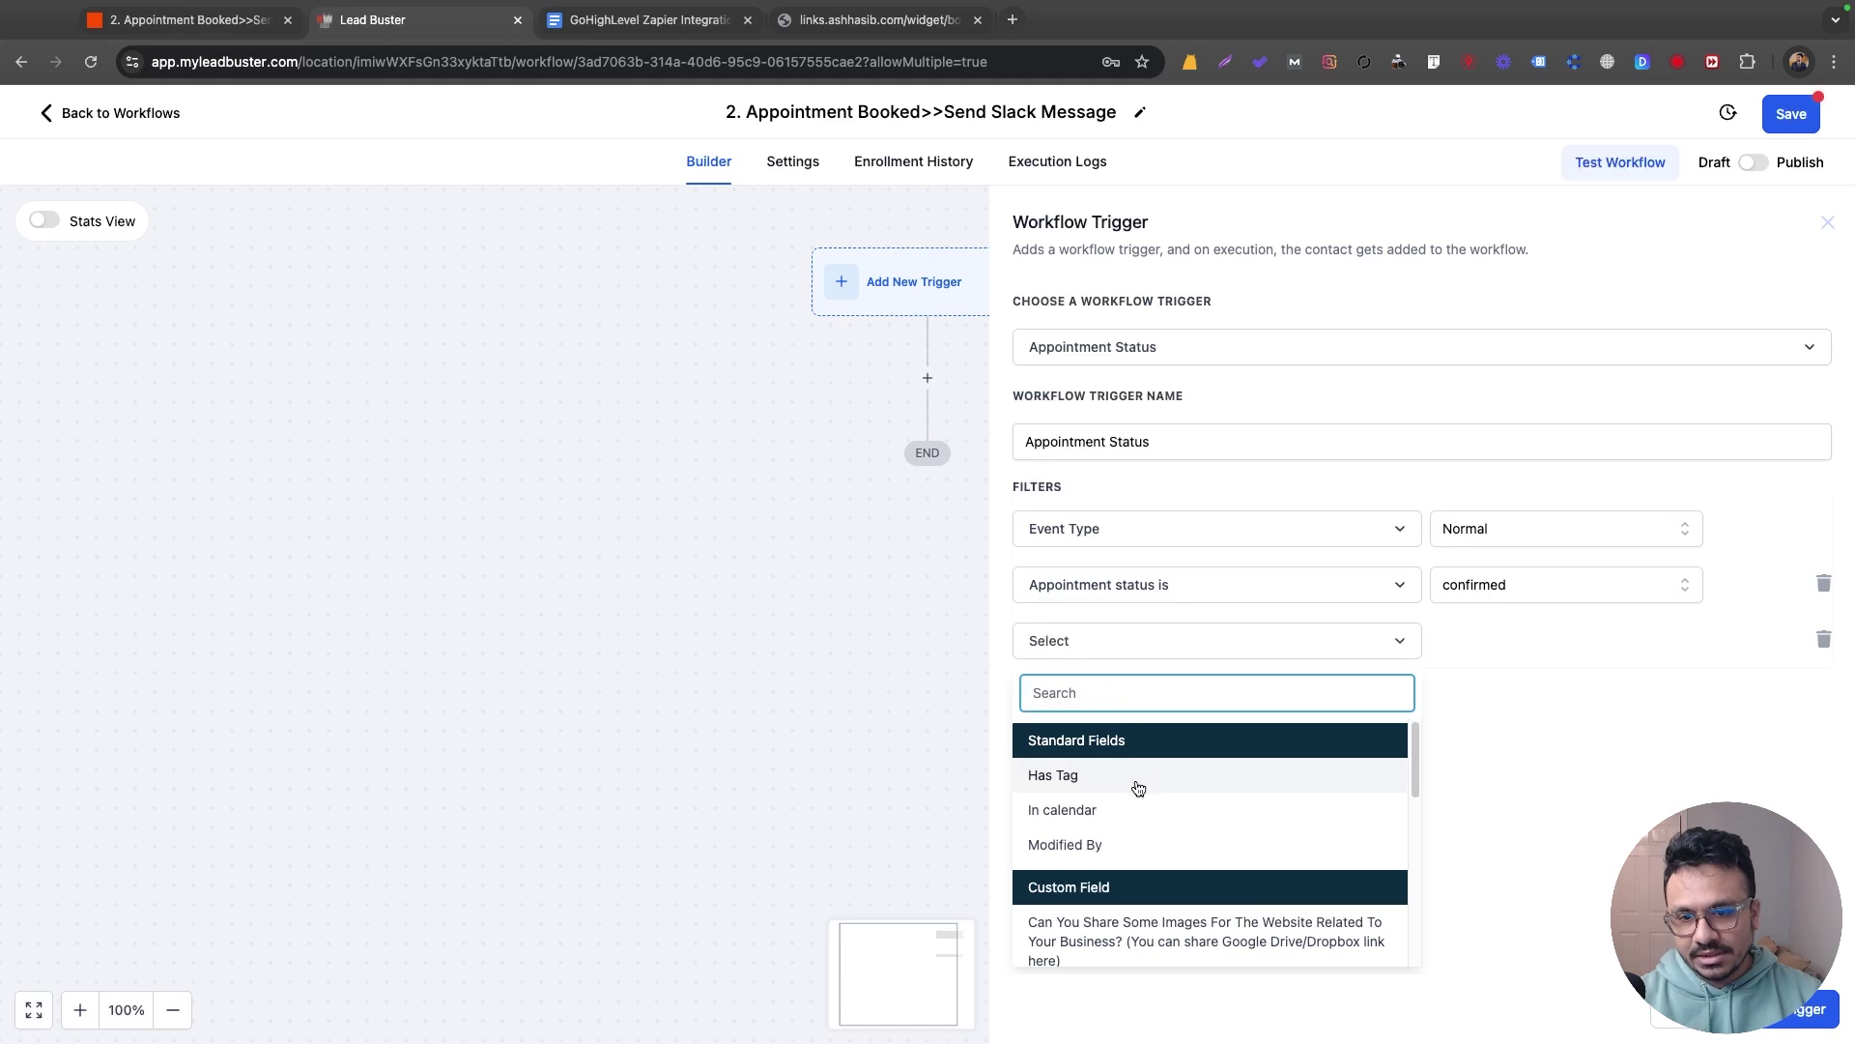
{"action": "left_click", "coordinate": [1134, 811]}
{"action": "left_click", "coordinate": [1513, 655]}
{"action": "left_click", "coordinate": [1504, 727]}
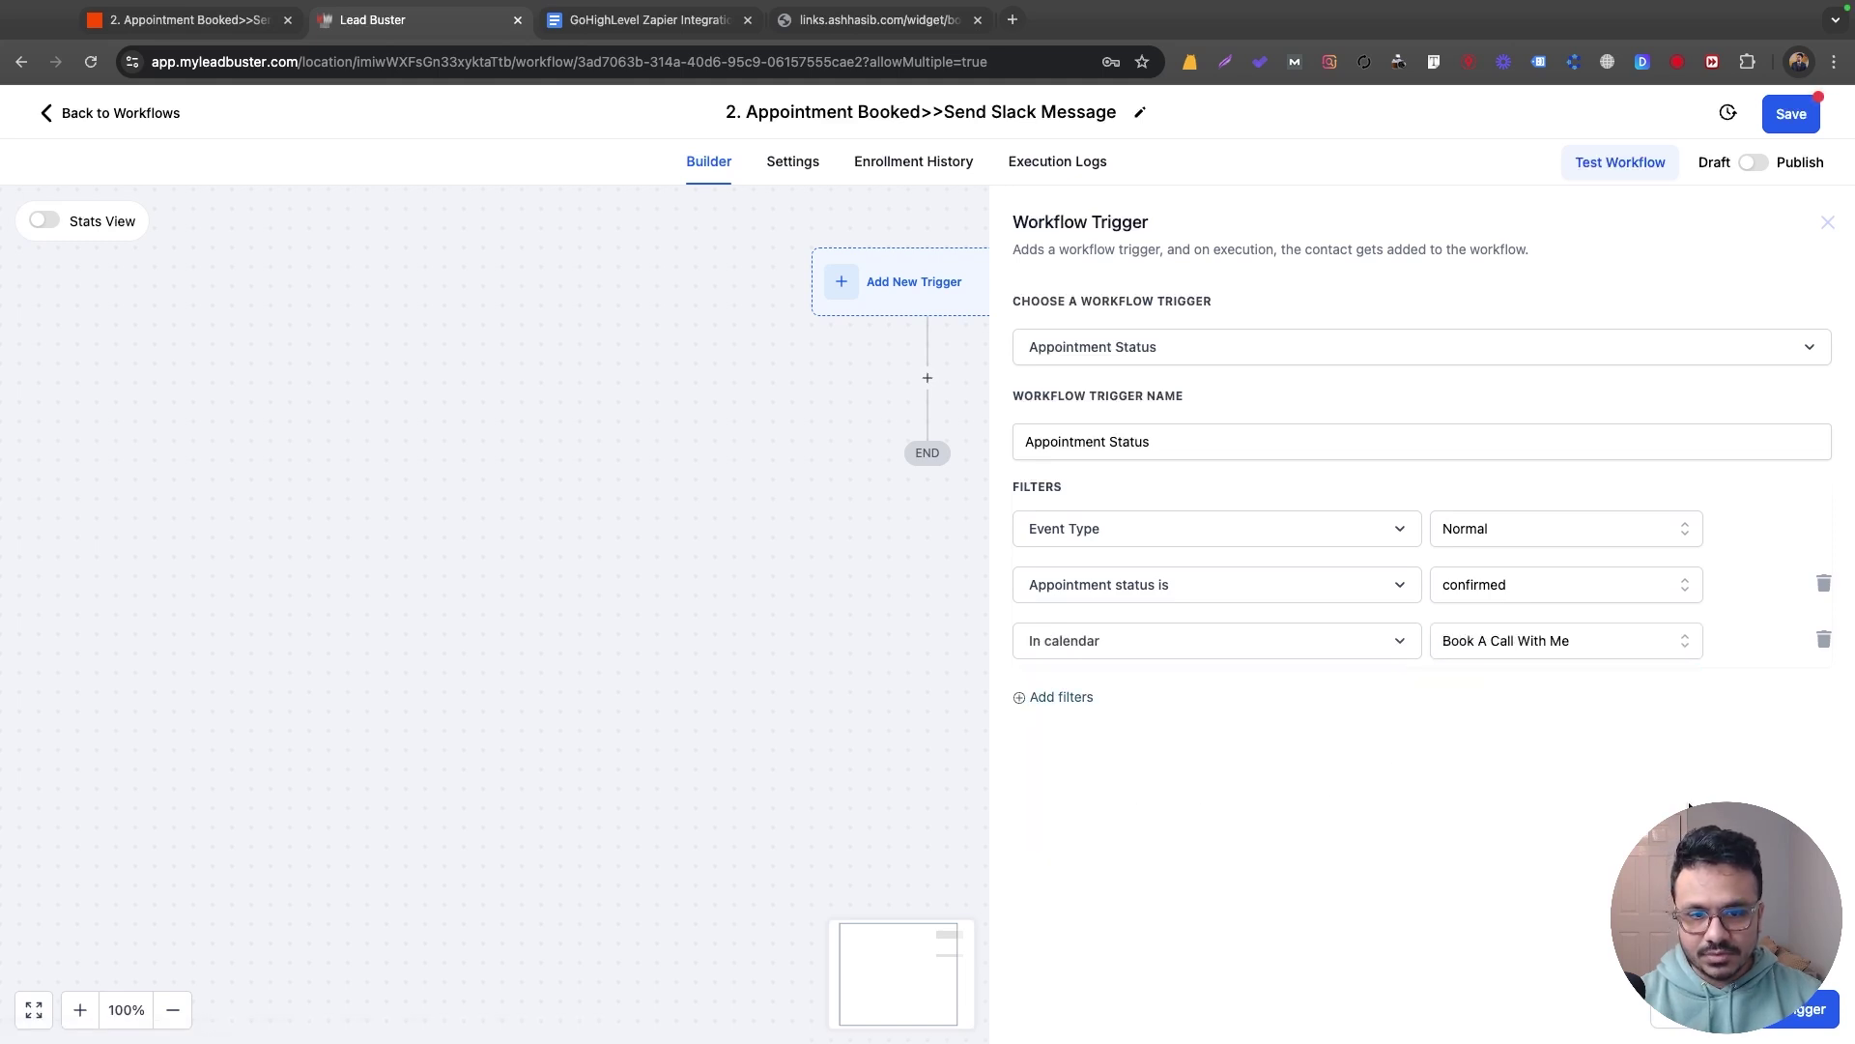
{"action": "left_click", "coordinate": [1800, 1009]}
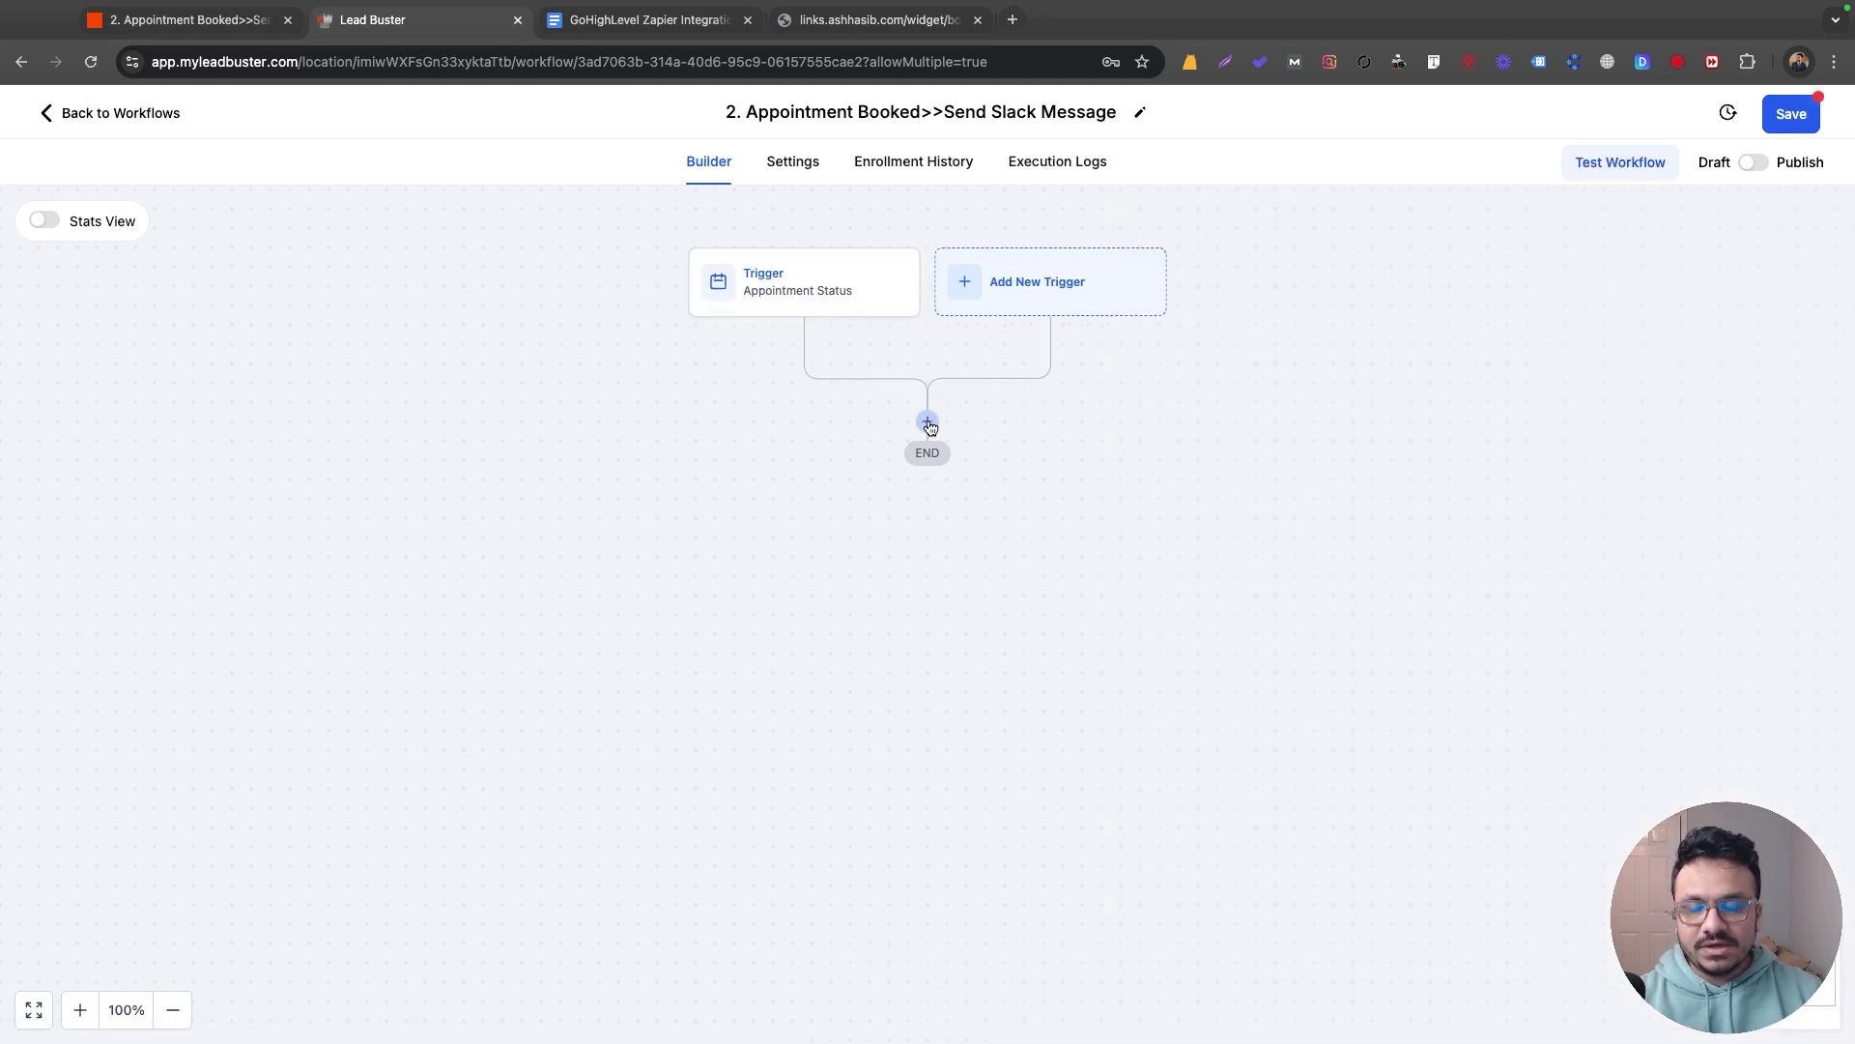
- Add a Webhook action after the Appointment Status trigger
{"action": "left_click", "coordinate": [929, 423]}
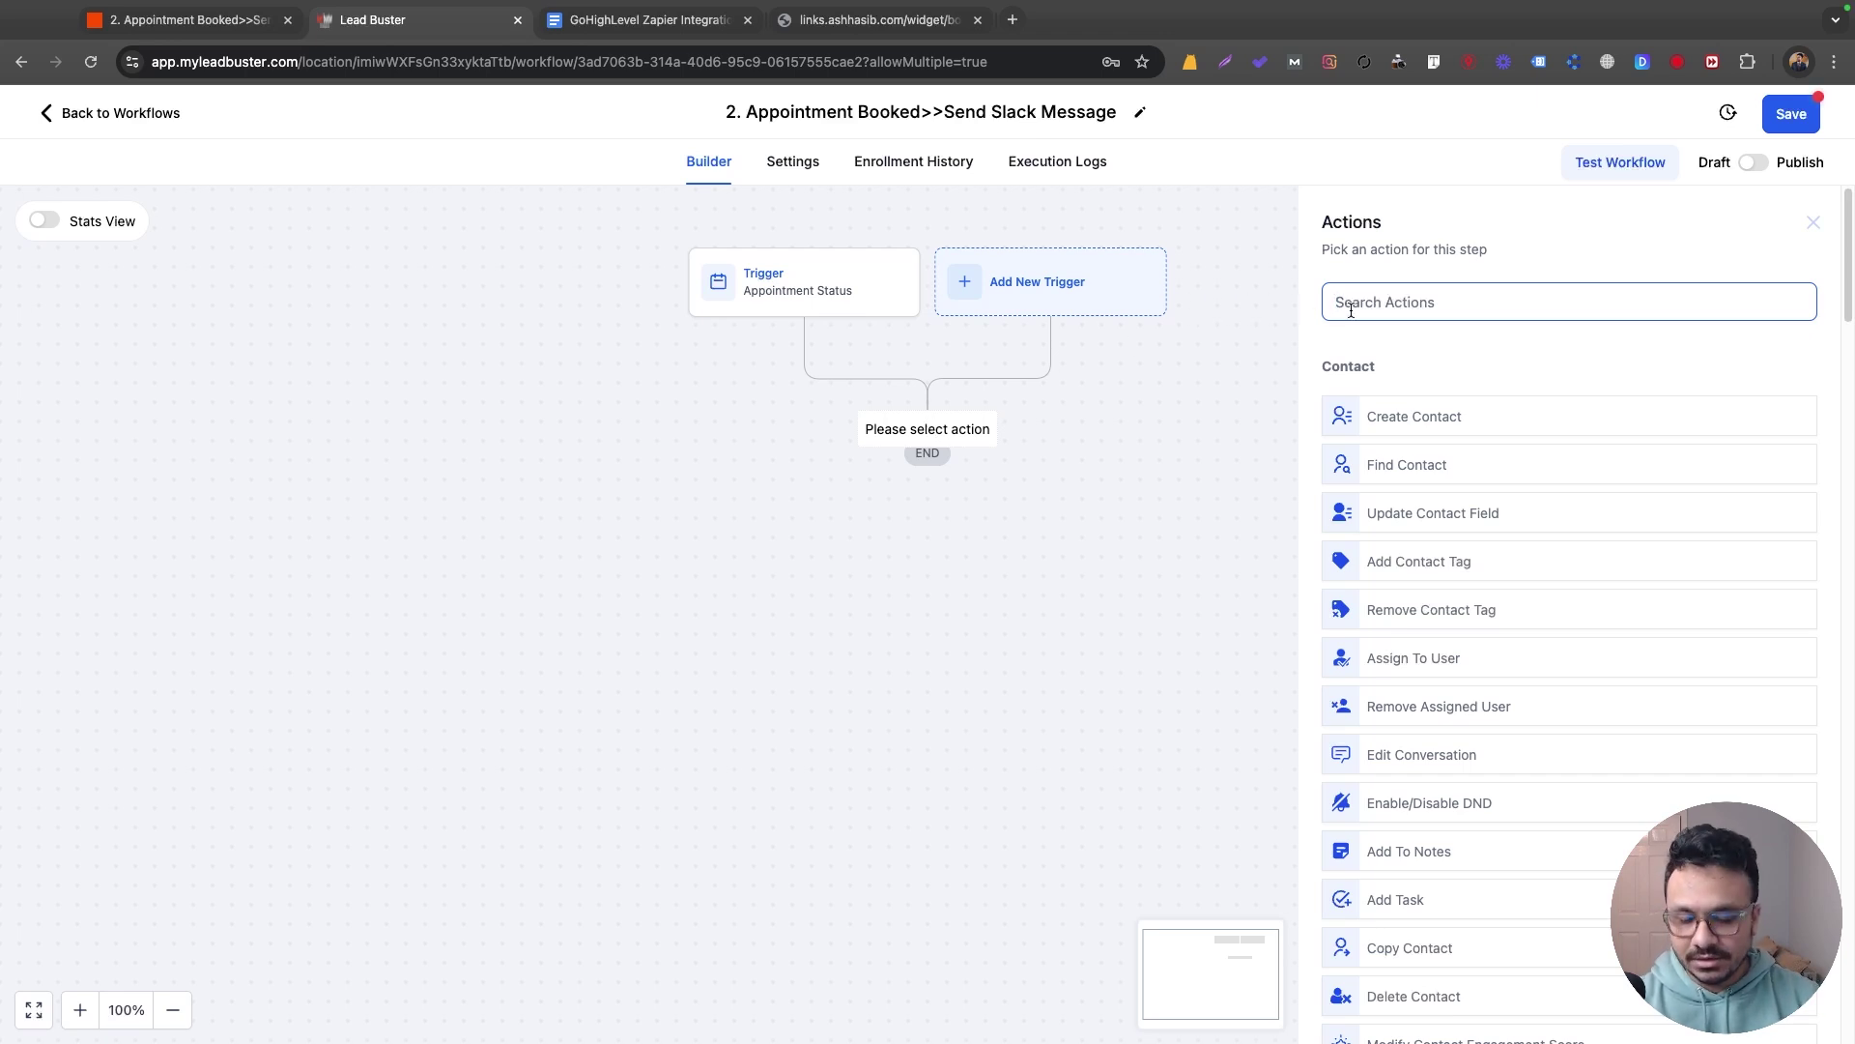
{"action": "type", "text": "web"}
{"action": "left_click", "coordinate": [1401, 404]}
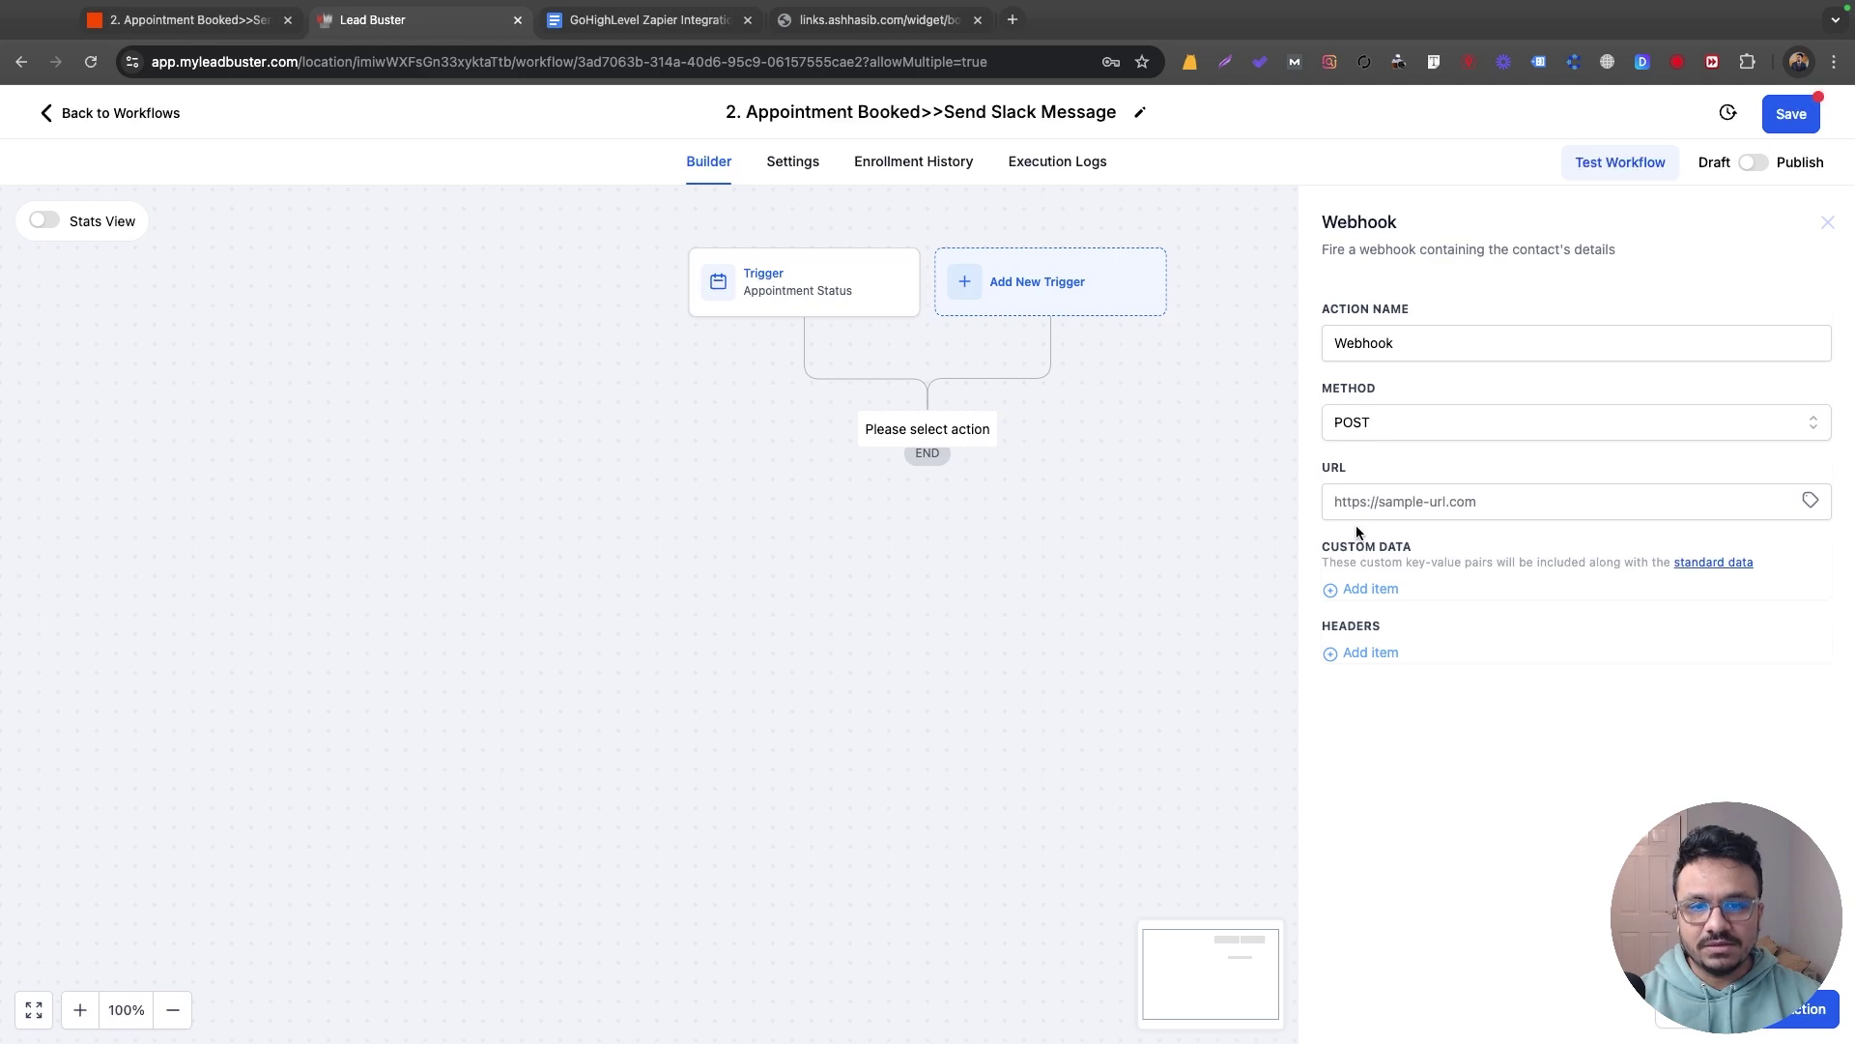
{"action": "left_click", "coordinate": [240, 23]}
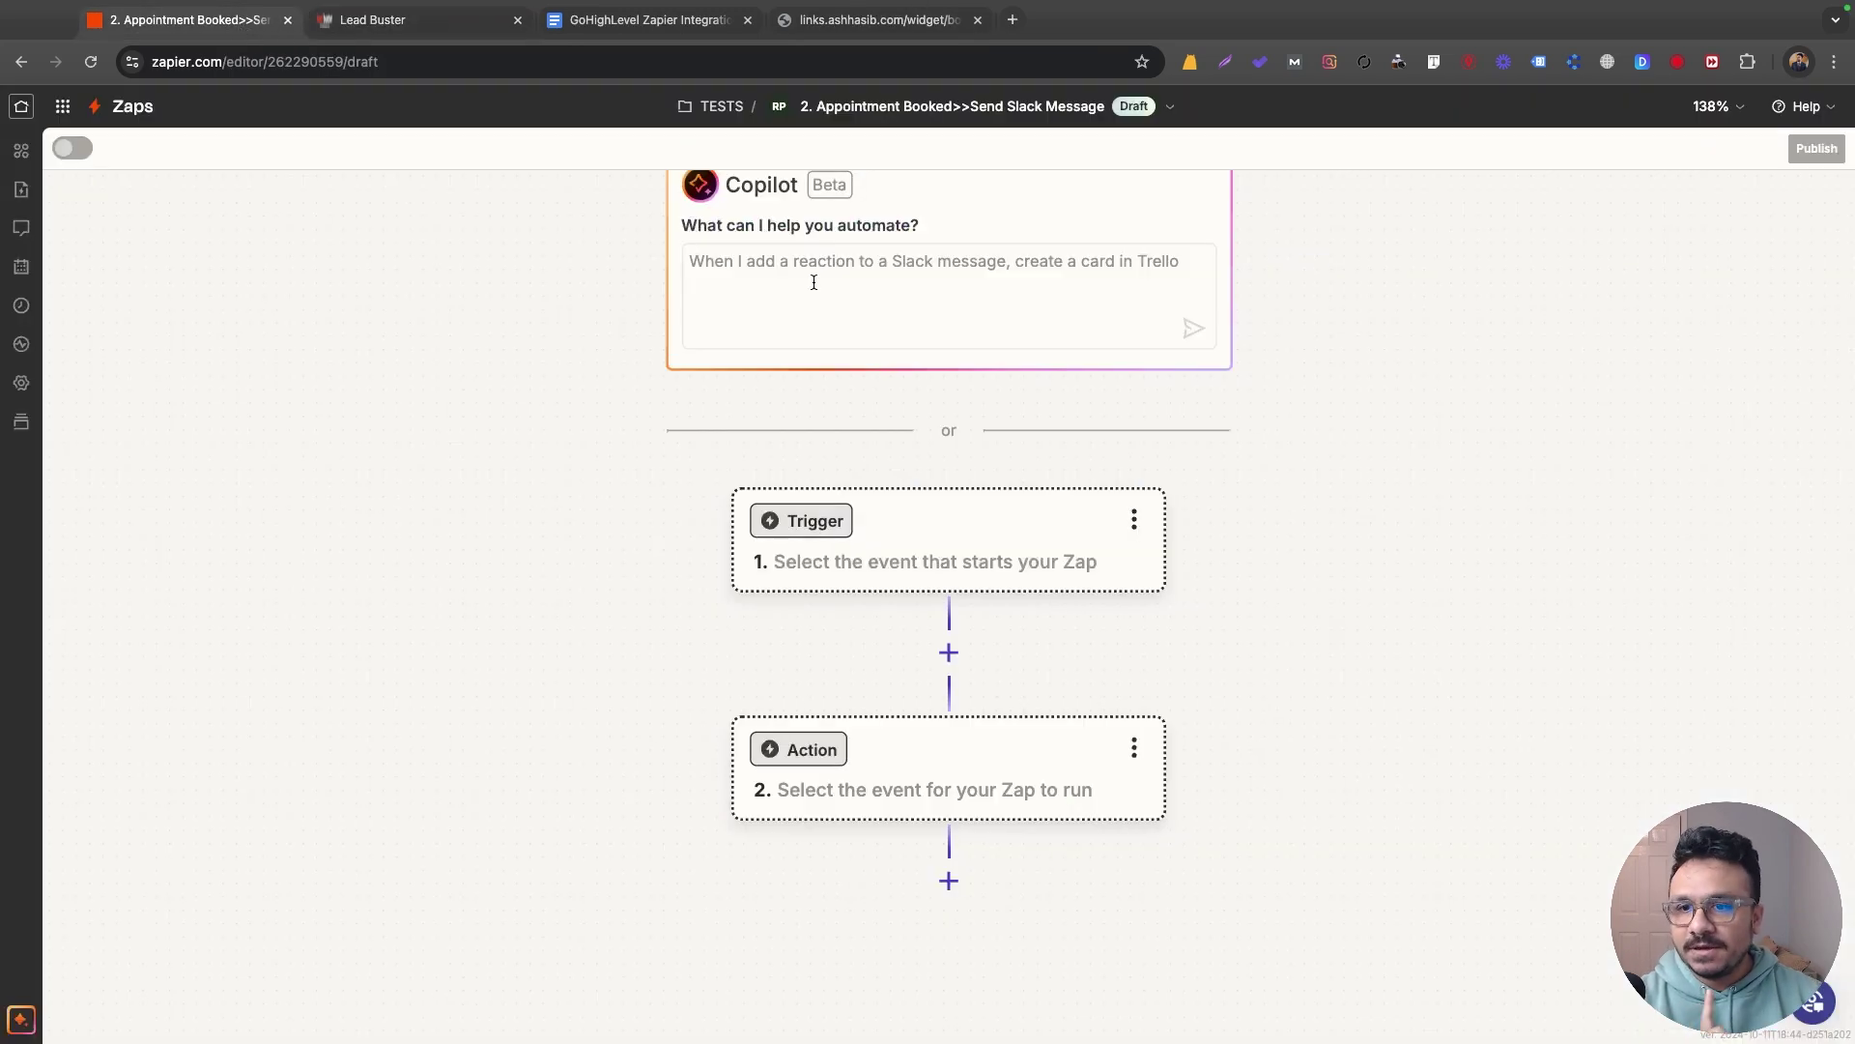
- Set the zap trigger to Webhooks by Zapier Catch Hook and copy its webhook URL
{"action": "left_click", "coordinate": [976, 565]}
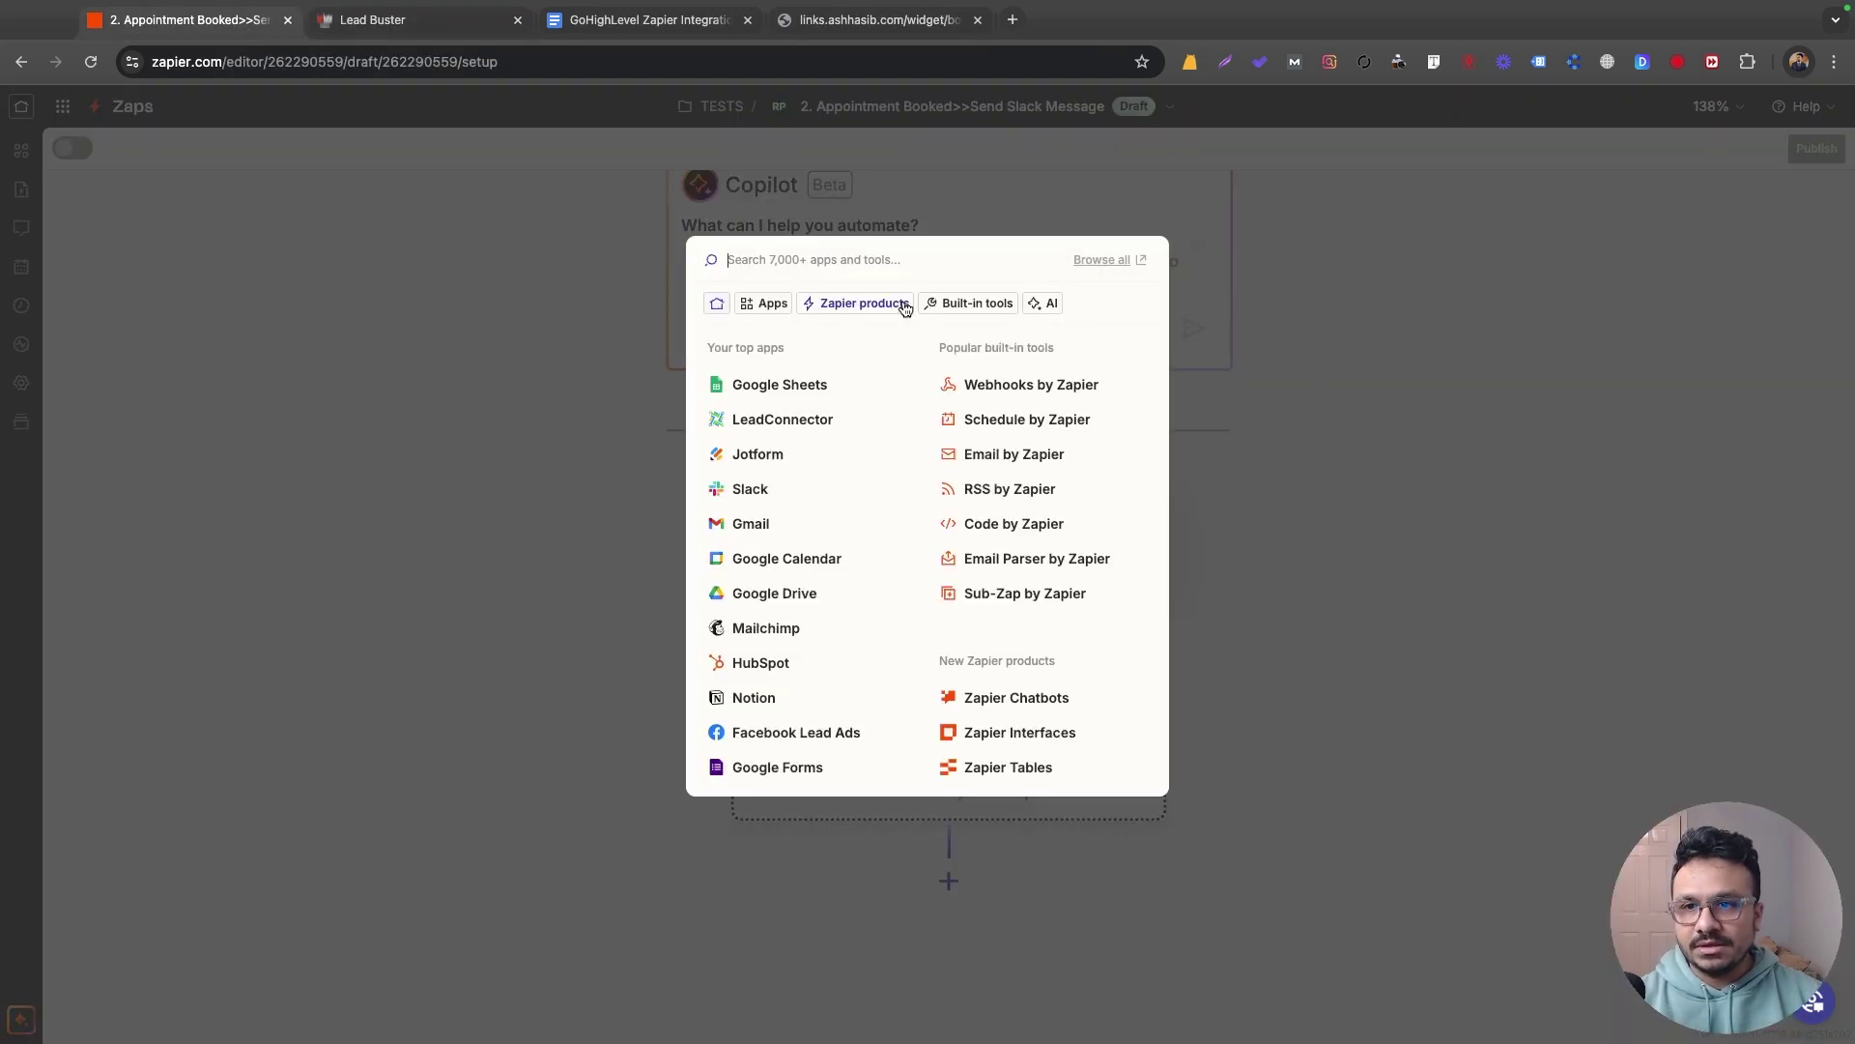
{"action": "left_click", "coordinate": [1036, 387]}
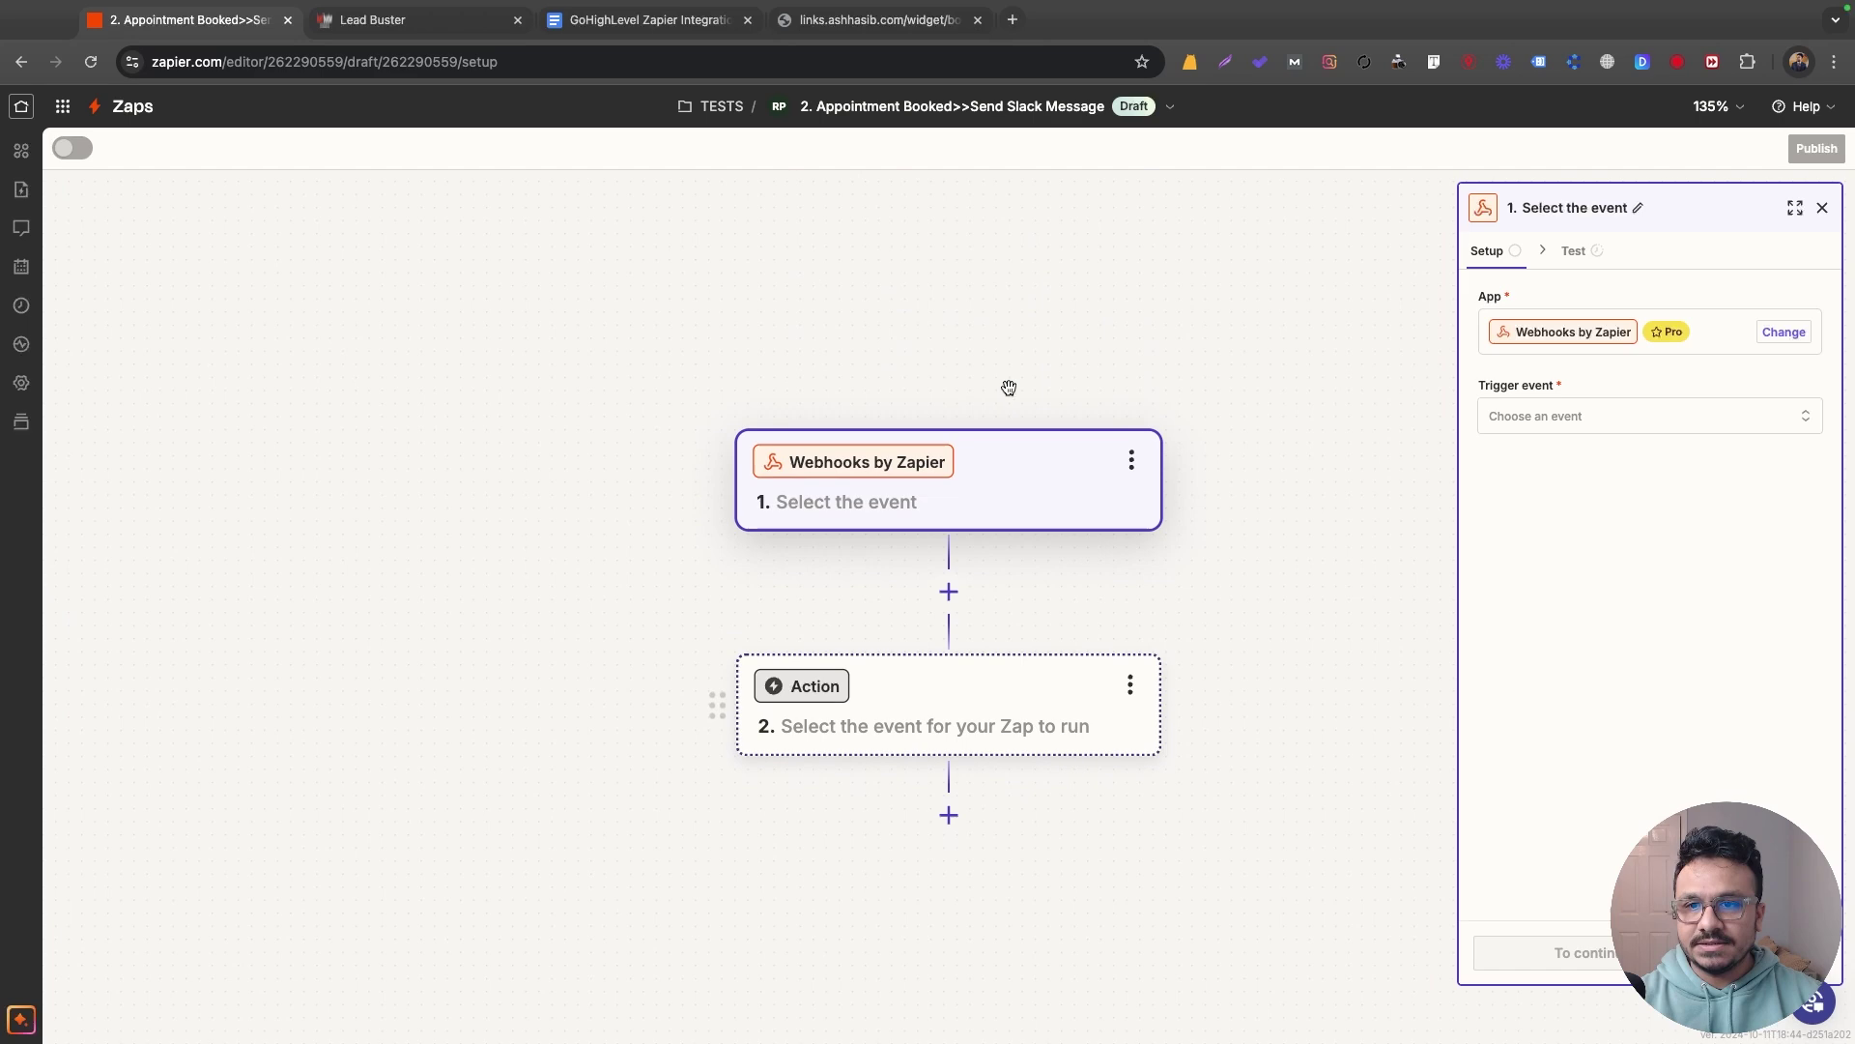
{"action": "left_click", "coordinate": [1805, 421]}
{"action": "left_click", "coordinate": [1207, 519]}
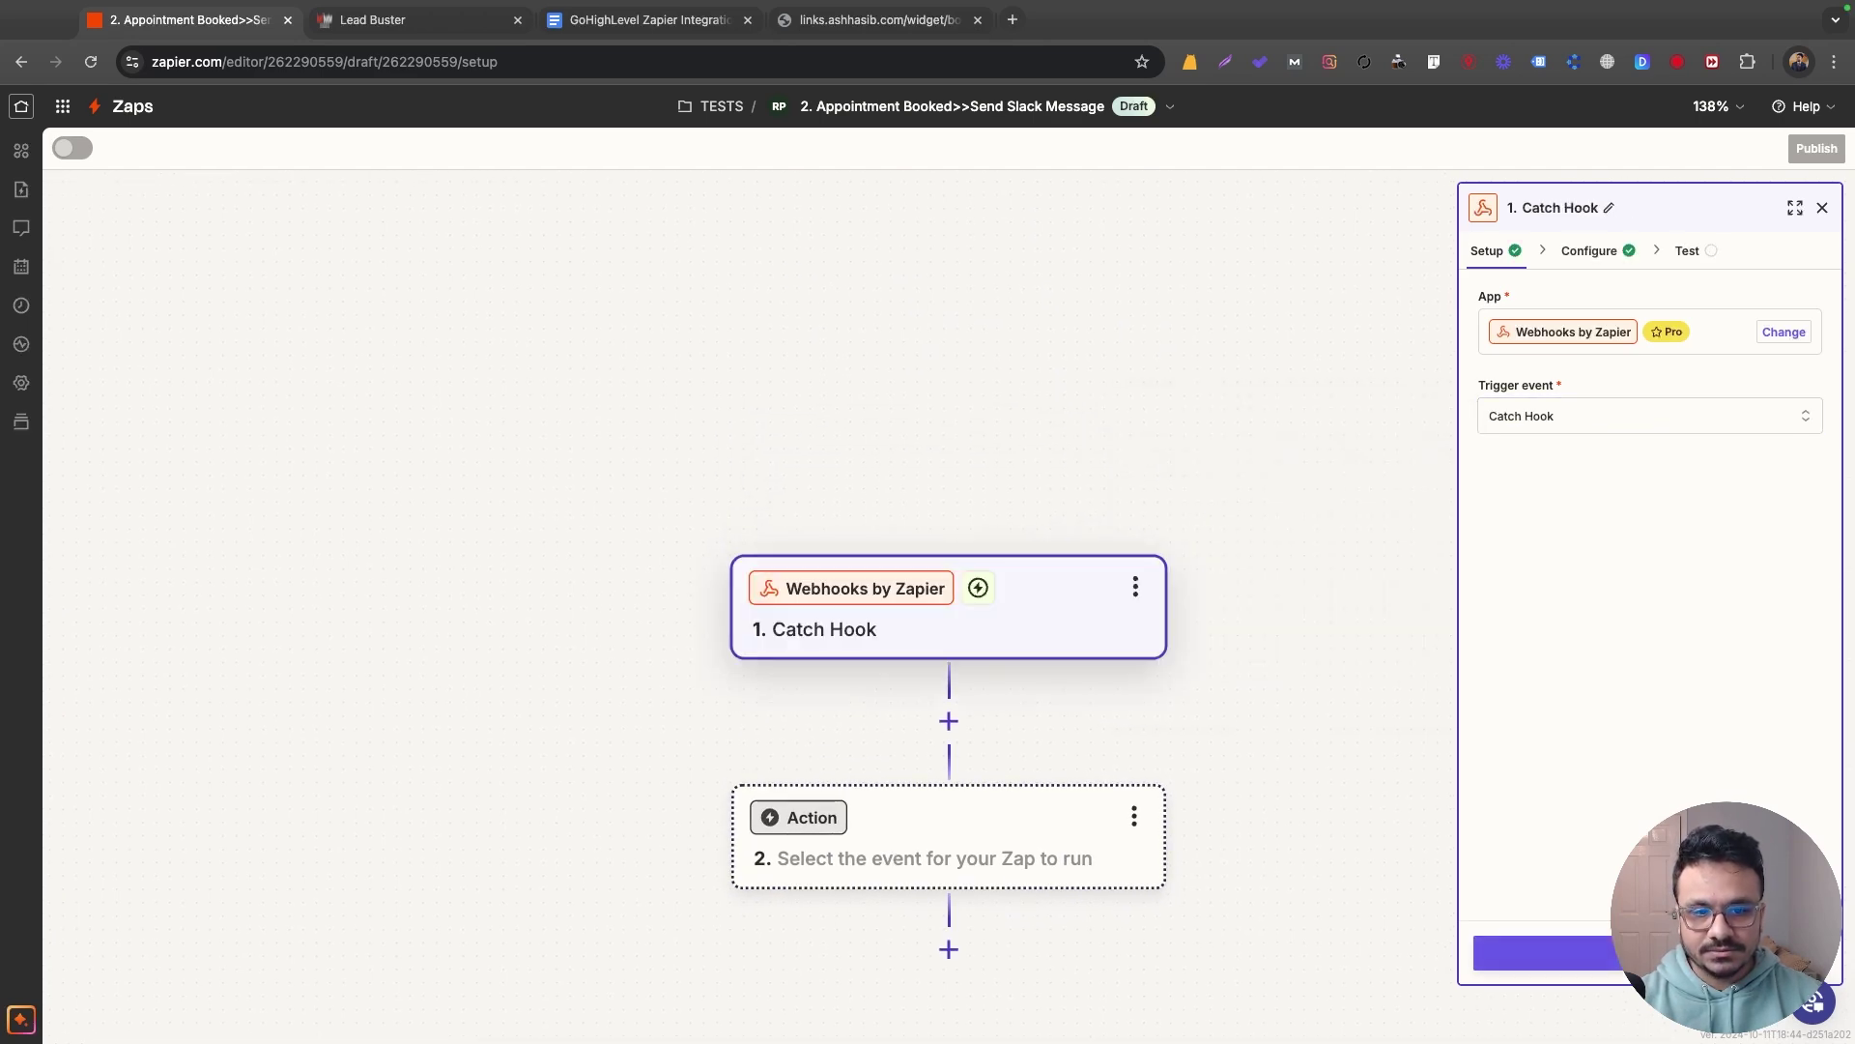
{"action": "left_click", "coordinate": [1552, 953]}
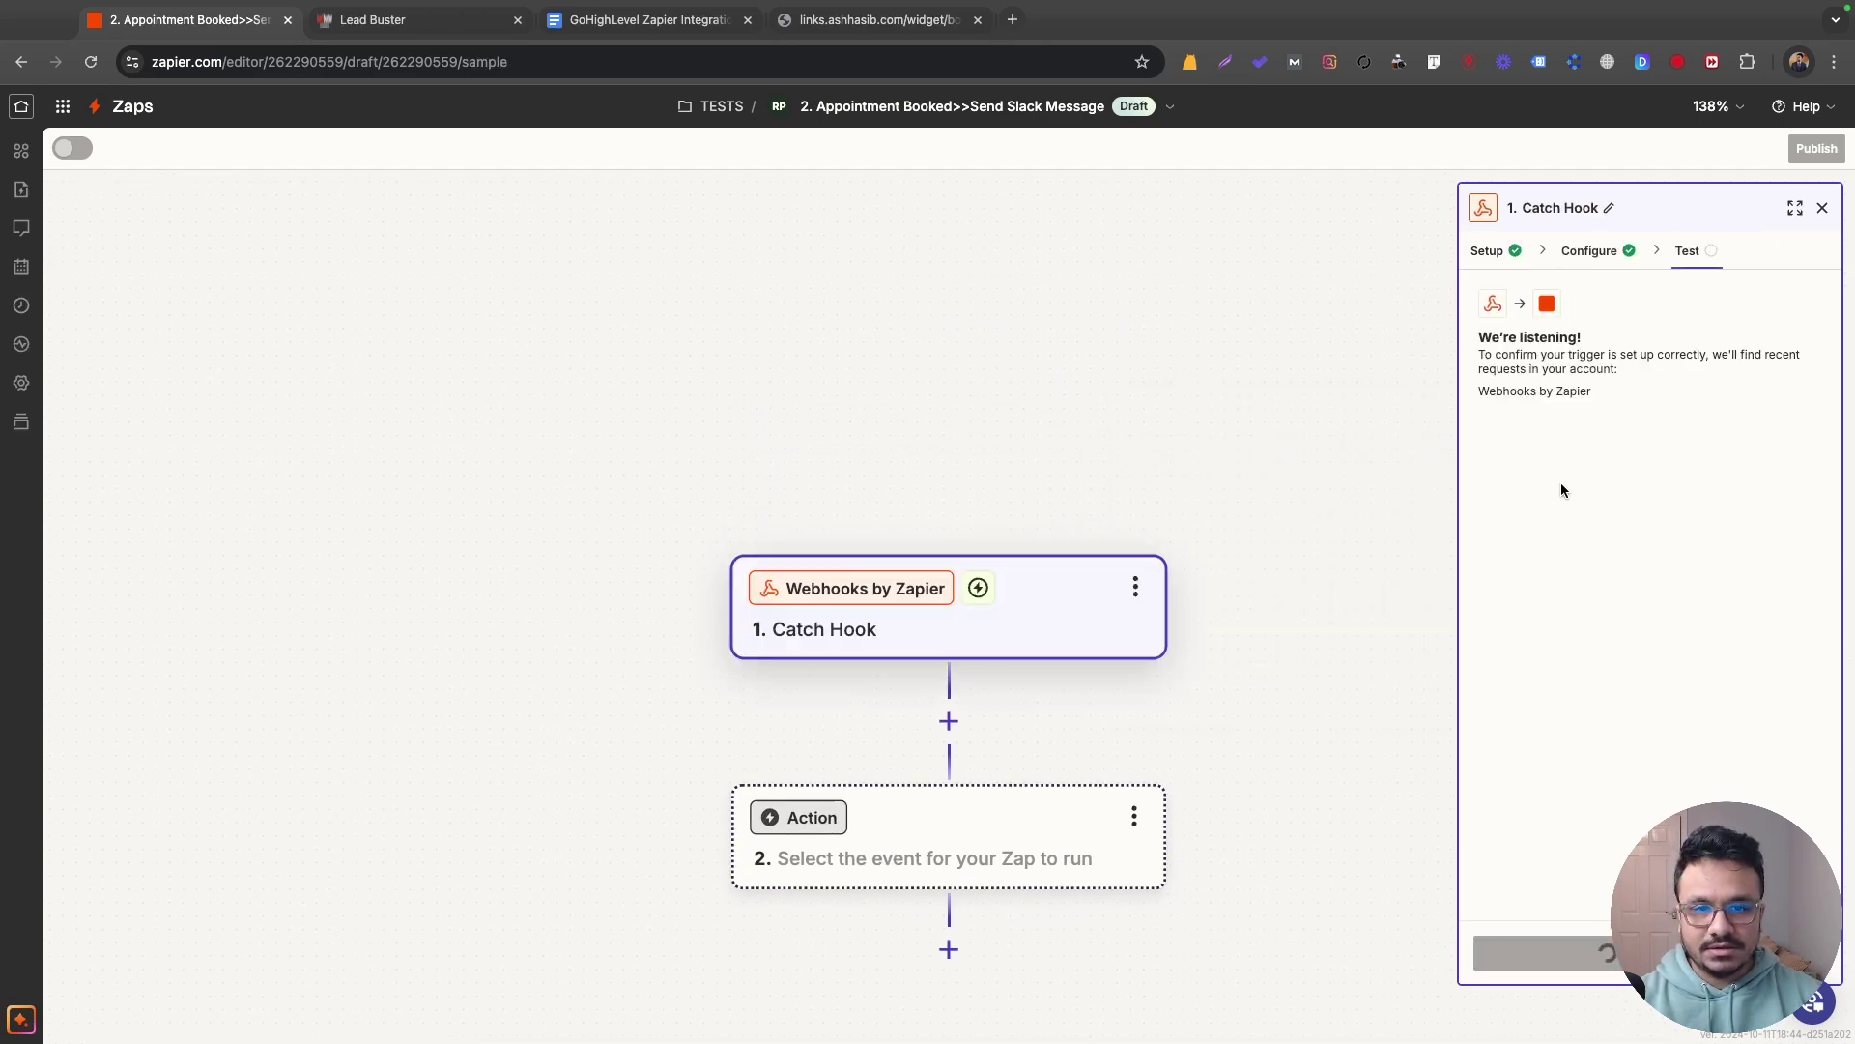
{"action": "left_click", "coordinate": [1783, 375]}
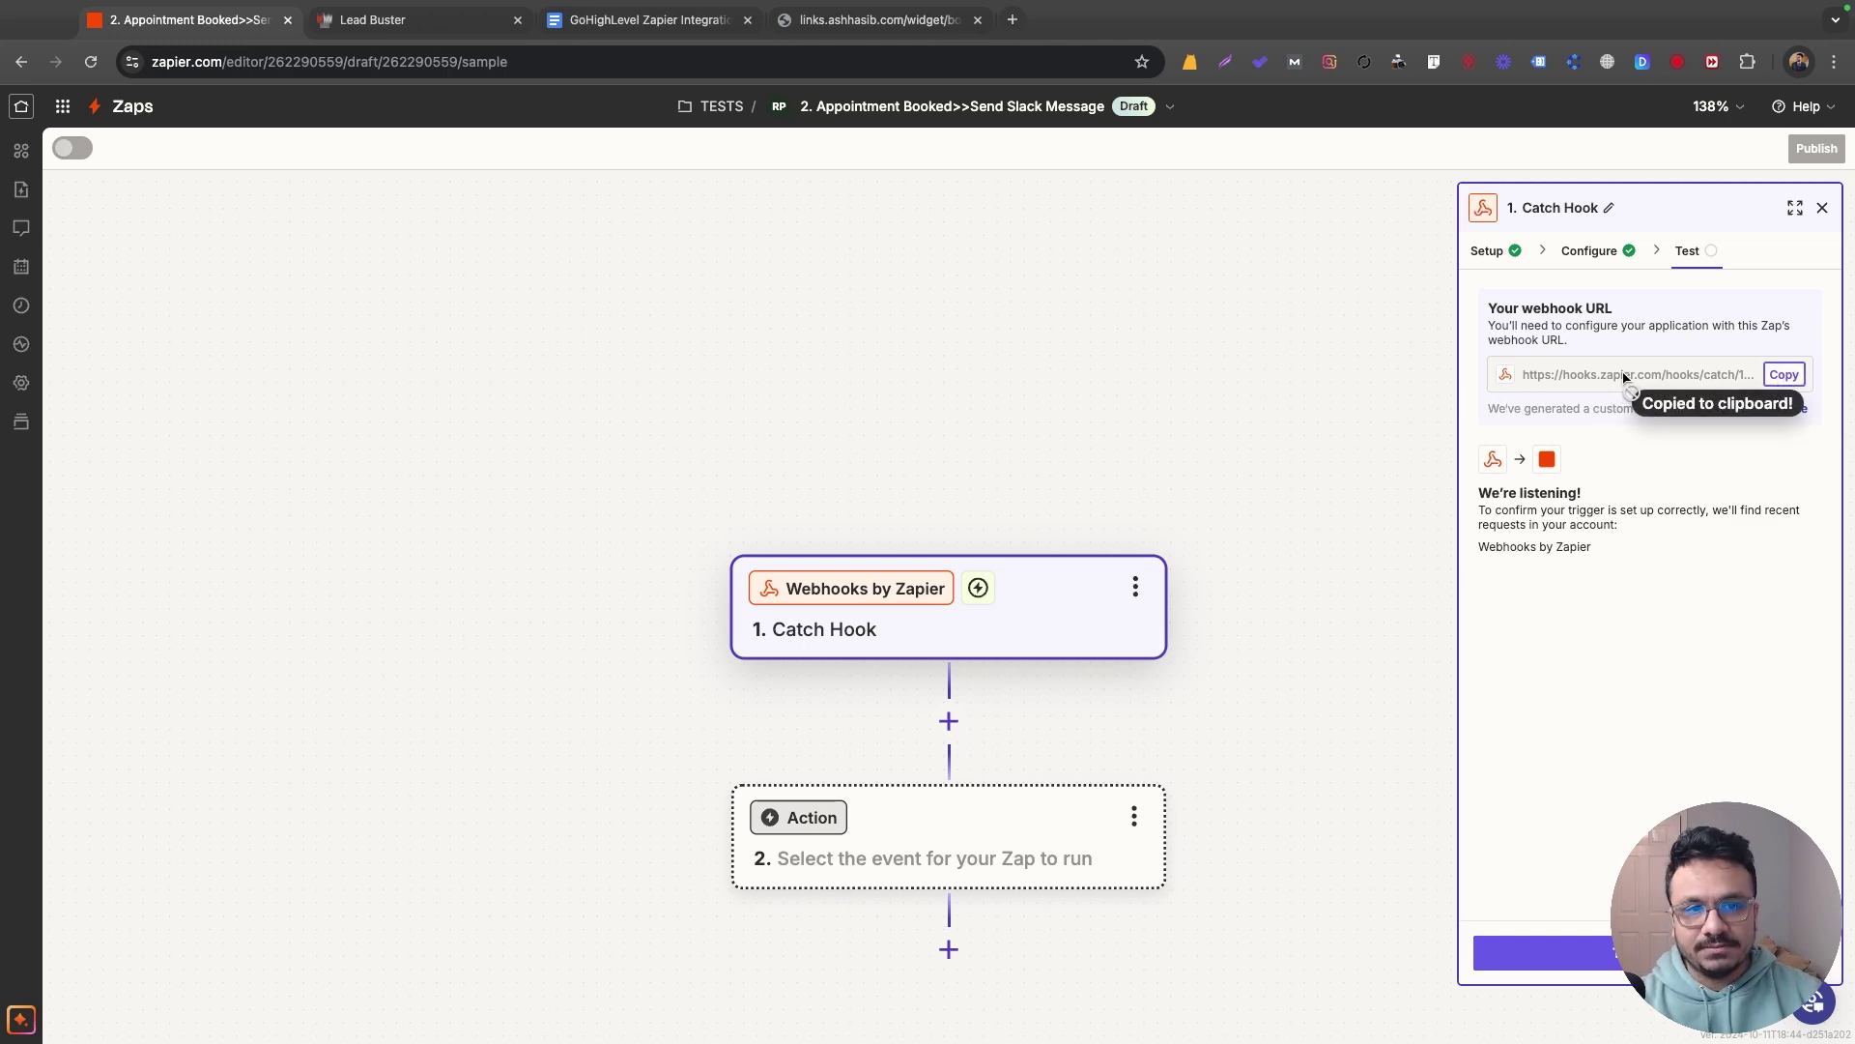
- Paste the Zapier URL into the GoHighLevel Webhook action, save it, and publish the workflow
{"action": "left_click", "coordinate": [415, 19]}
{"action": "left_click", "coordinate": [1471, 512]}
{"action": "left_click", "coordinate": [1492, 557]}
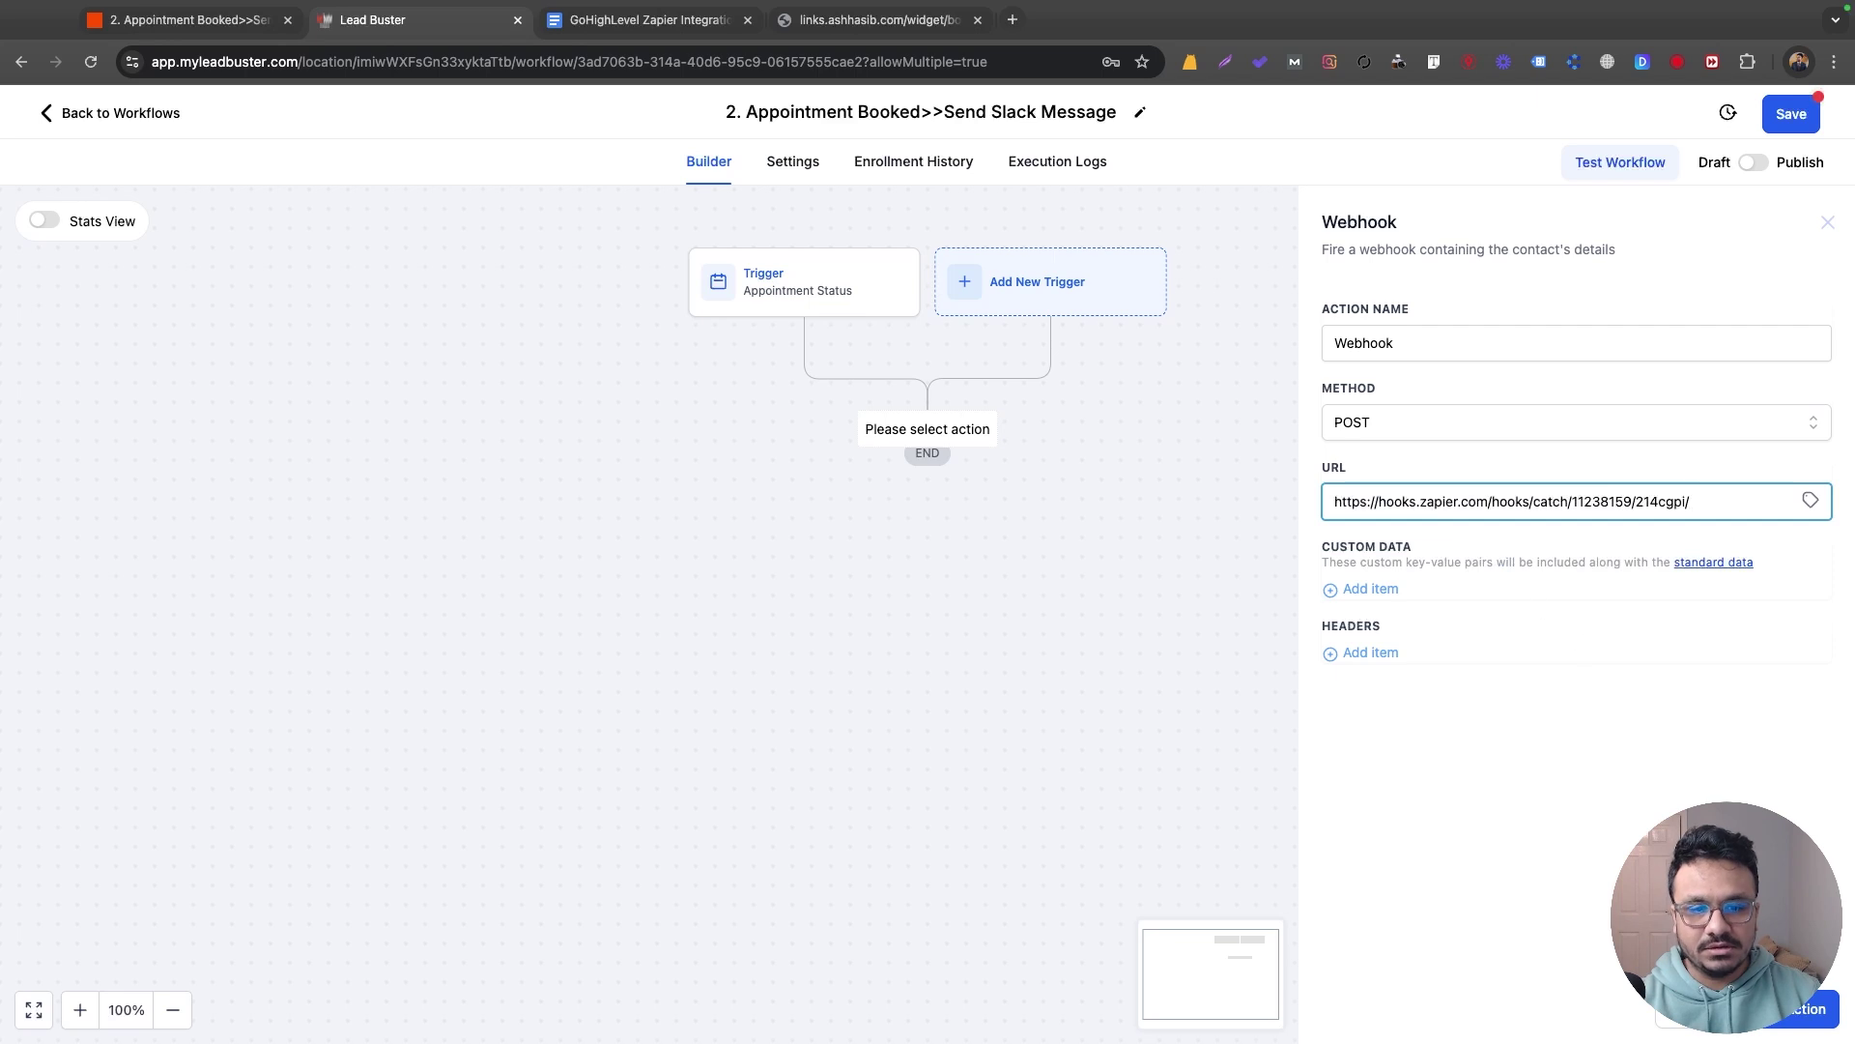
{"action": "left_click", "coordinate": [1798, 1008]}
{"action": "left_click", "coordinate": [1754, 163]}
{"action": "left_click", "coordinate": [1790, 121]}
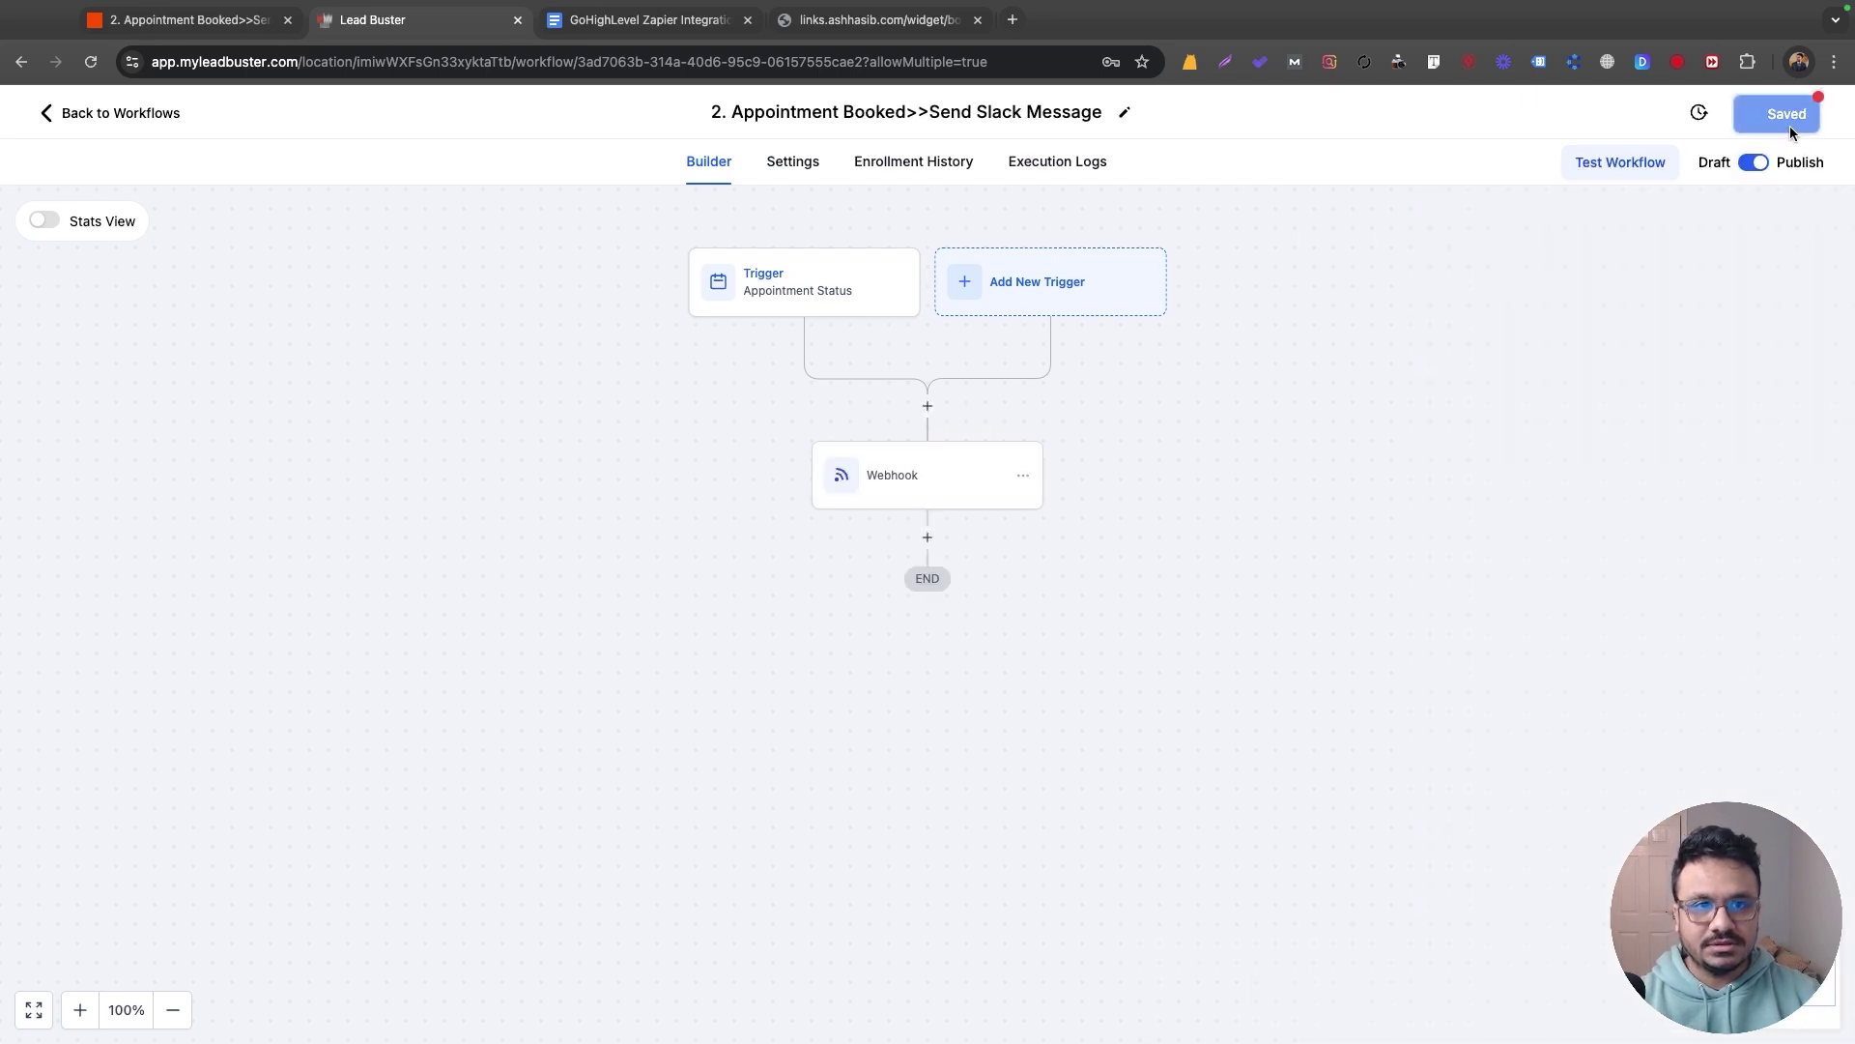
- Check Zapier's Catch Hook test is listening, then bring up the Book A Call With Me page
{"action": "left_click", "coordinate": [162, 24]}
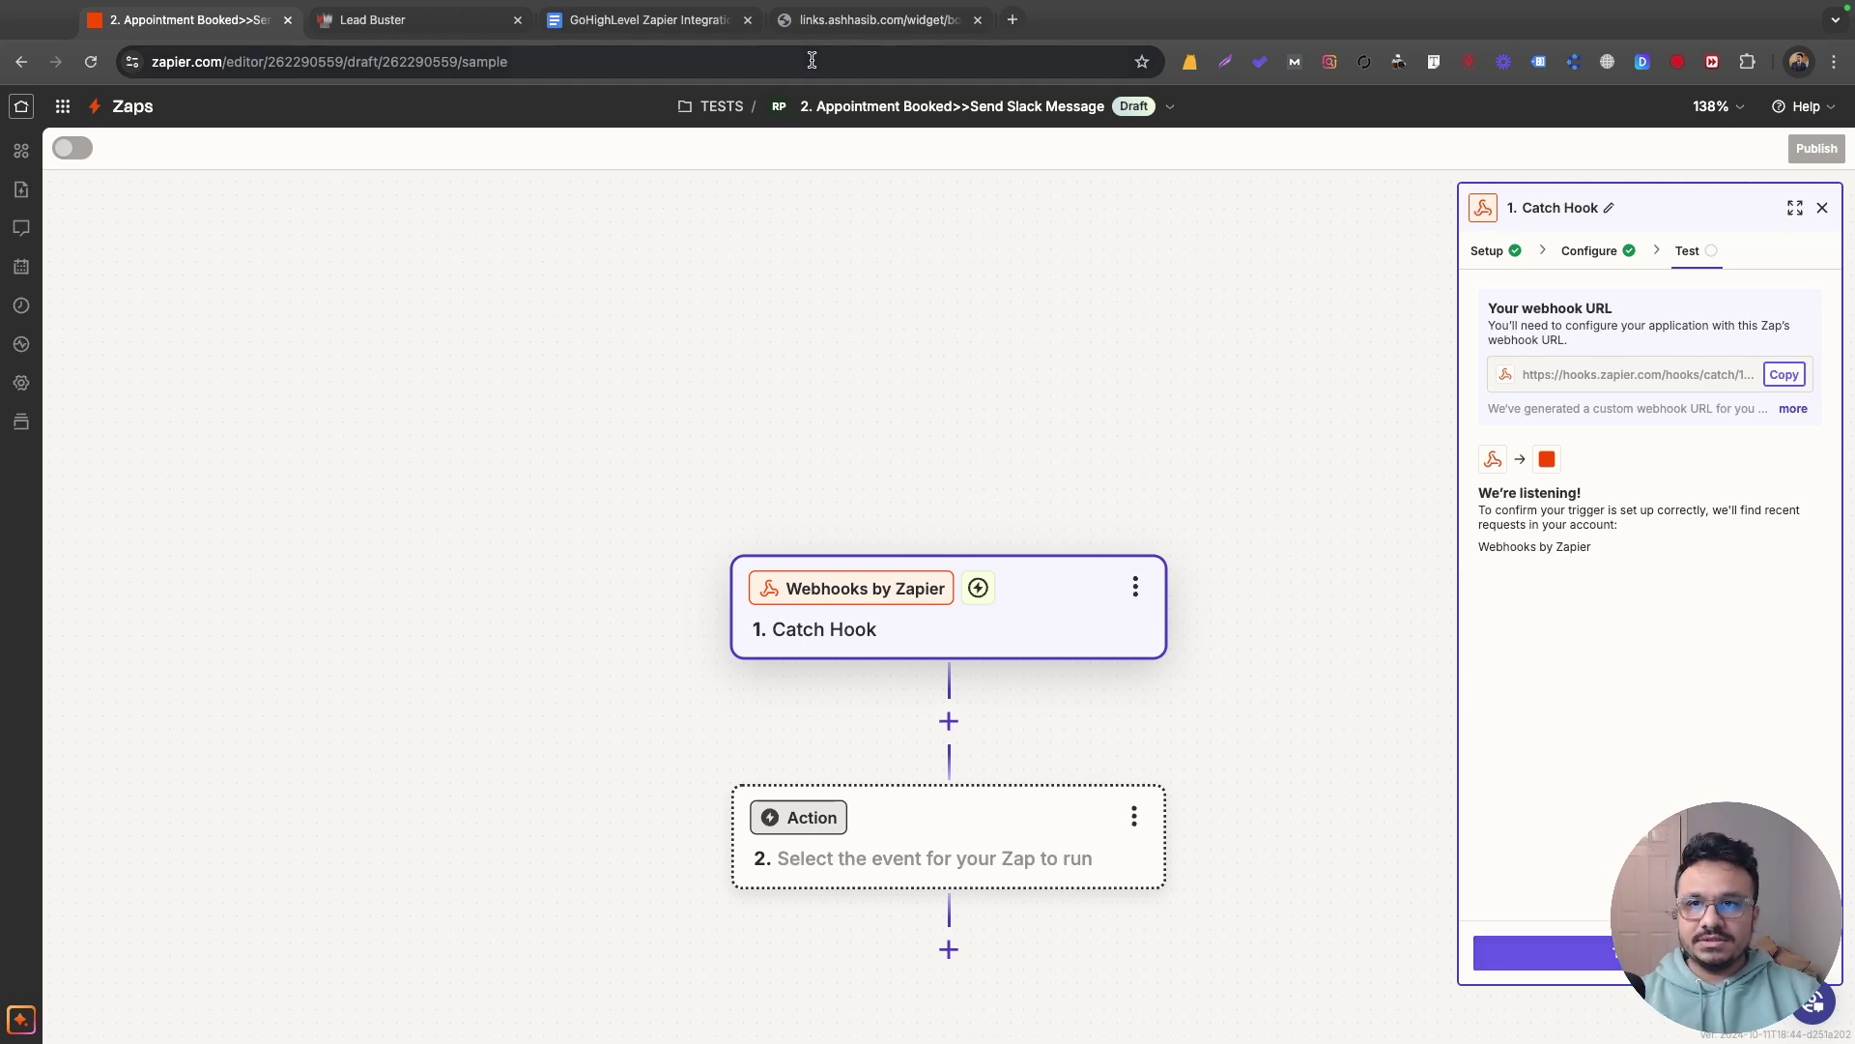
{"action": "left_click", "coordinate": [823, 24]}
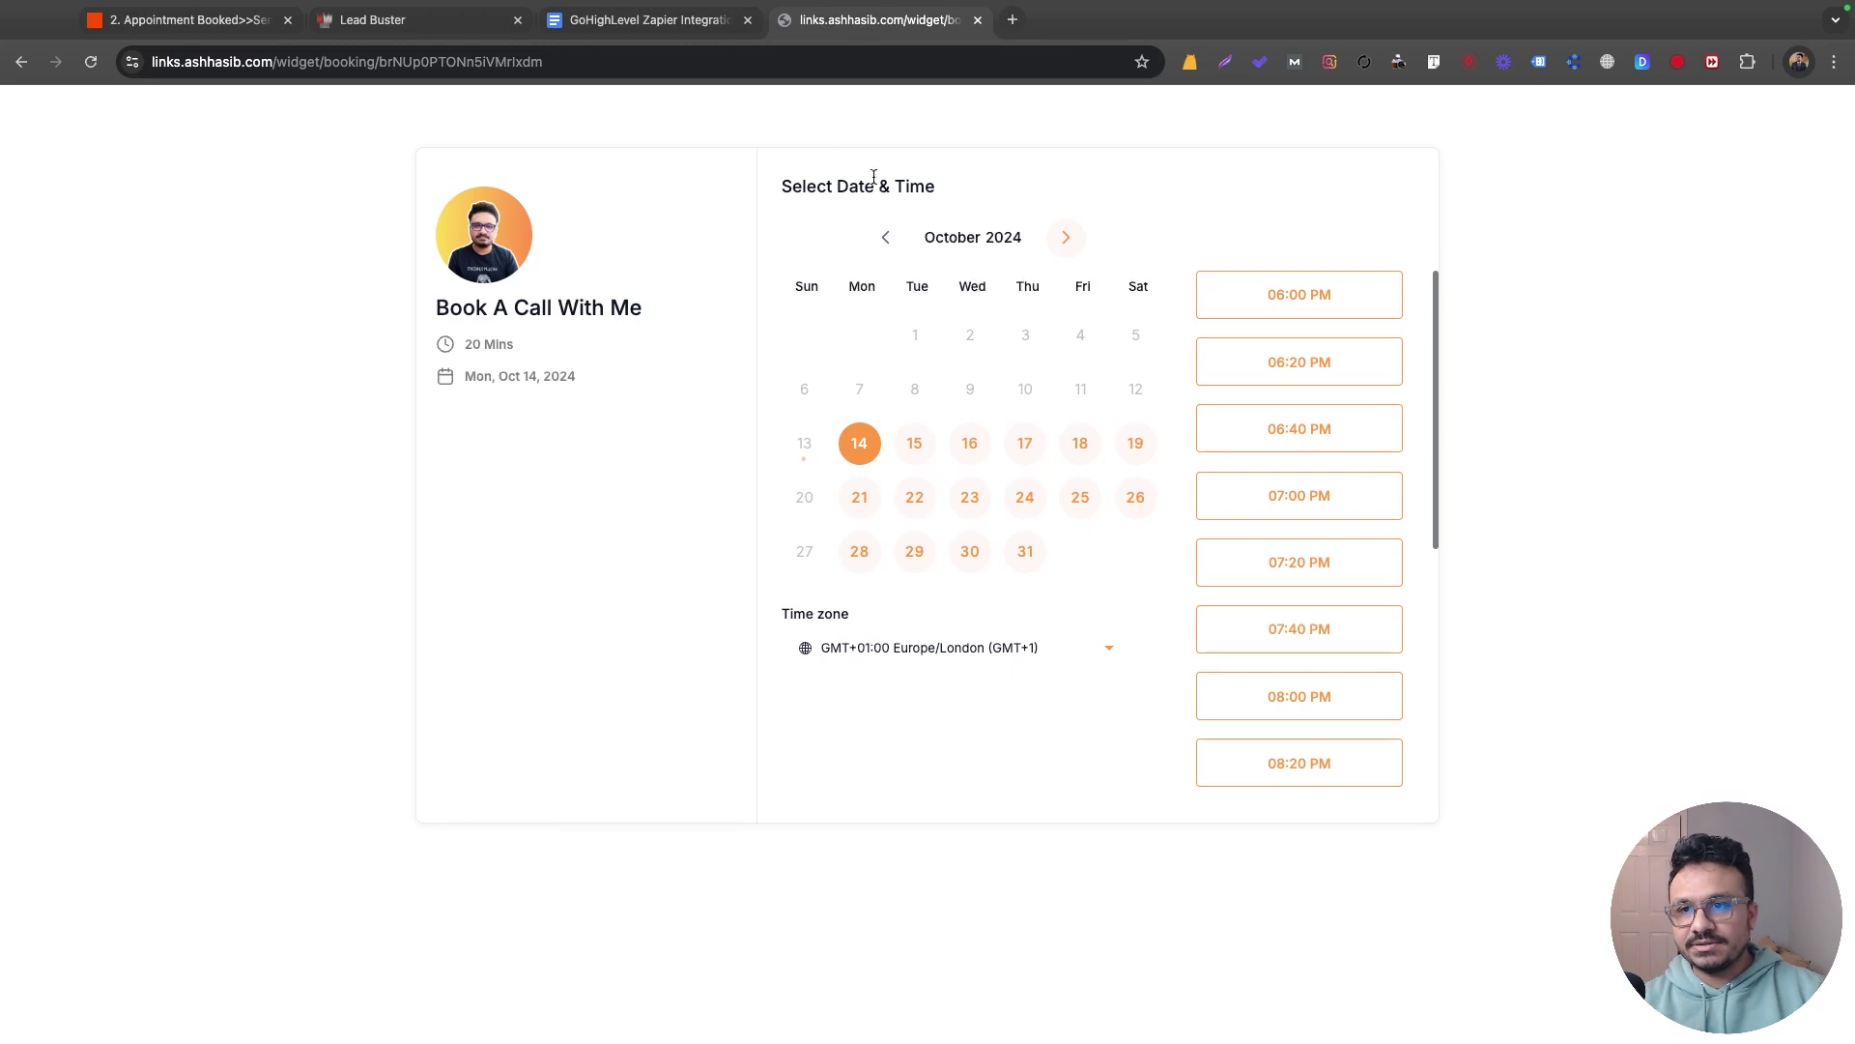
- Book the 06:00 PM slot on Mon, Oct 14, 2024 with the consent box ticked
{"action": "left_click", "coordinate": [1338, 294]}
{"action": "left_click", "coordinate": [1377, 295]}
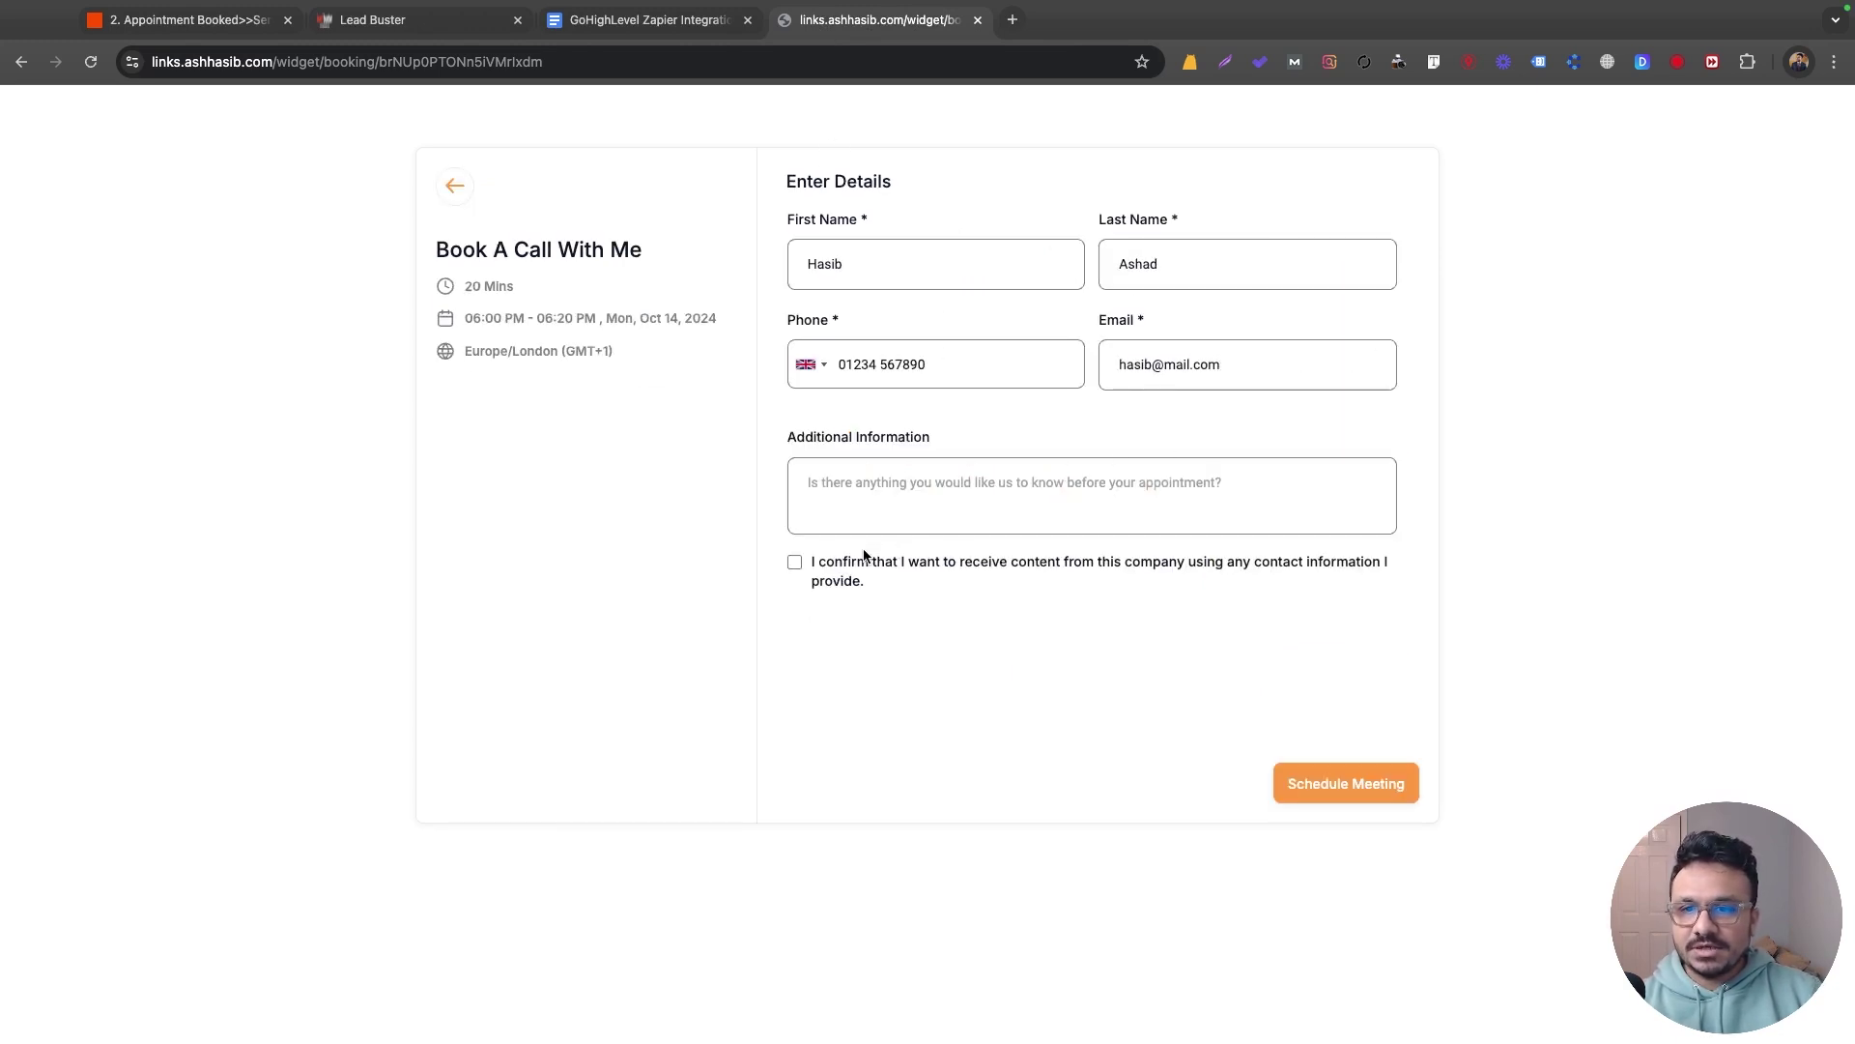
{"action": "left_click", "coordinate": [796, 564]}
{"action": "left_click", "coordinate": [1322, 783]}
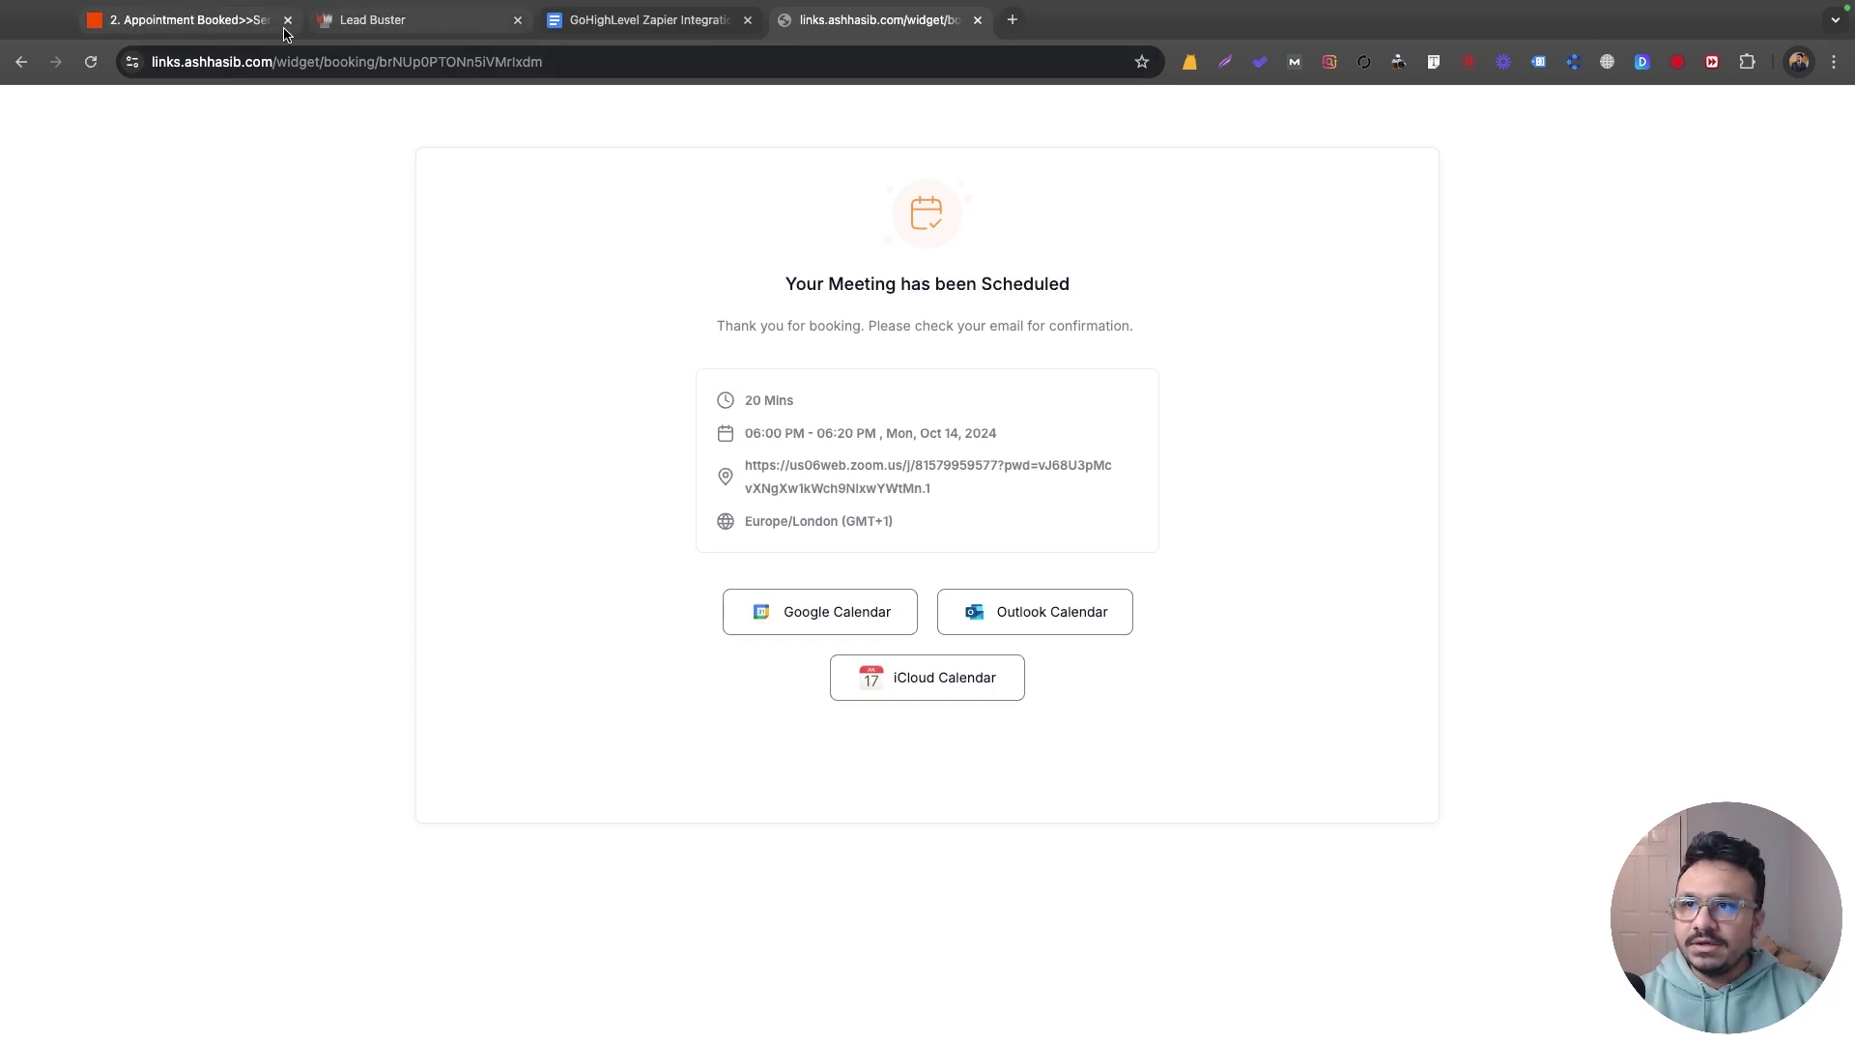
{"action": "left_click", "coordinate": [184, 19]}
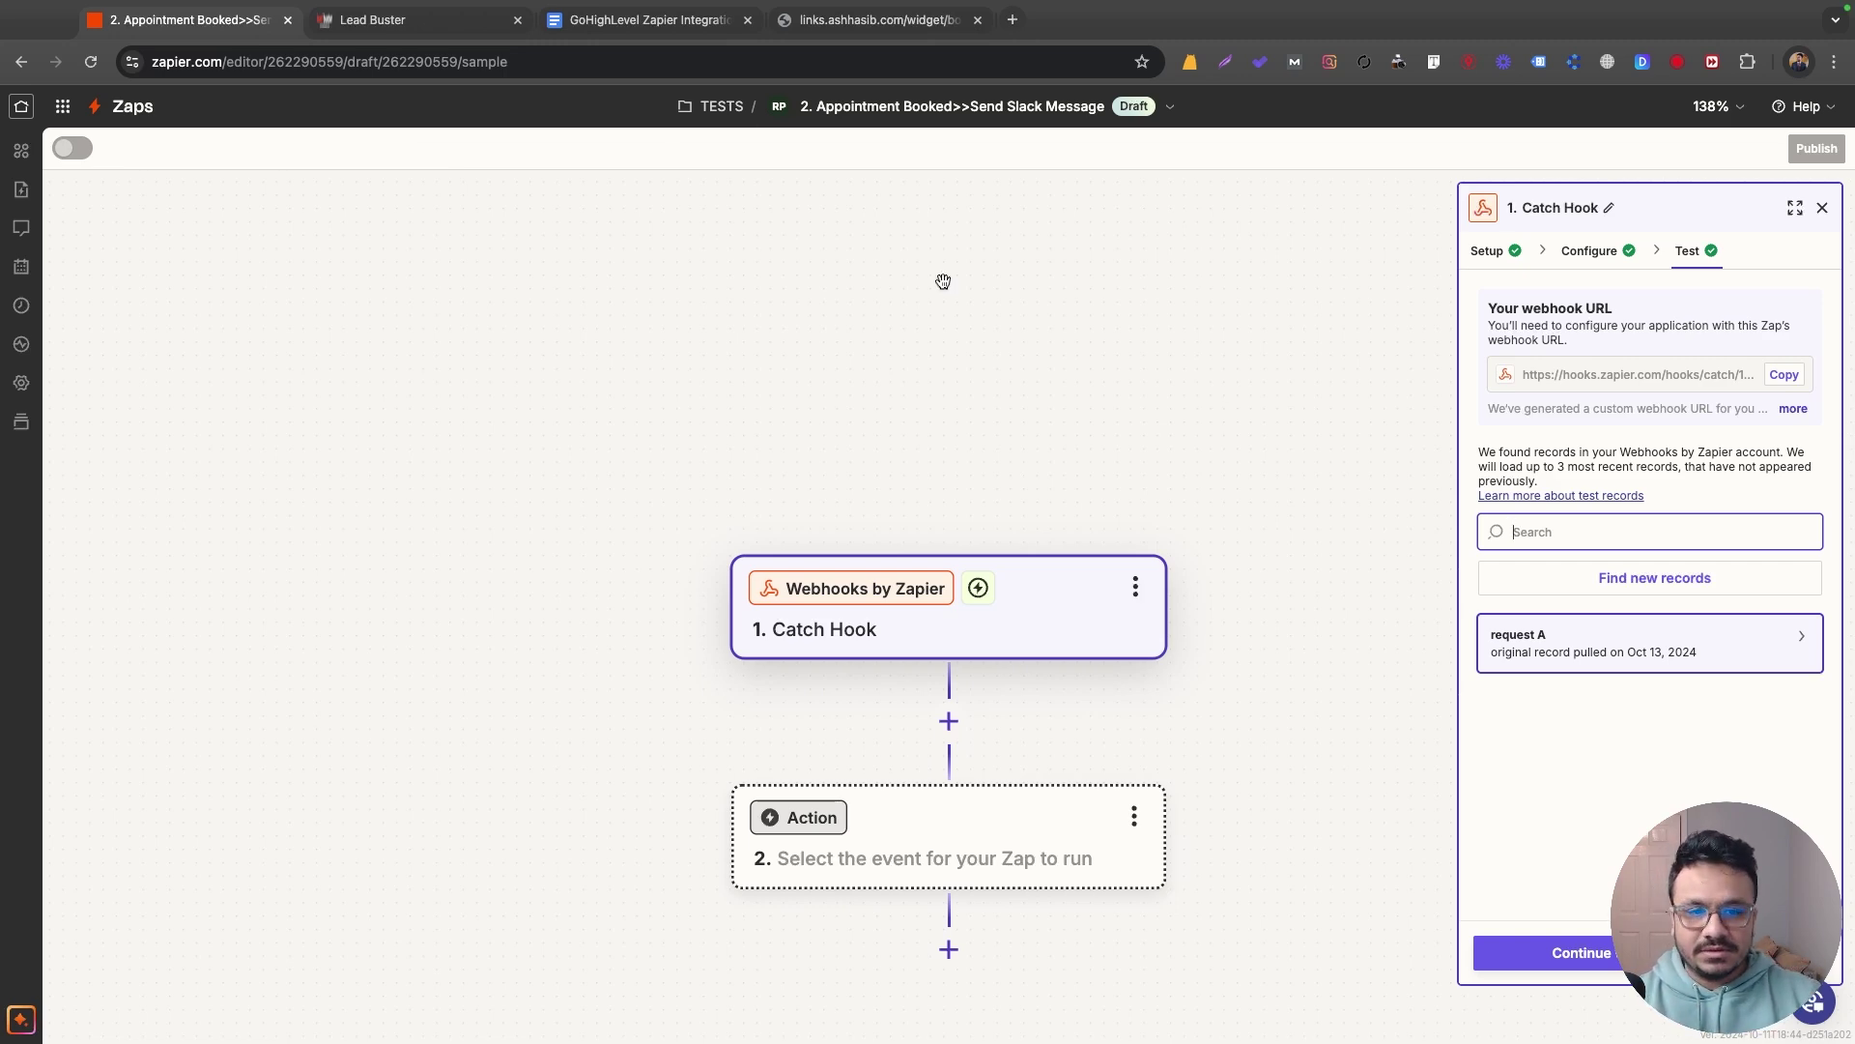
- Inspect request A's booking fields and step through the Catch Hook's Configure and Test screens
{"action": "left_click", "coordinate": [1802, 638]}
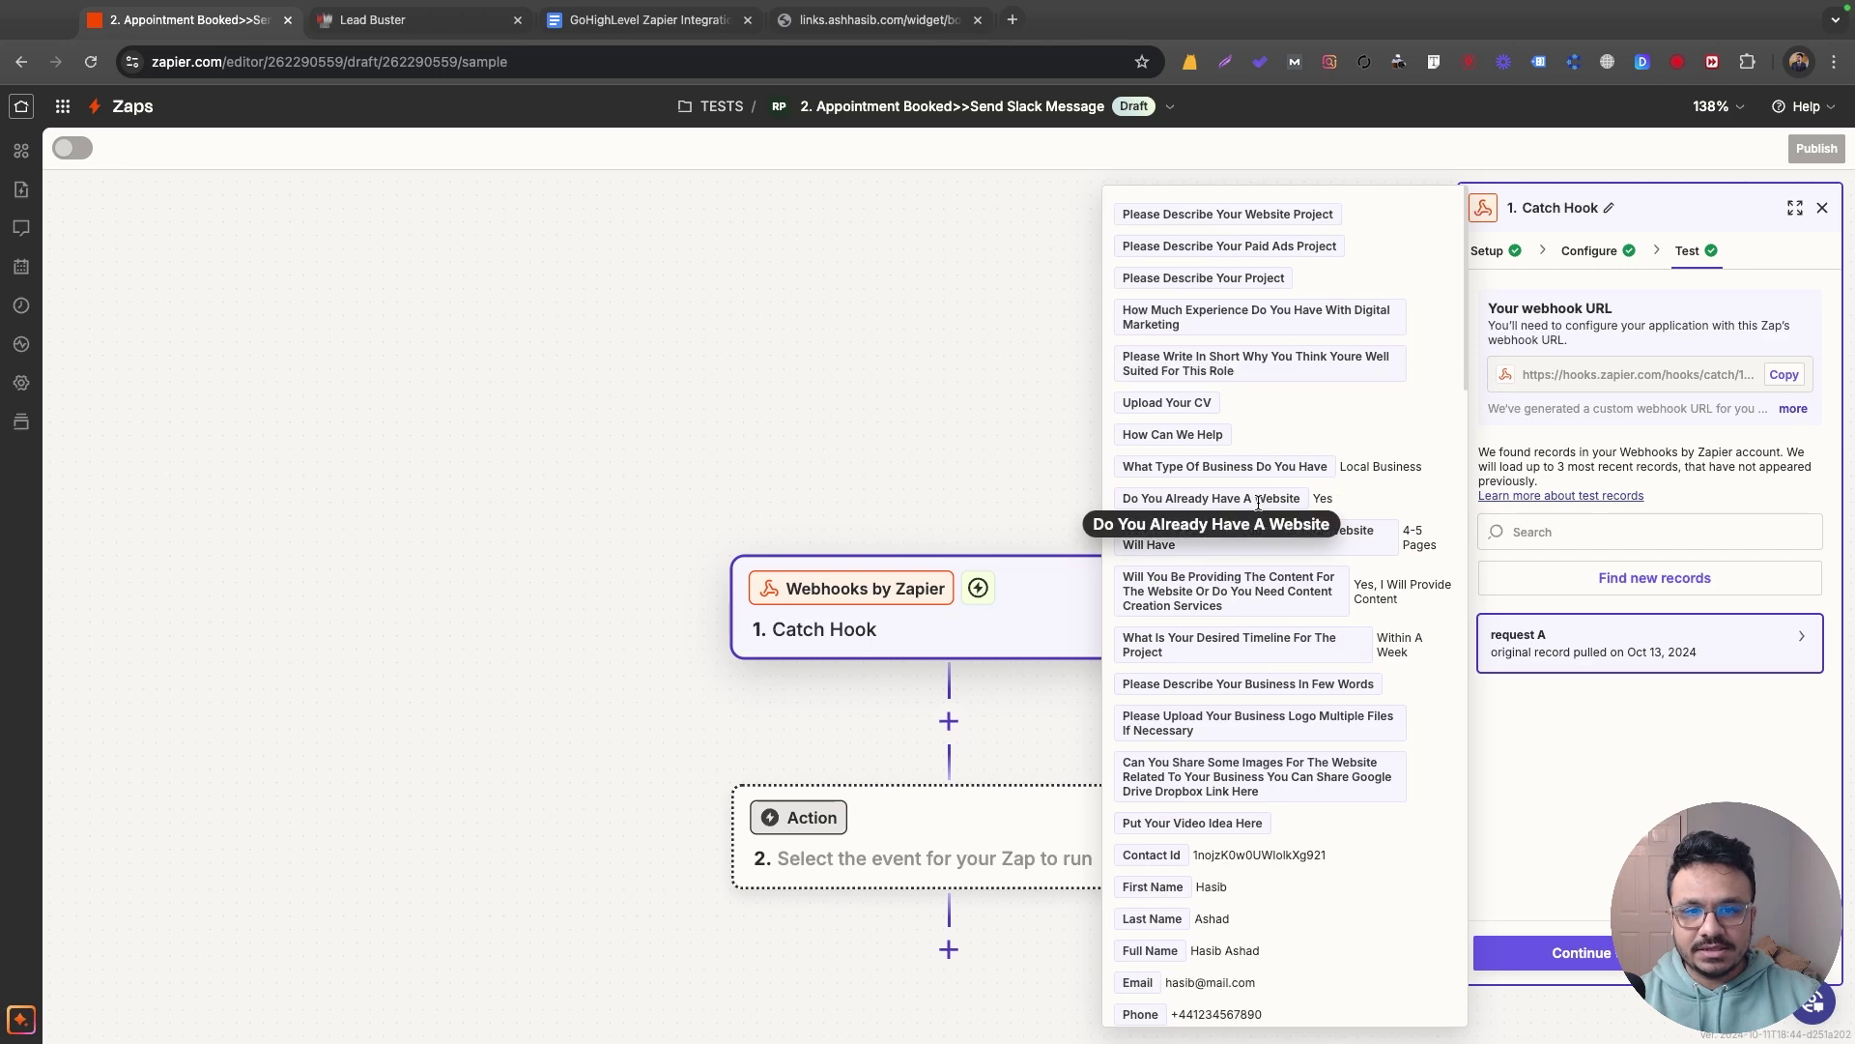
{"action": "scroll", "coordinate": [1258, 670], "scroll_direction": "down", "scroll_amount": 10}
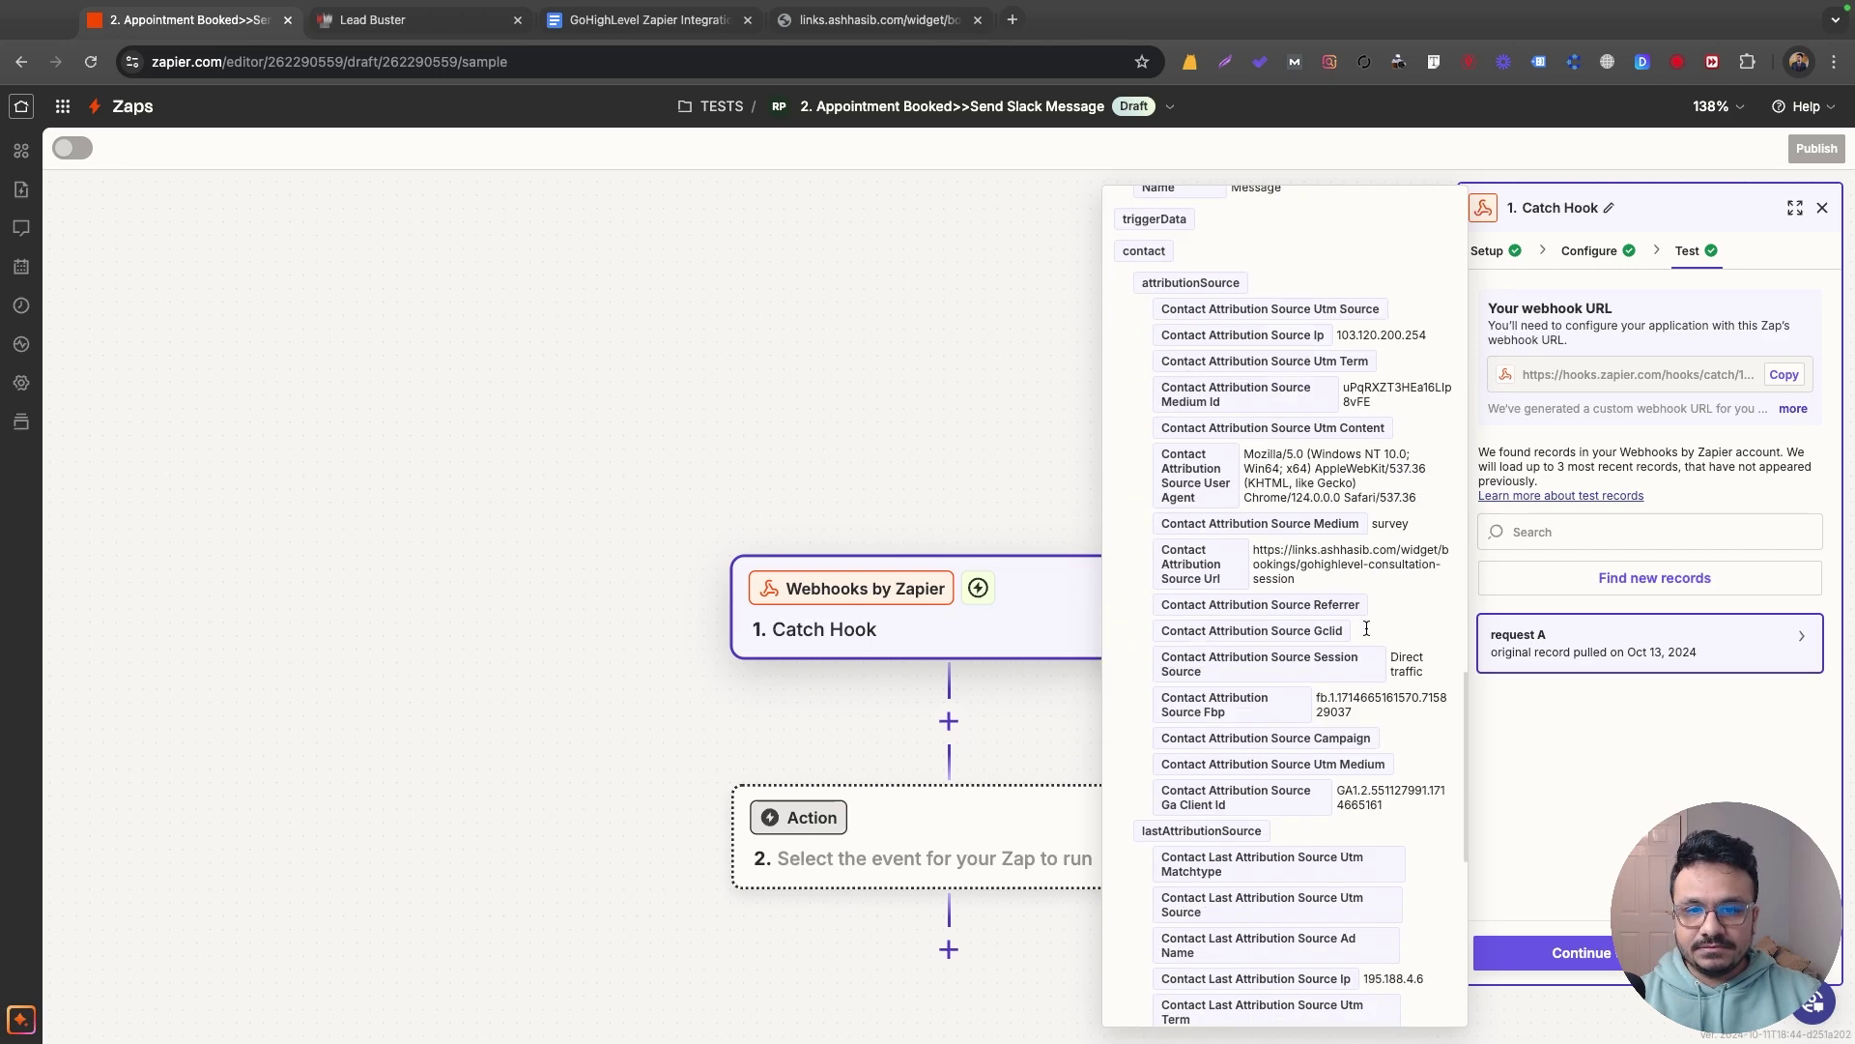
{"action": "left_click", "coordinate": [1546, 952]}
{"action": "left_click", "coordinate": [1546, 952]}
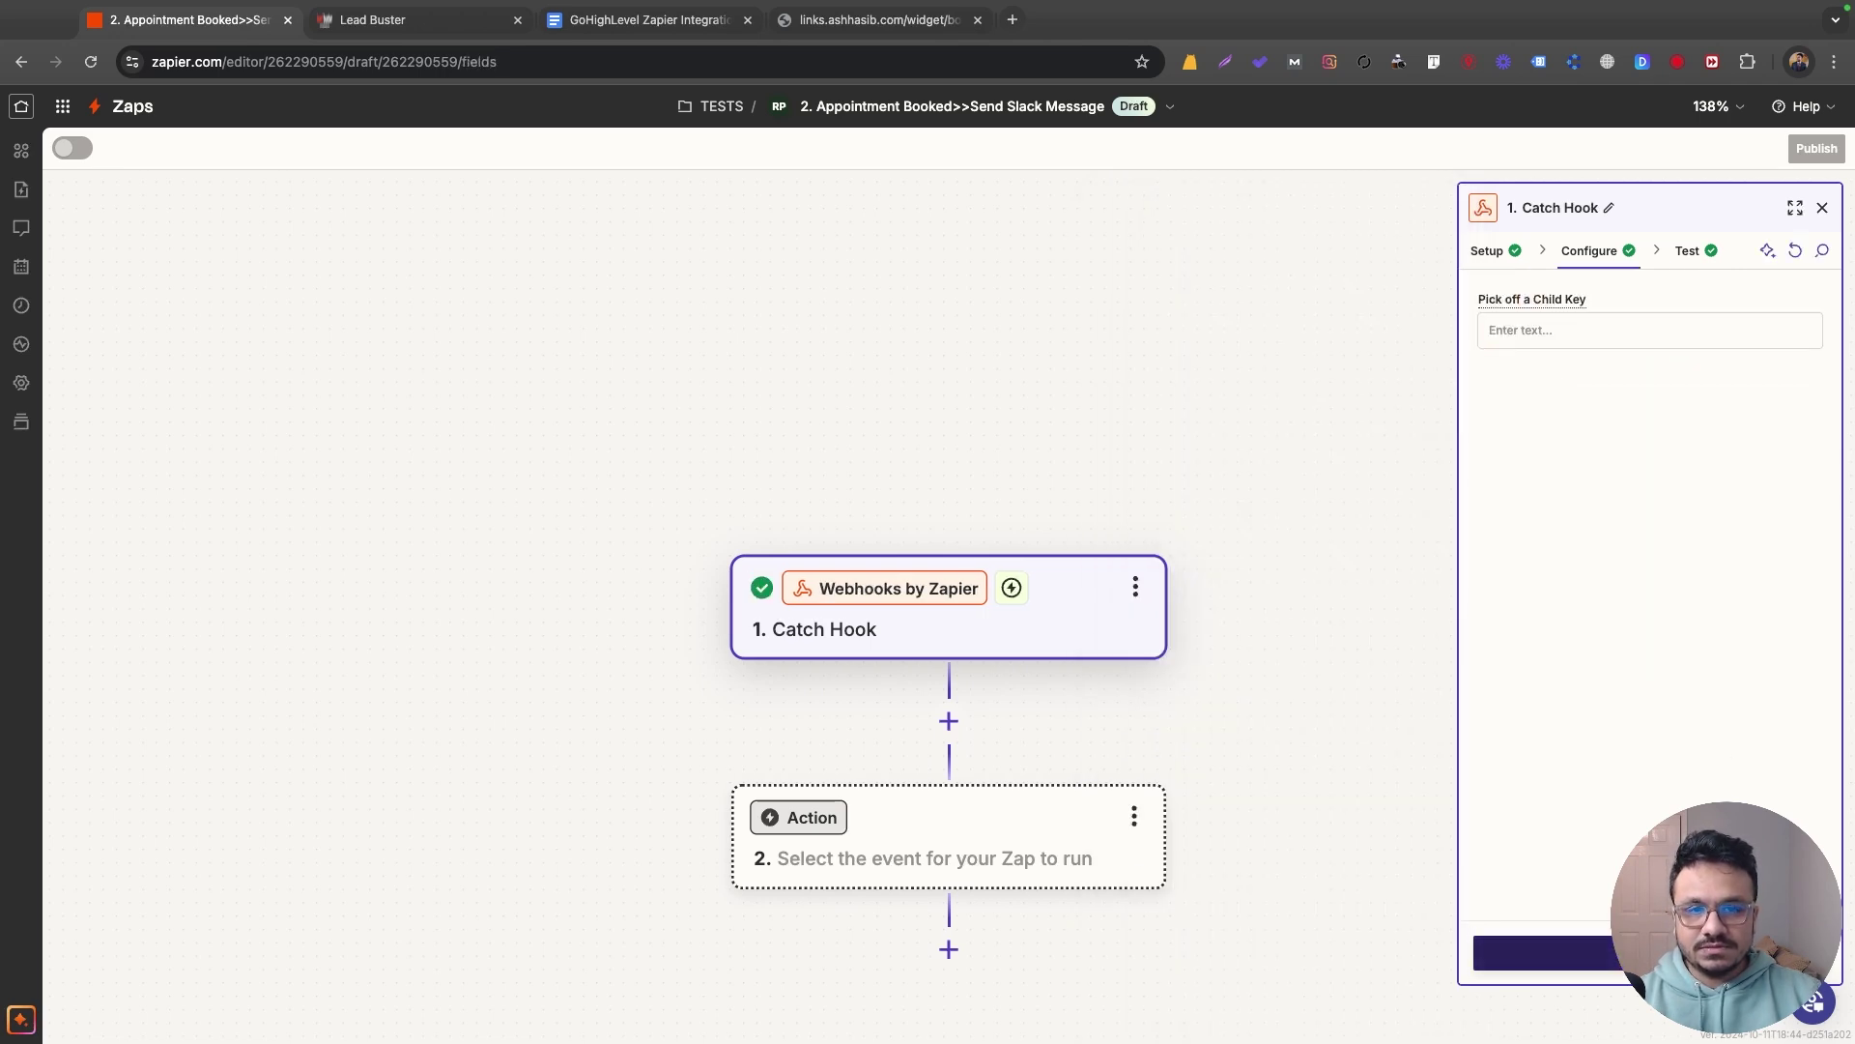
{"action": "left_click", "coordinate": [1546, 952]}
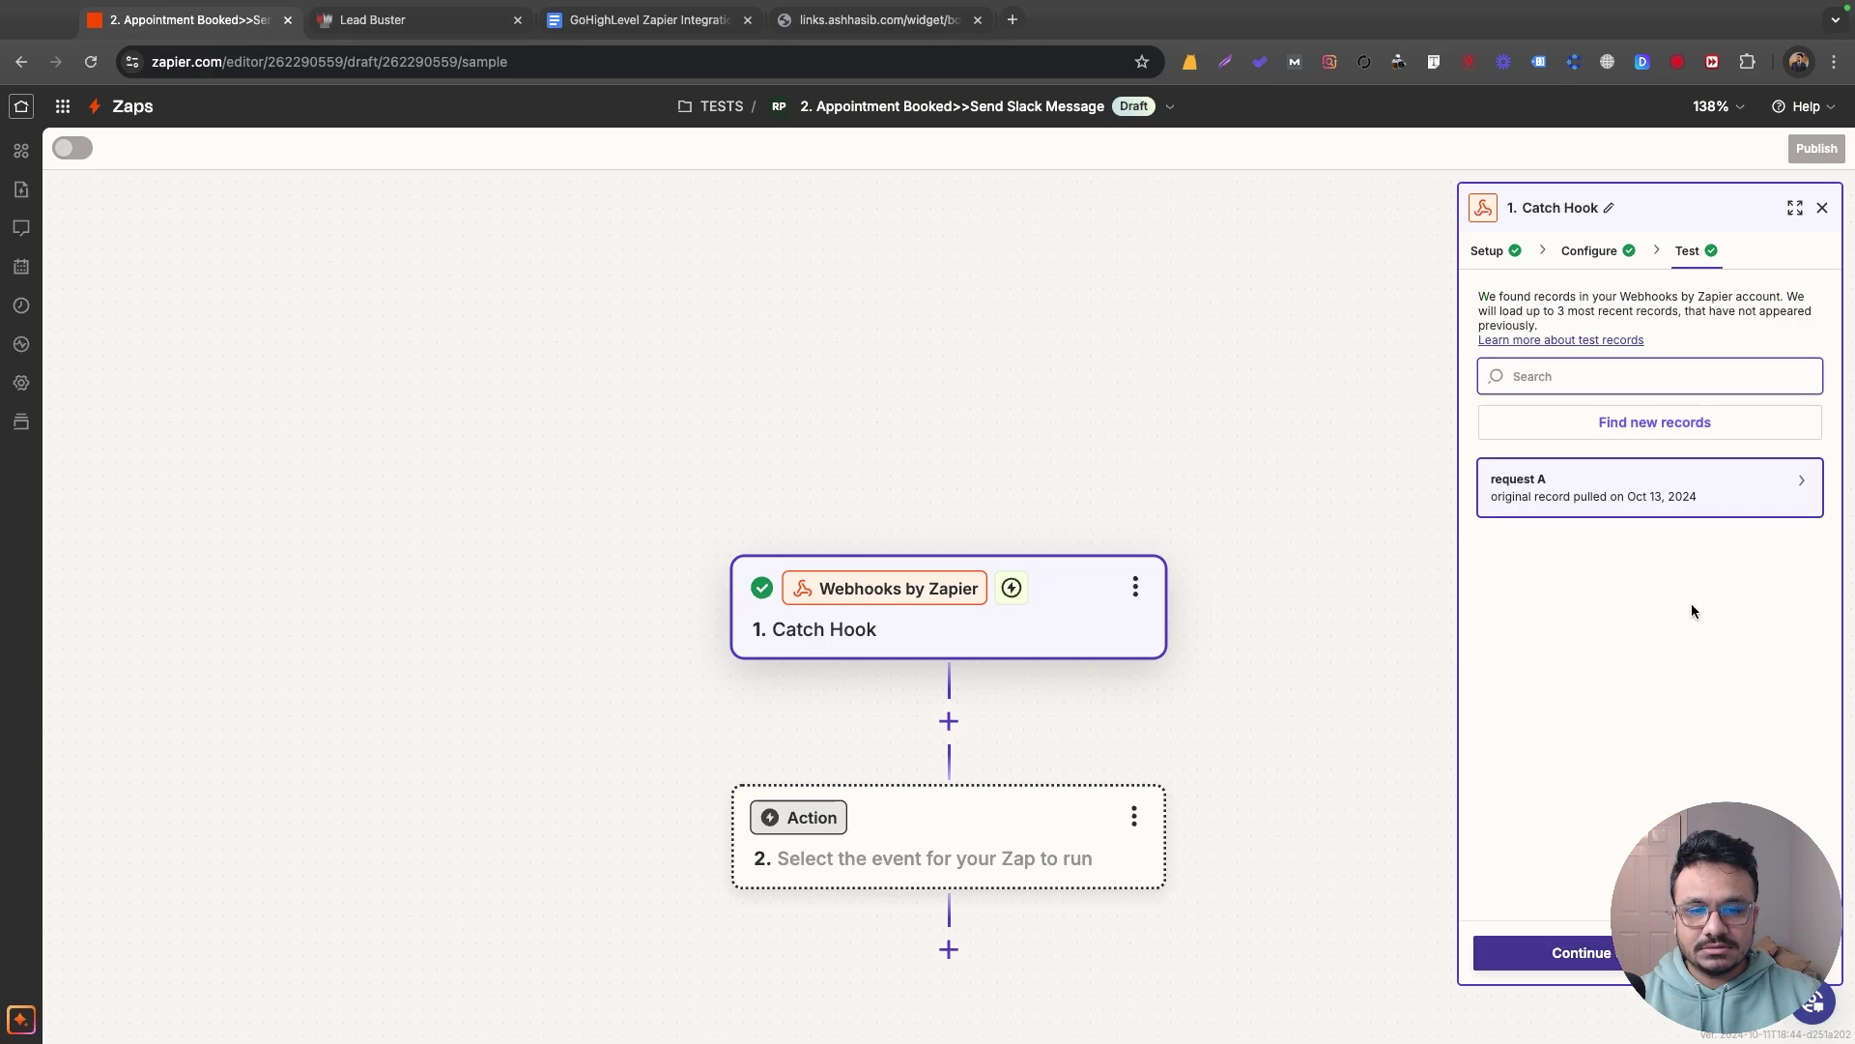
- Add Slack as step 2 with the Send Channel Message action event
{"action": "left_click", "coordinate": [1576, 952]}
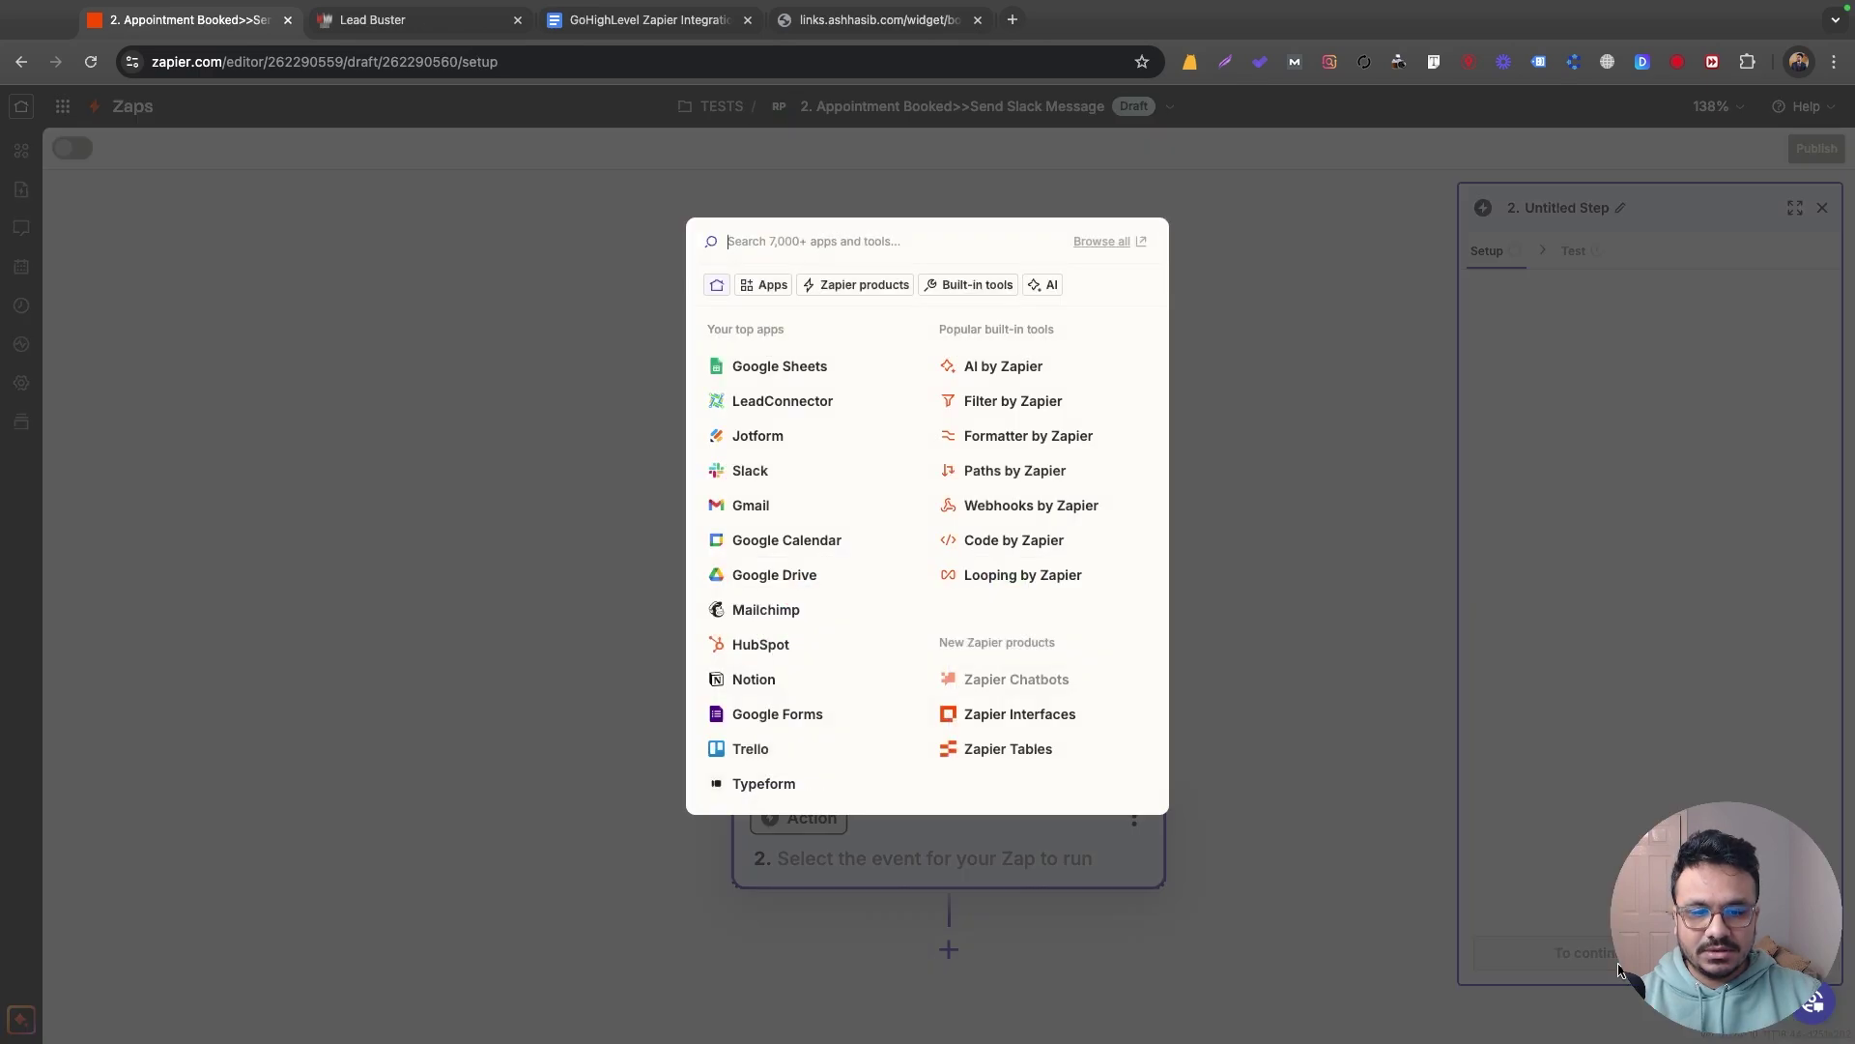
{"action": "type", "text": "sl"}
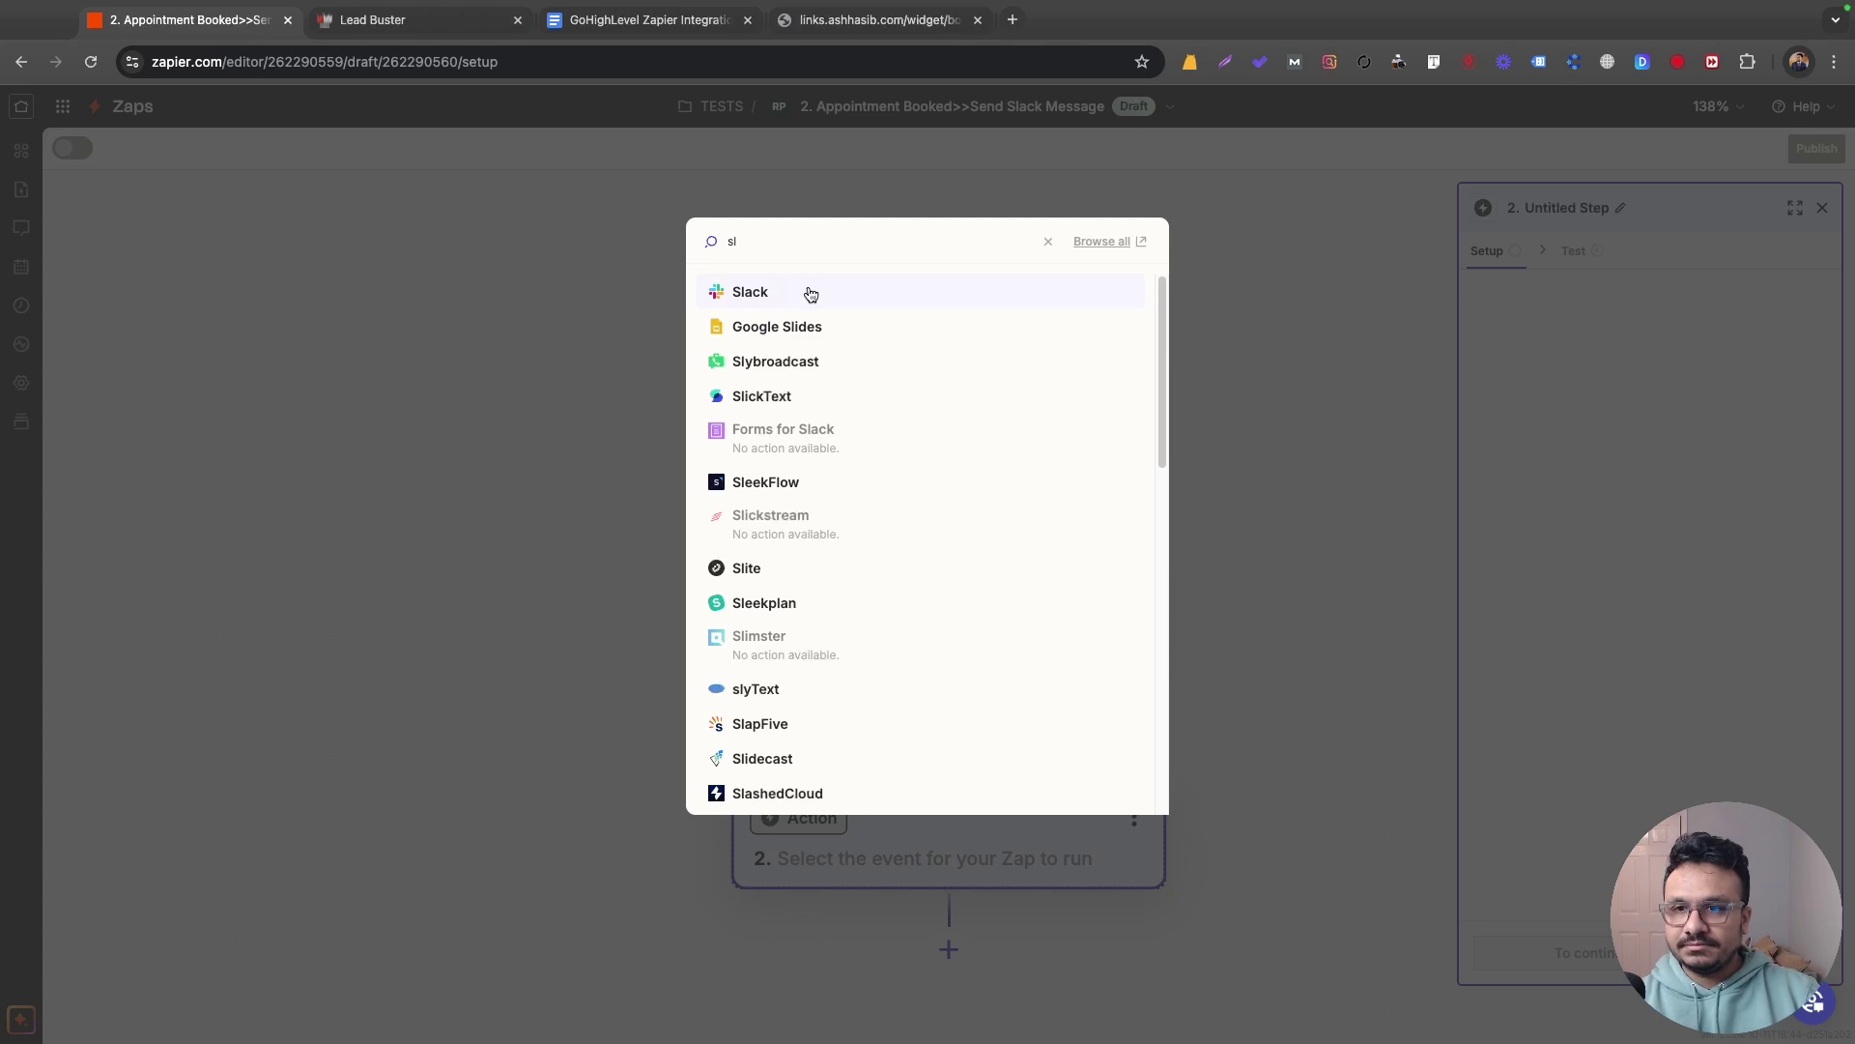
{"action": "left_click", "coordinate": [810, 294]}
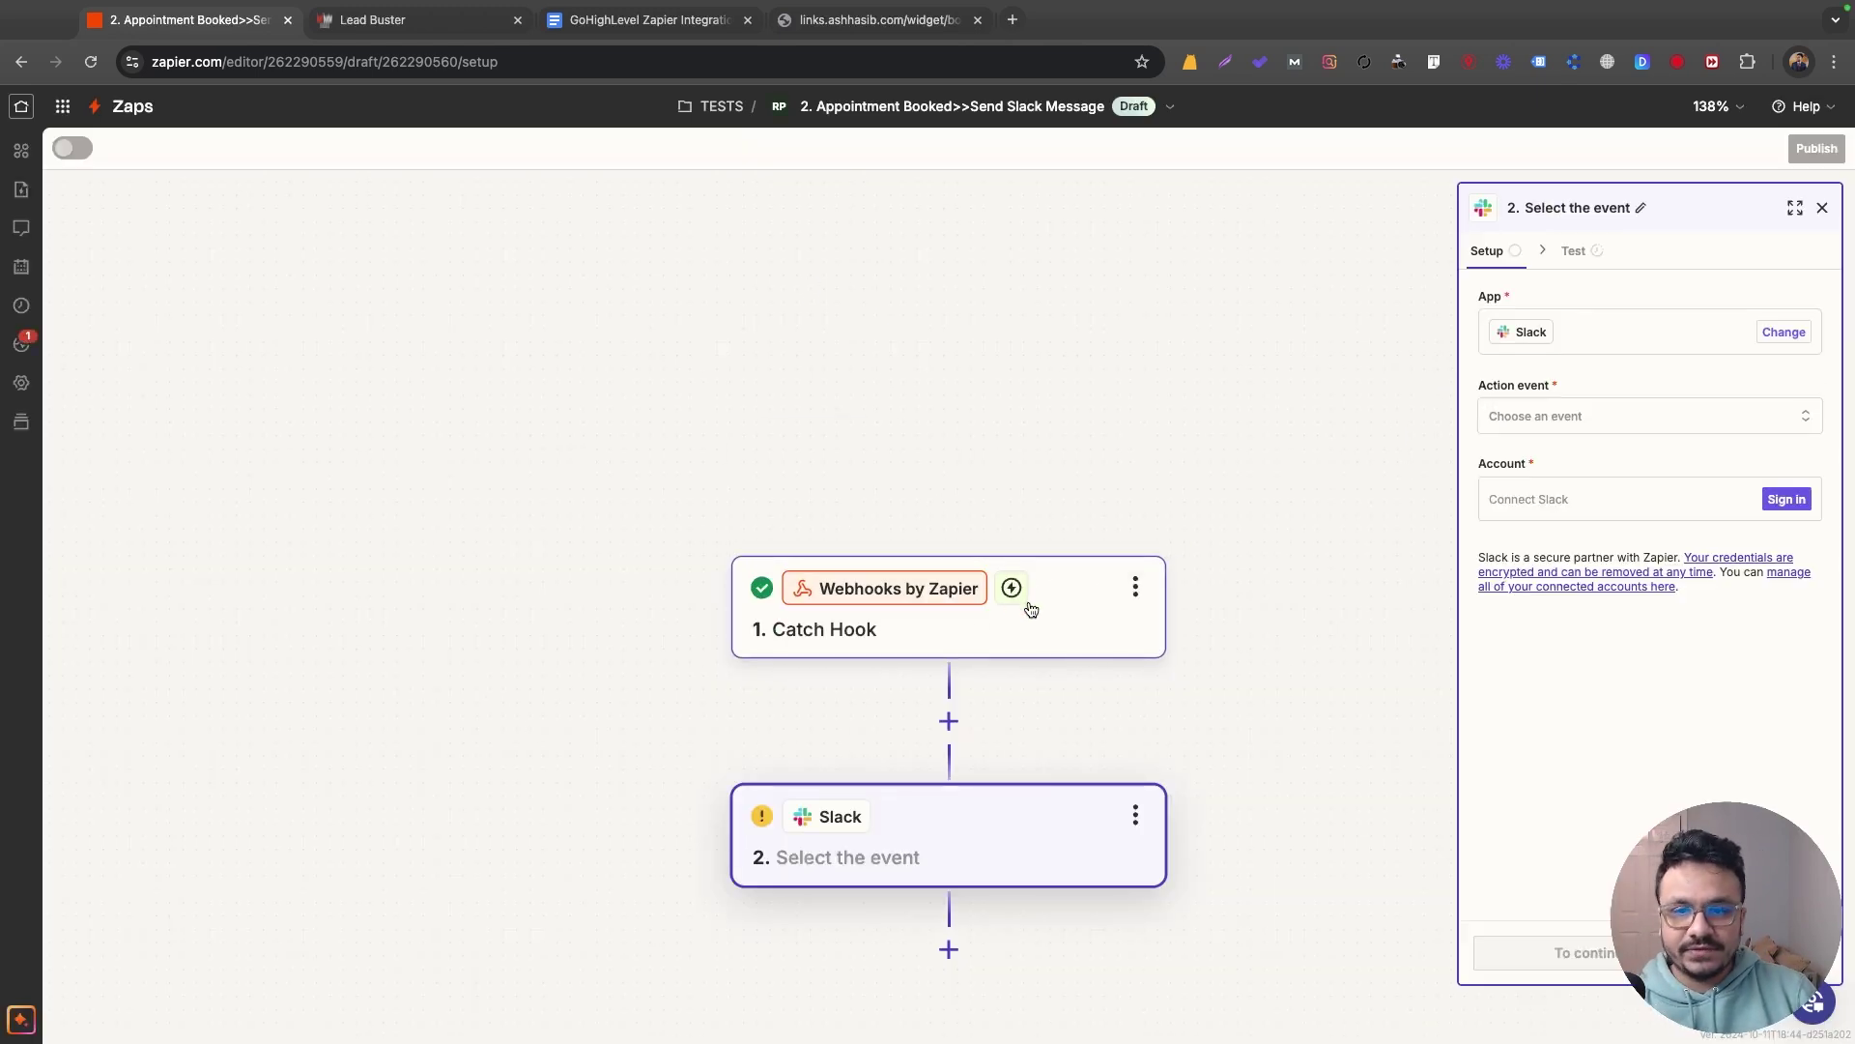
{"action": "left_click", "coordinate": [1692, 415]}
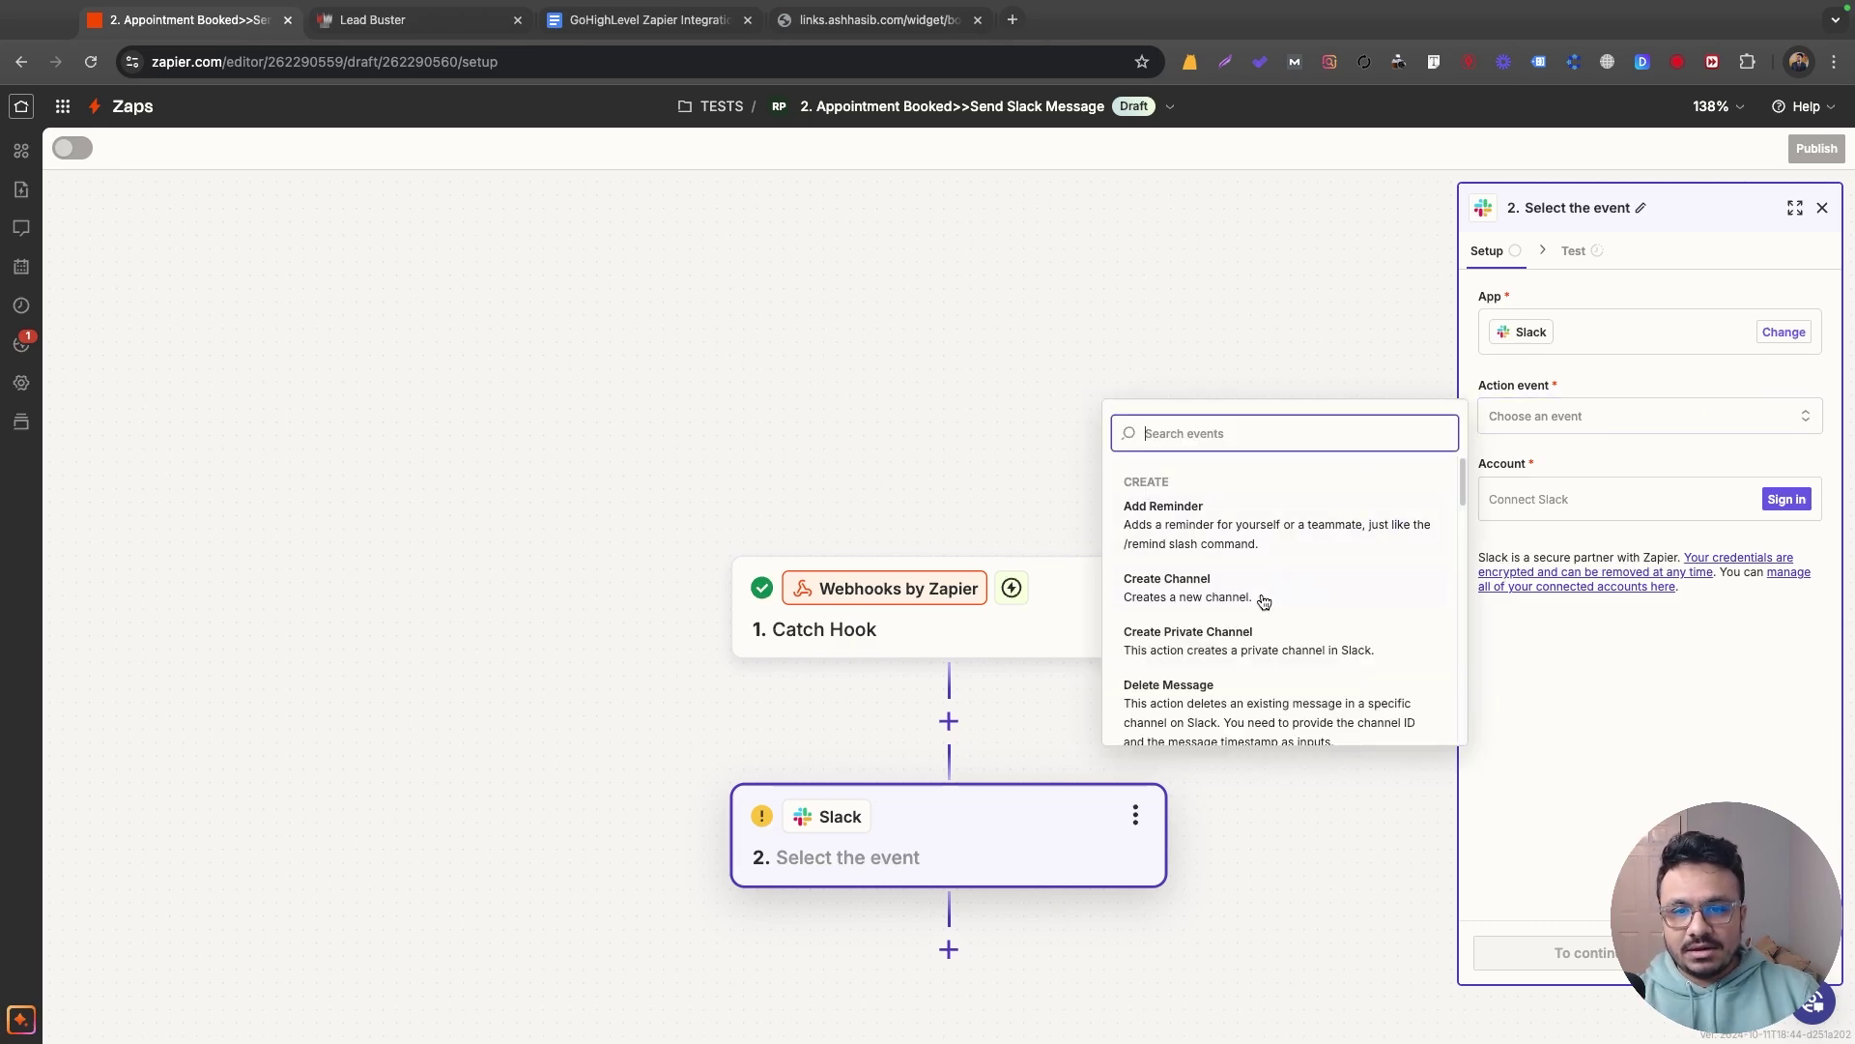
{"action": "scroll", "coordinate": [1257, 594], "scroll_direction": "down", "scroll_amount": 3}
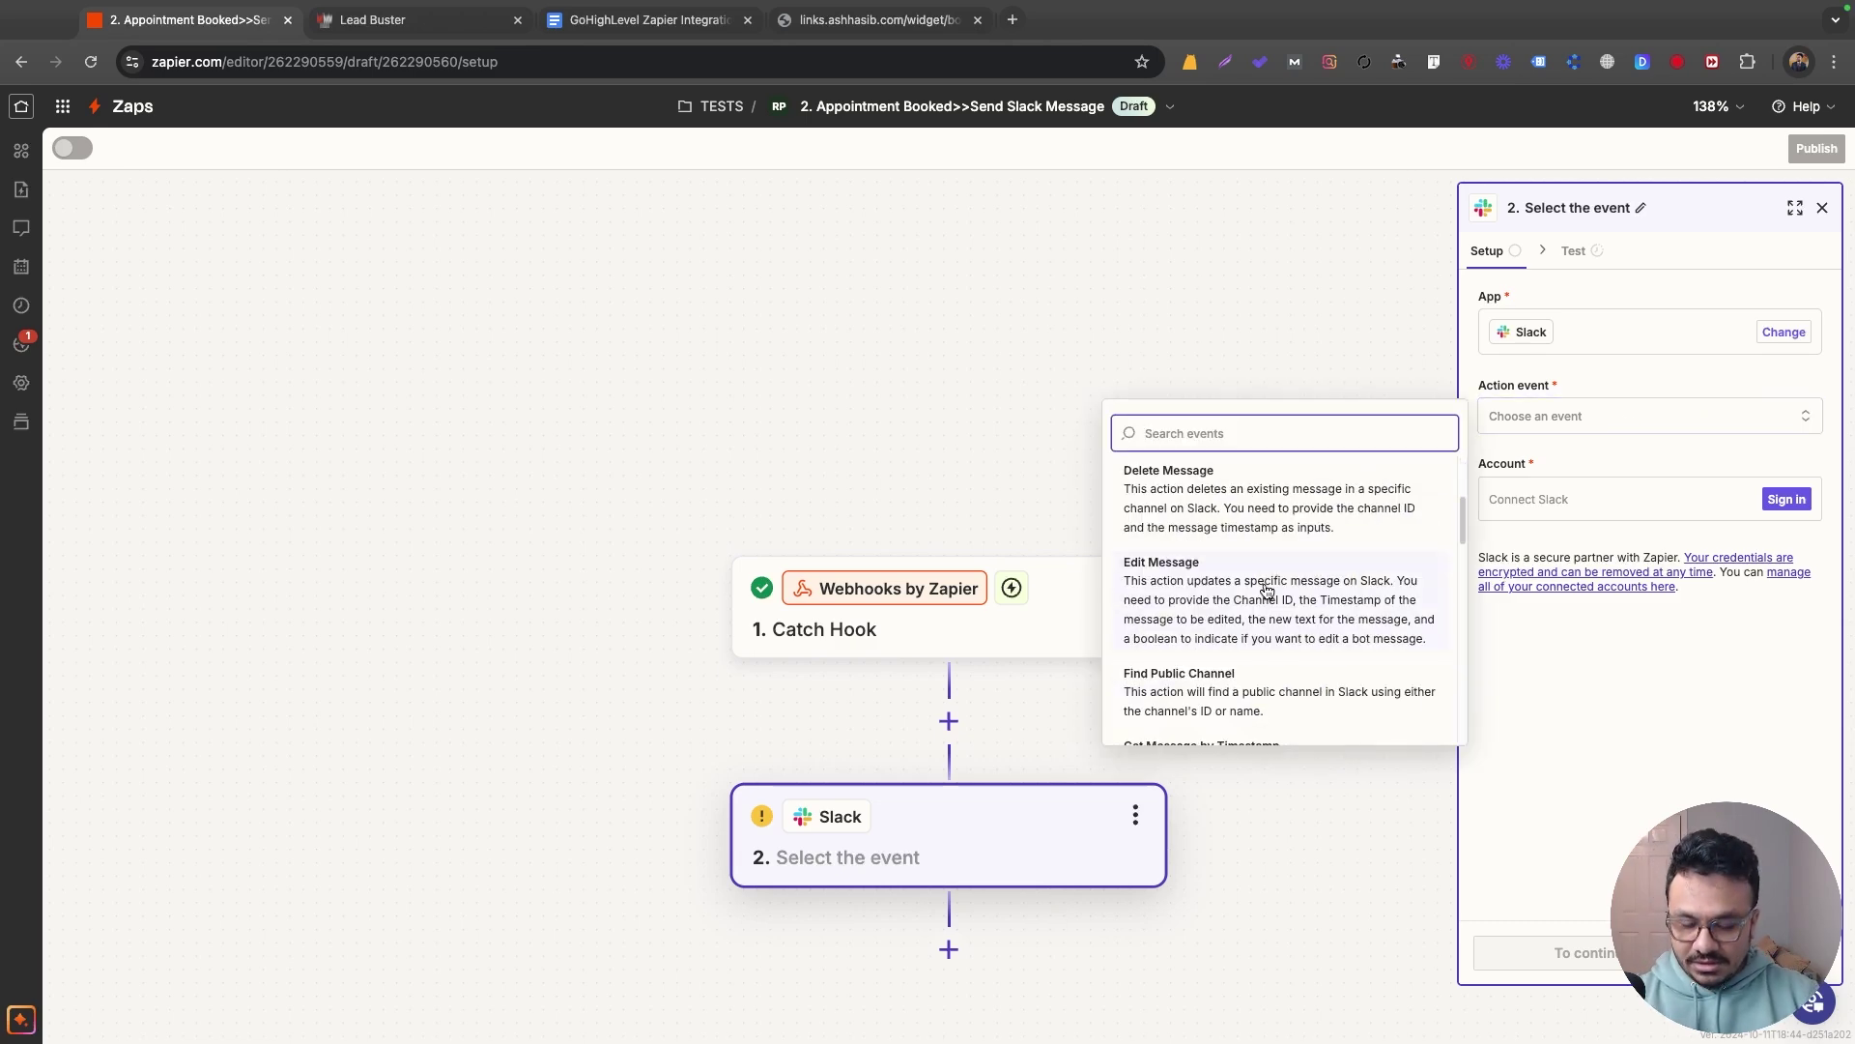
{"action": "type", "text": "cha"}
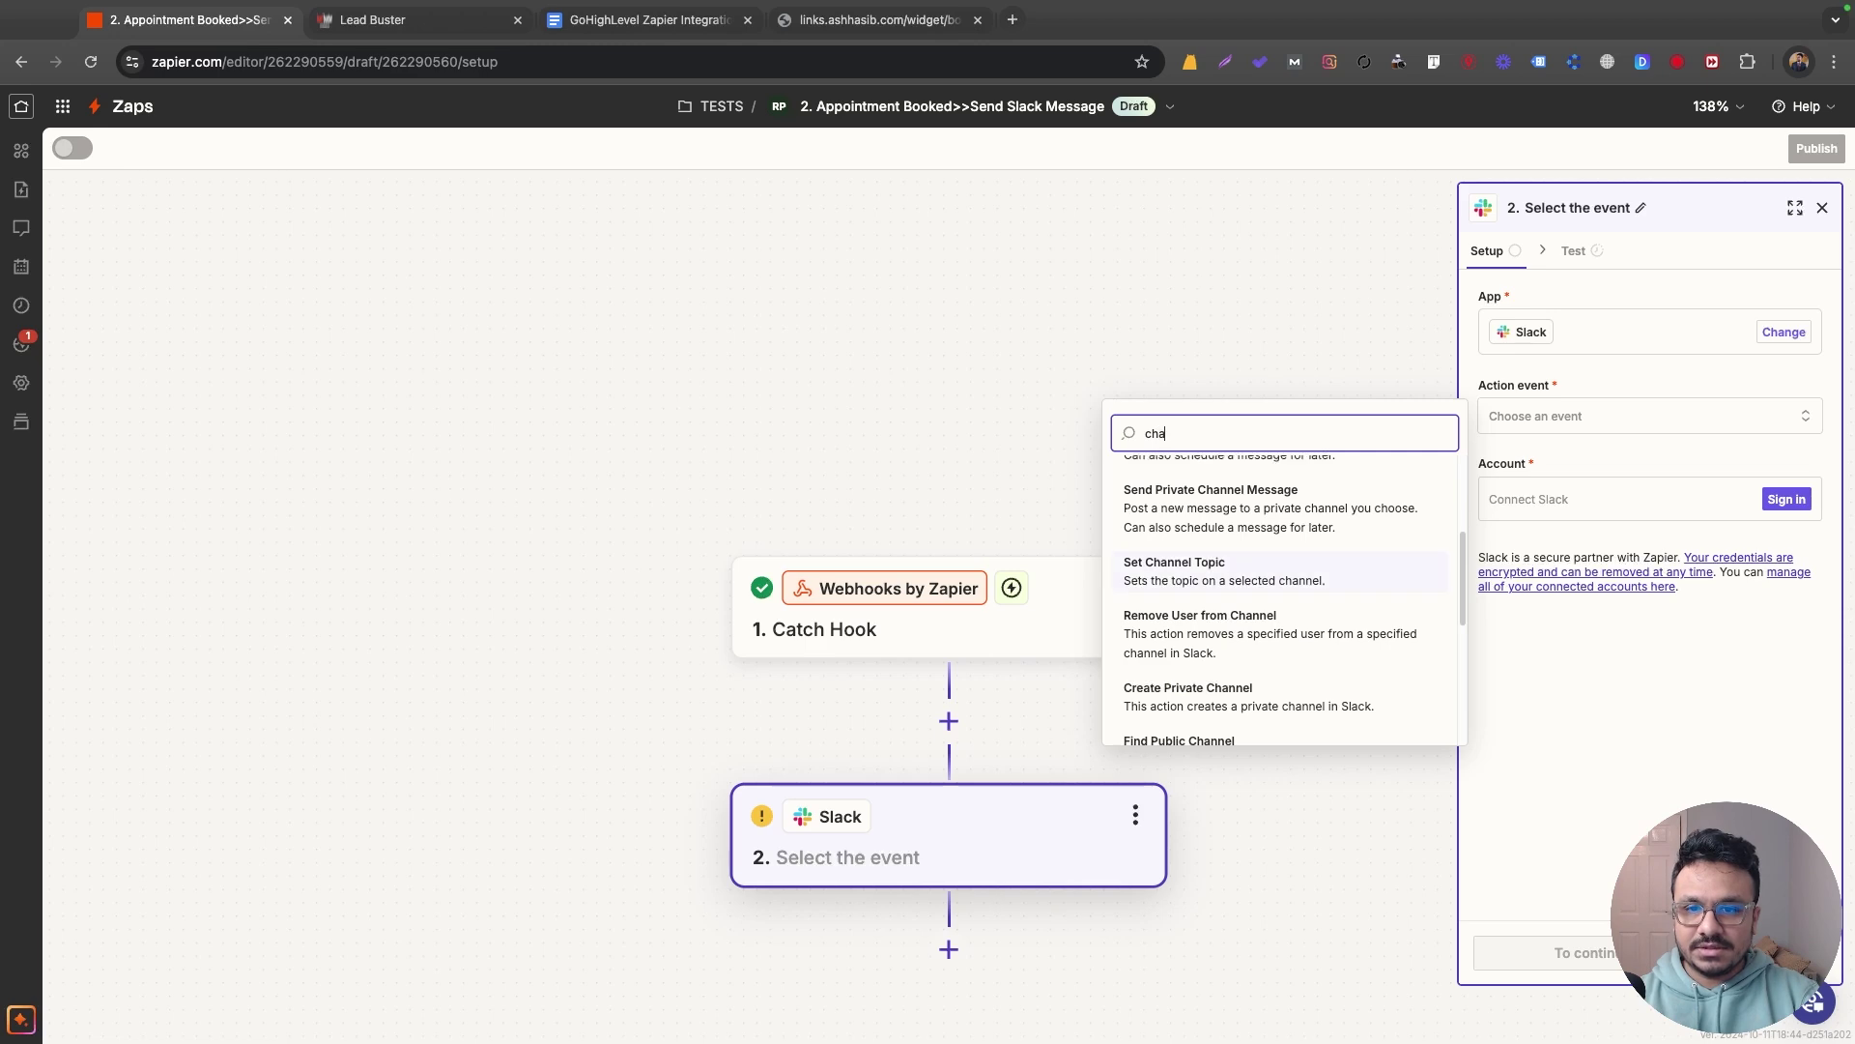
{"action": "type", "text": "nnel"}
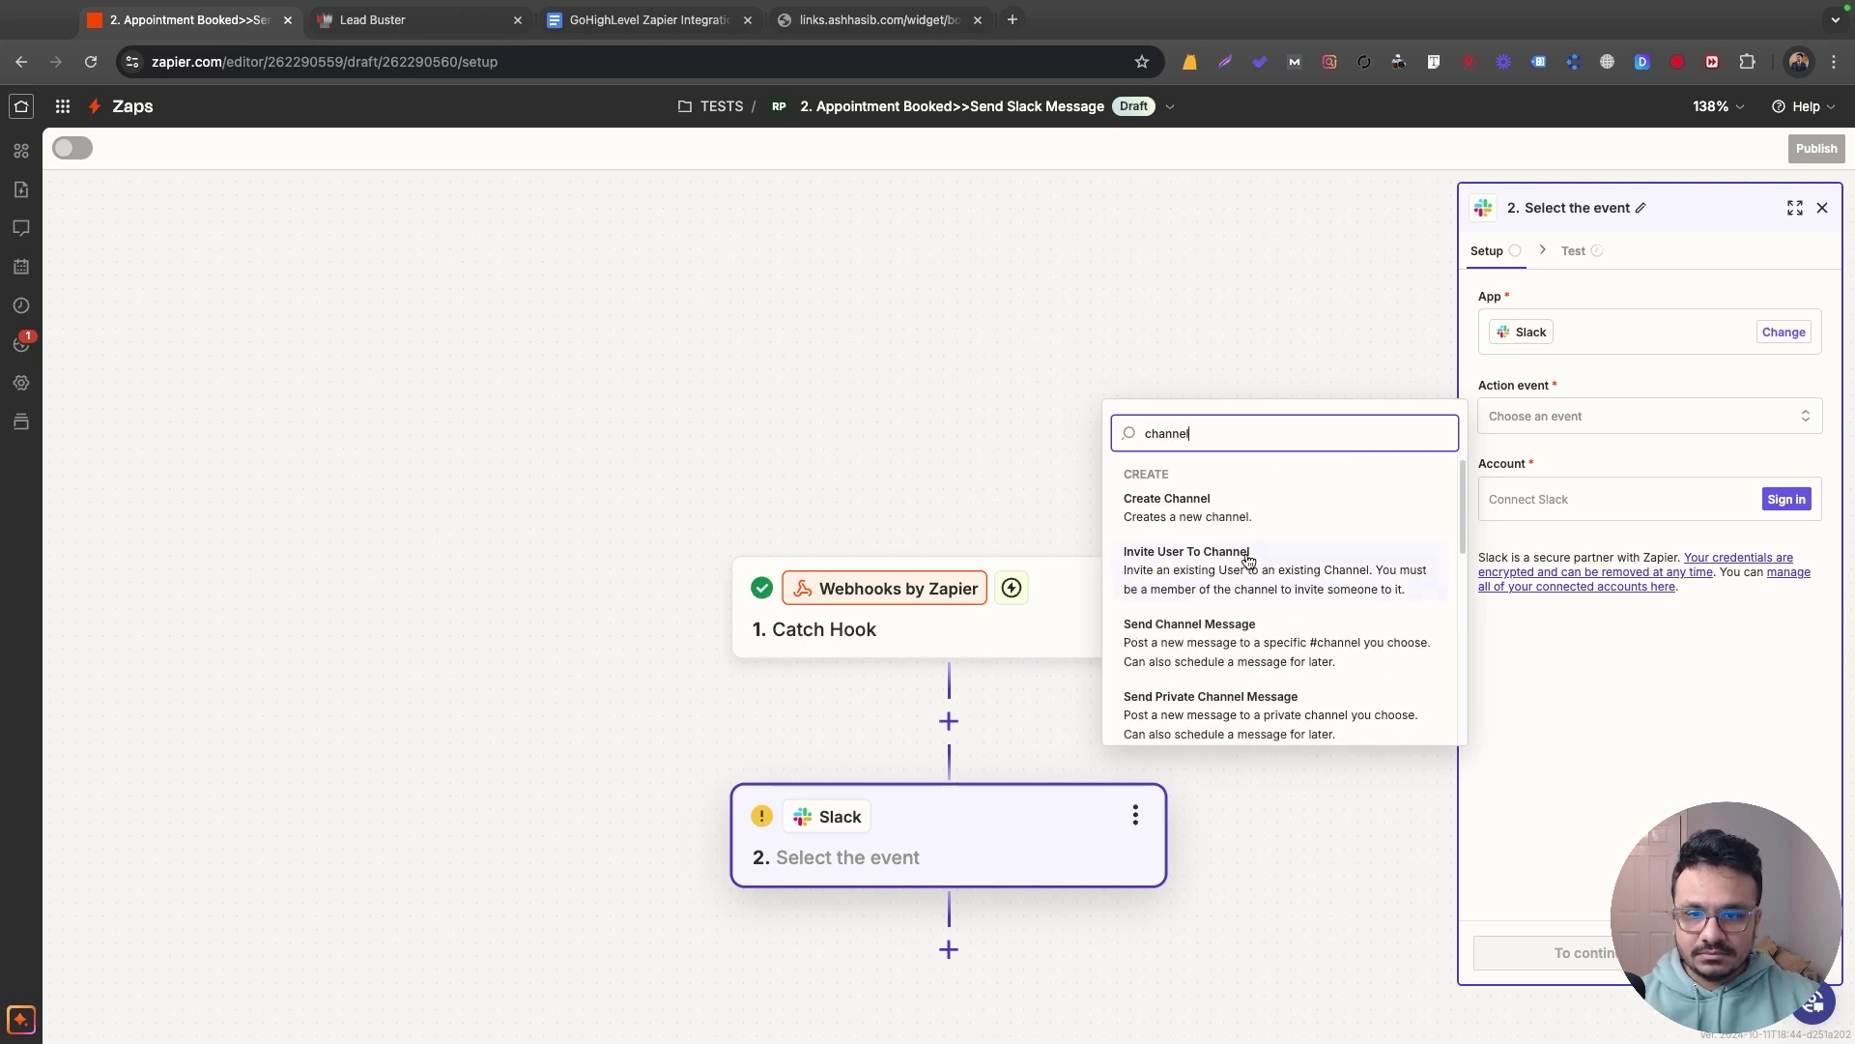
{"action": "scroll", "coordinate": [1241, 609], "scroll_direction": "down", "scroll_amount": 1}
{"action": "left_click", "coordinate": [1200, 630]}
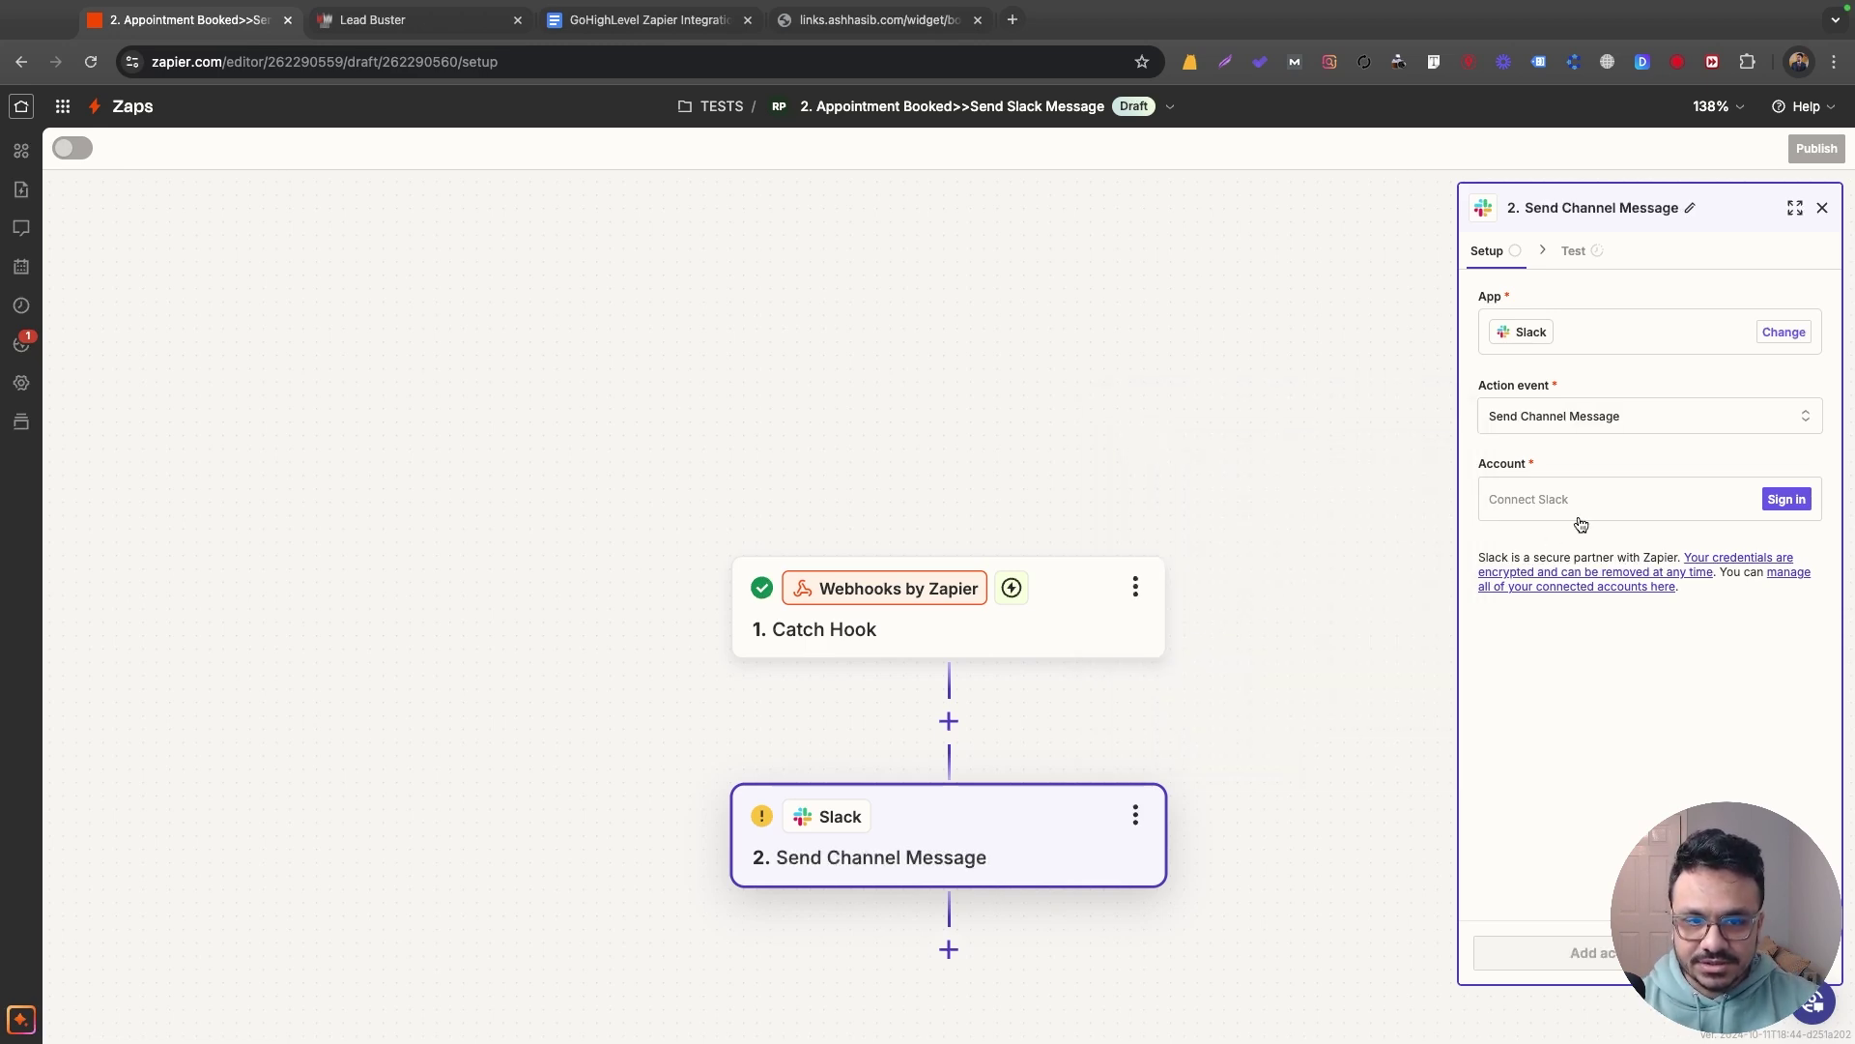
- Connect a Slack account to the Send Channel Message step by allowing Zapier workspace access
{"action": "left_click", "coordinate": [1793, 499]}
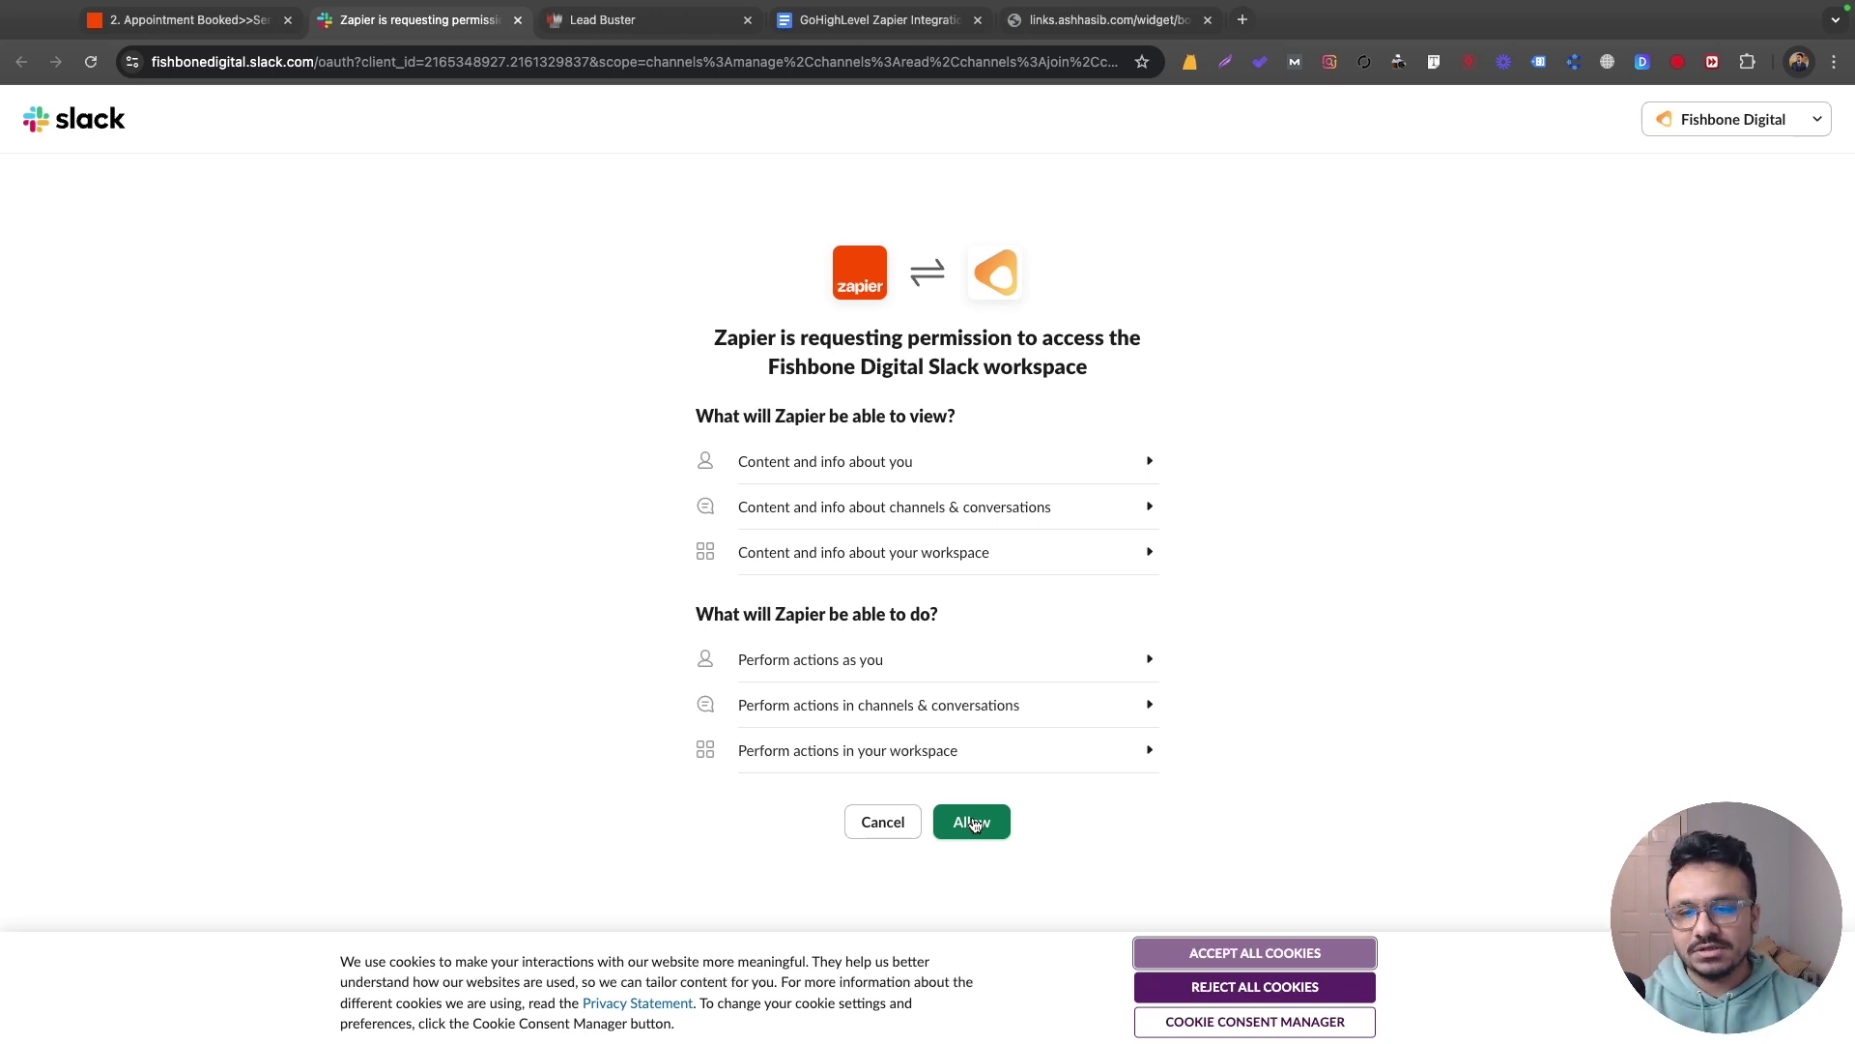
{"action": "left_click", "coordinate": [974, 824]}
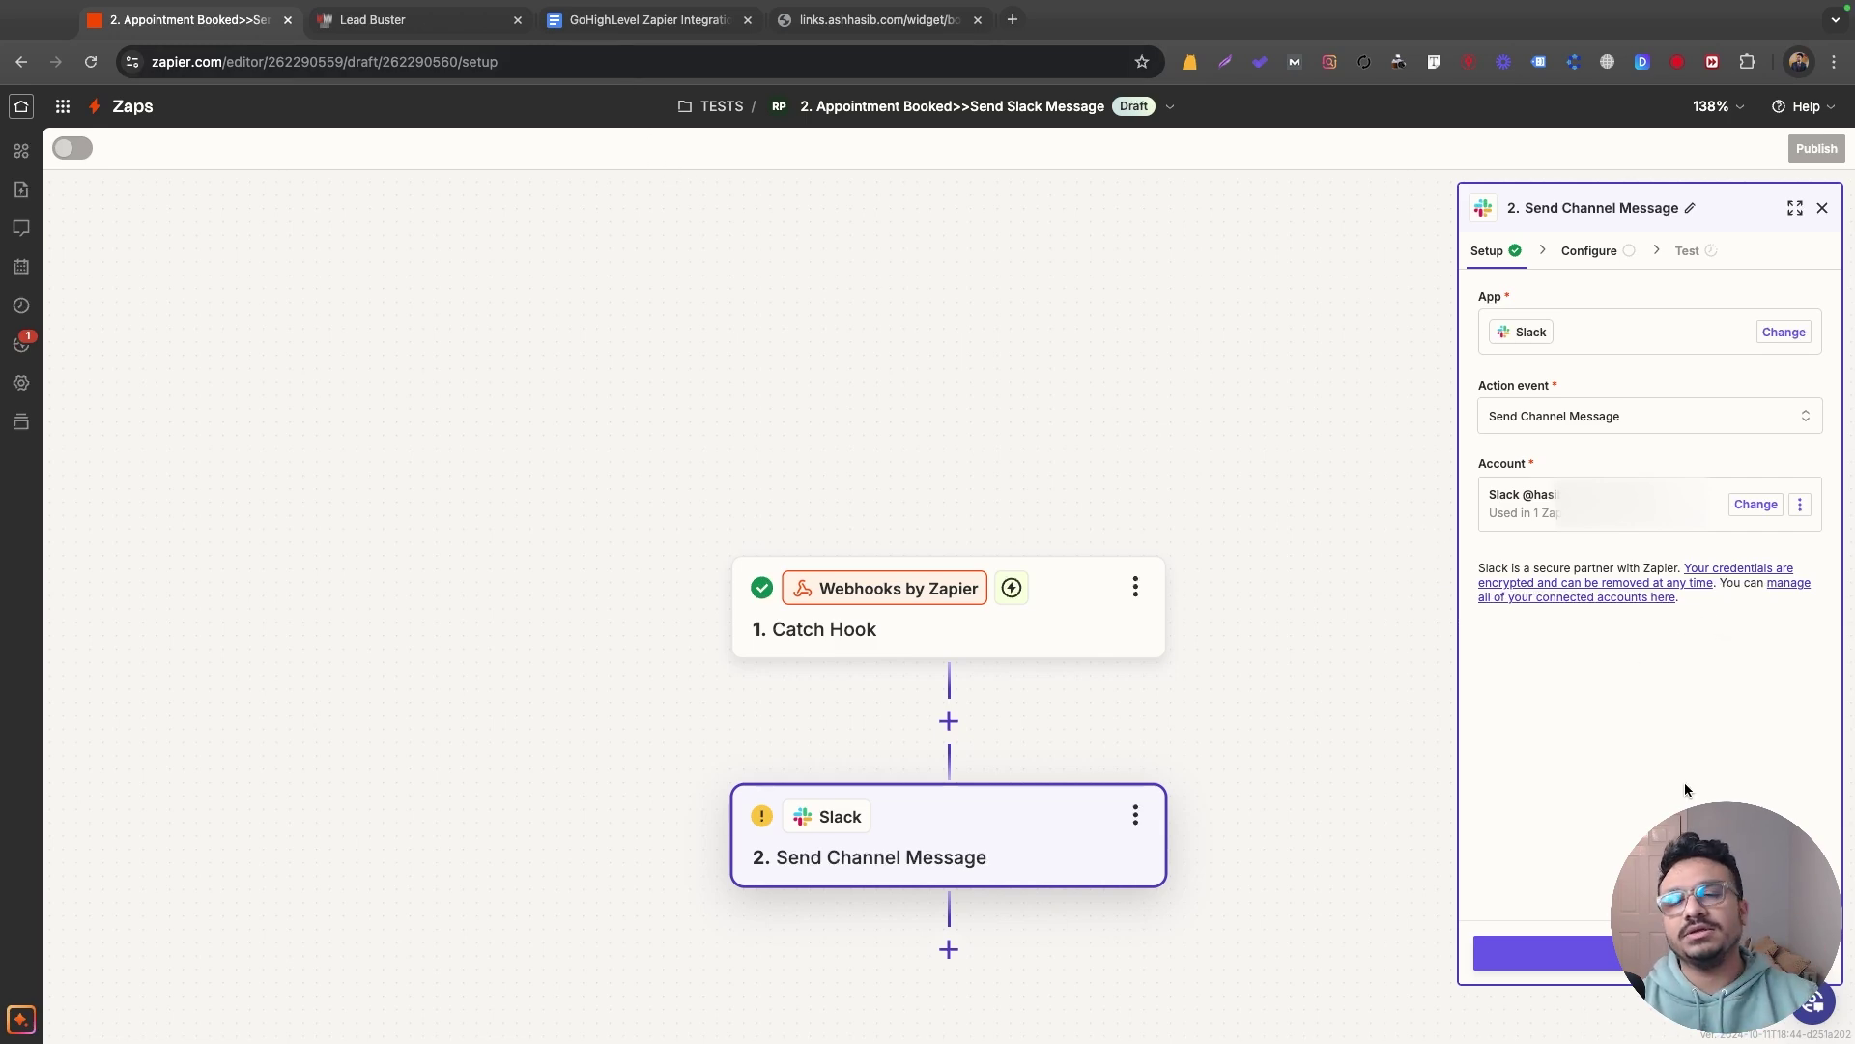
- Set the Slack message's Channel to the client channel
{"action": "left_click", "coordinate": [1546, 953]}
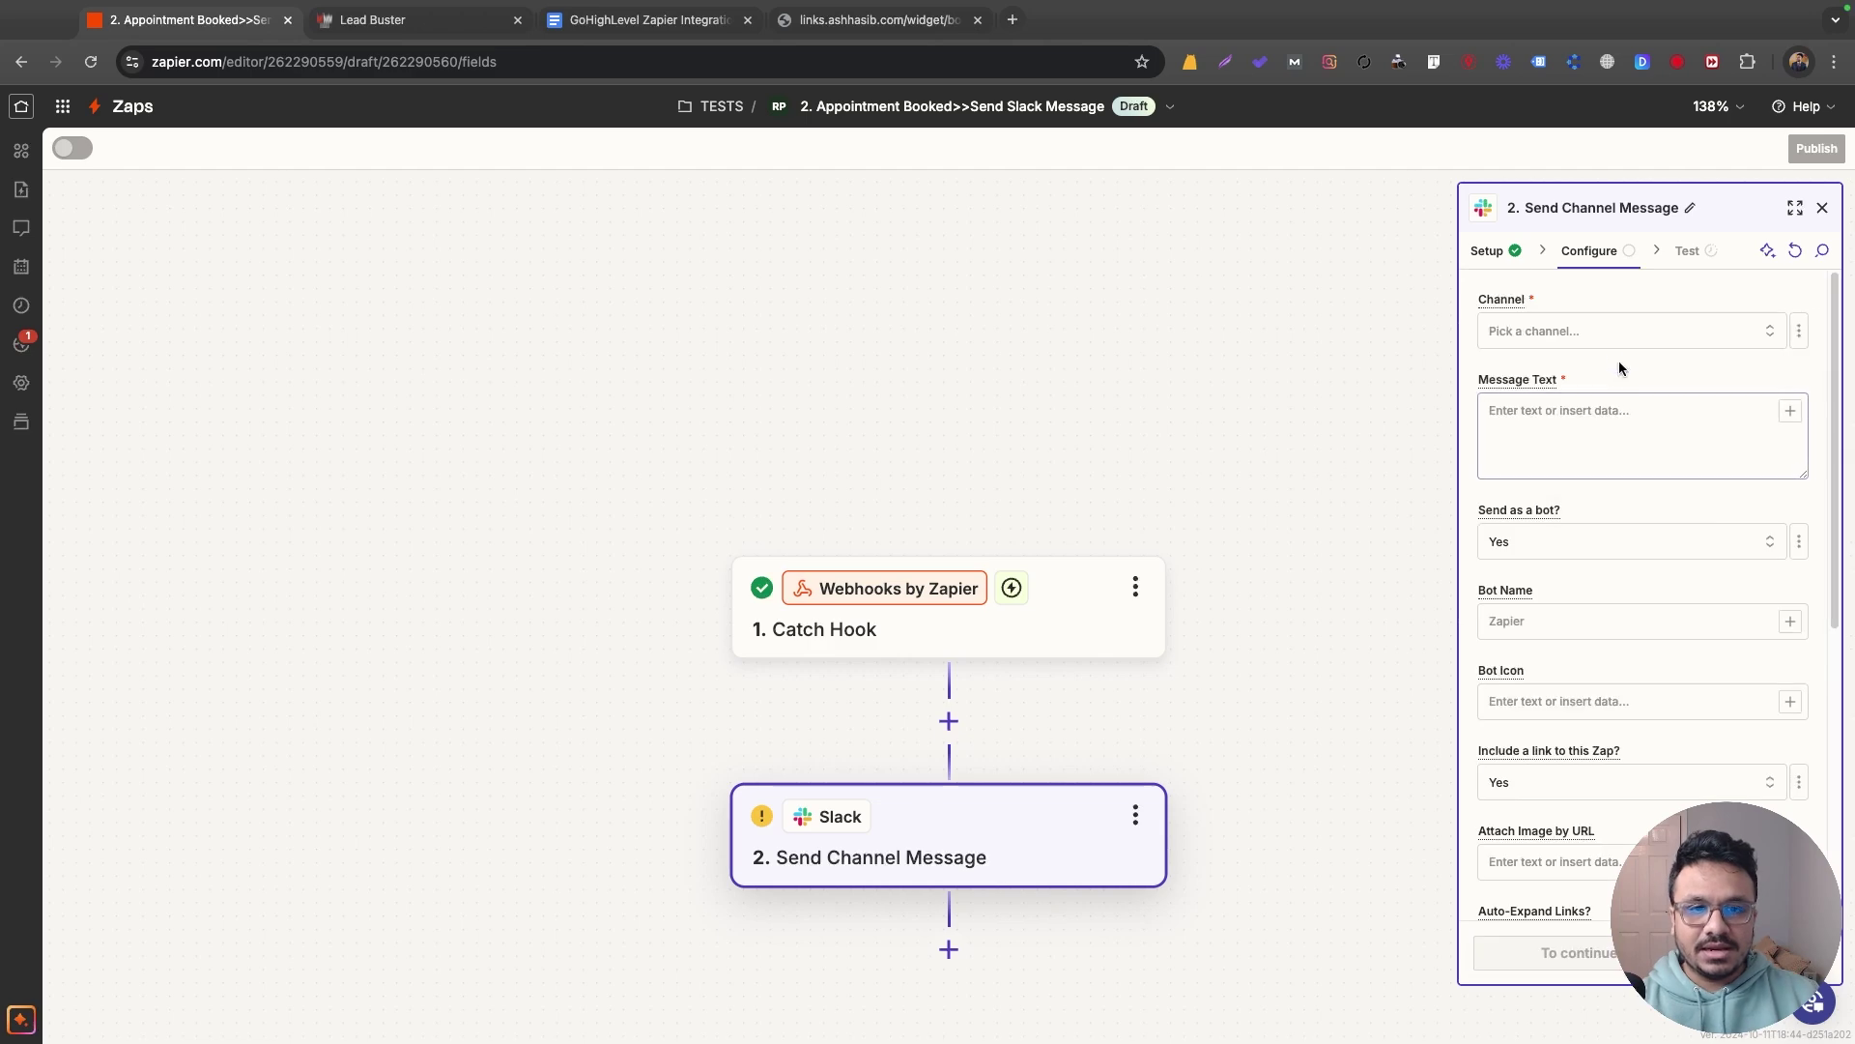
{"action": "left_click", "coordinate": [1586, 334]}
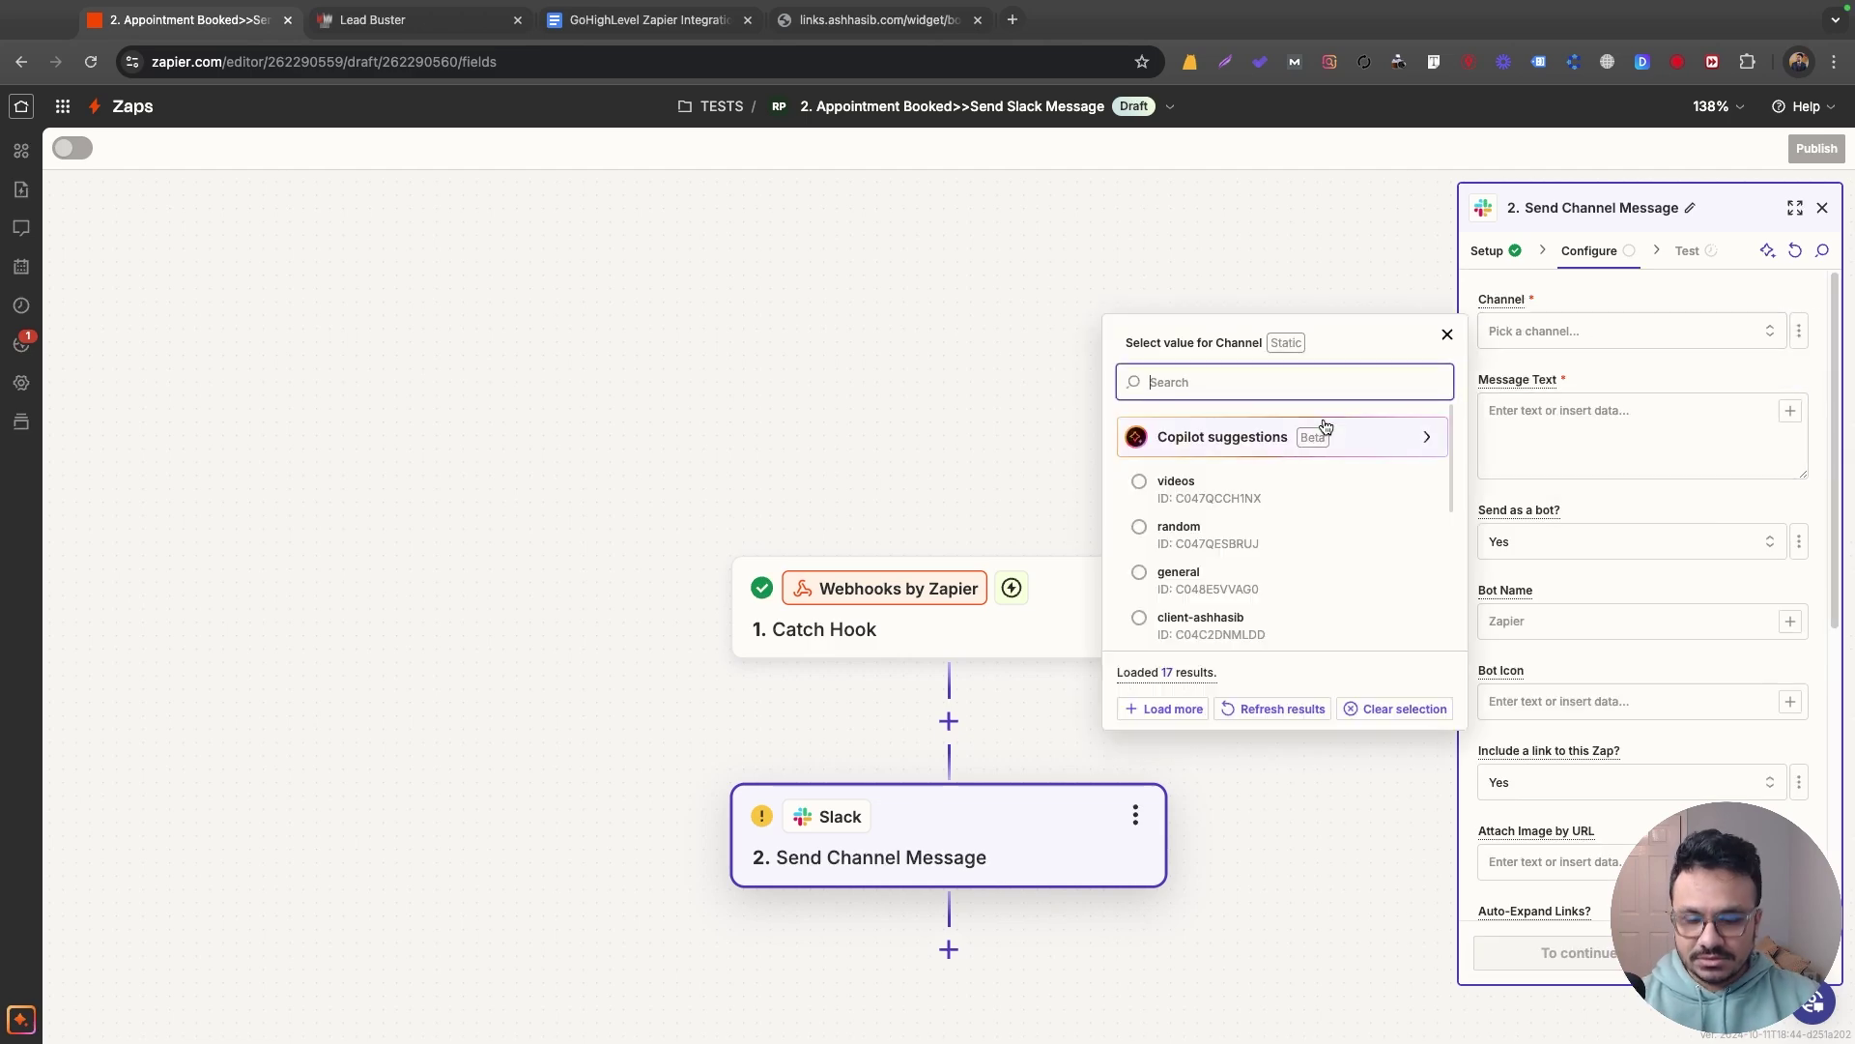
{"action": "type", "text": "ashhasiub"}
{"action": "left_click", "coordinate": [1375, 444]}
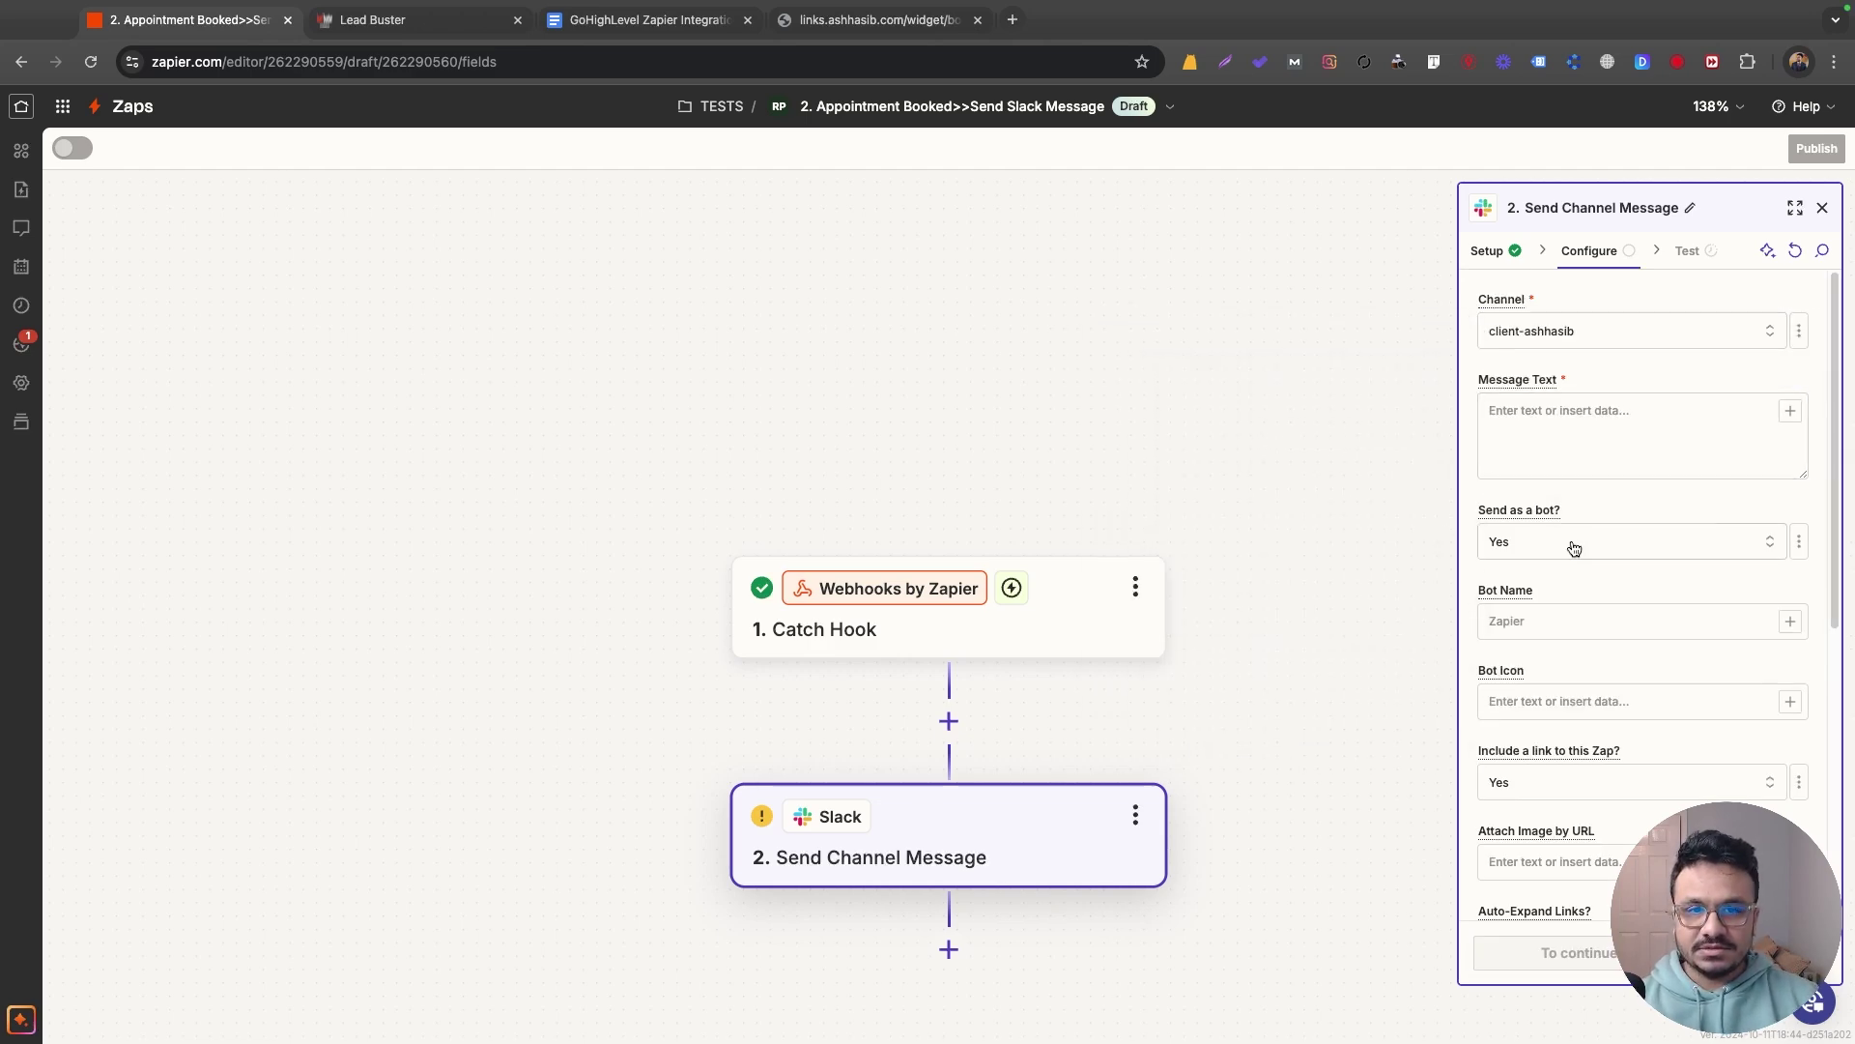
{"action": "left_click", "coordinate": [1532, 404]}
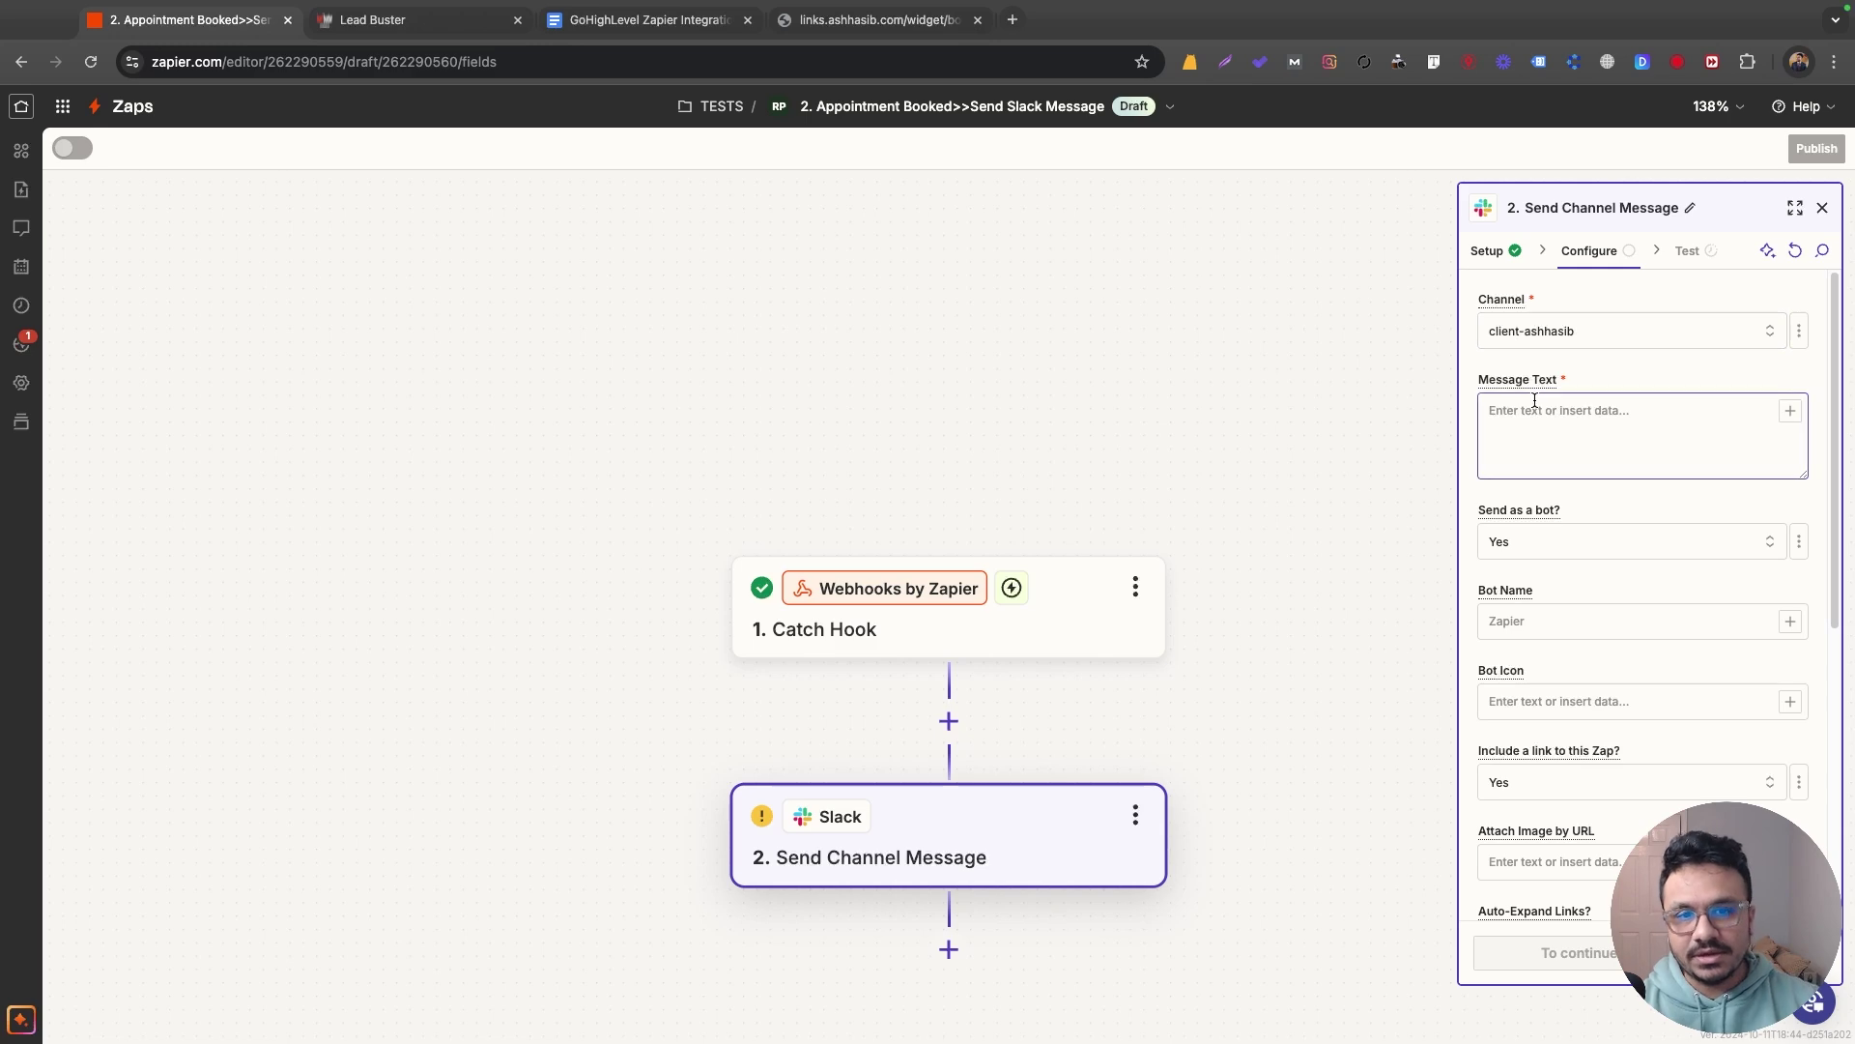
{"action": "type", "text": "@f"}
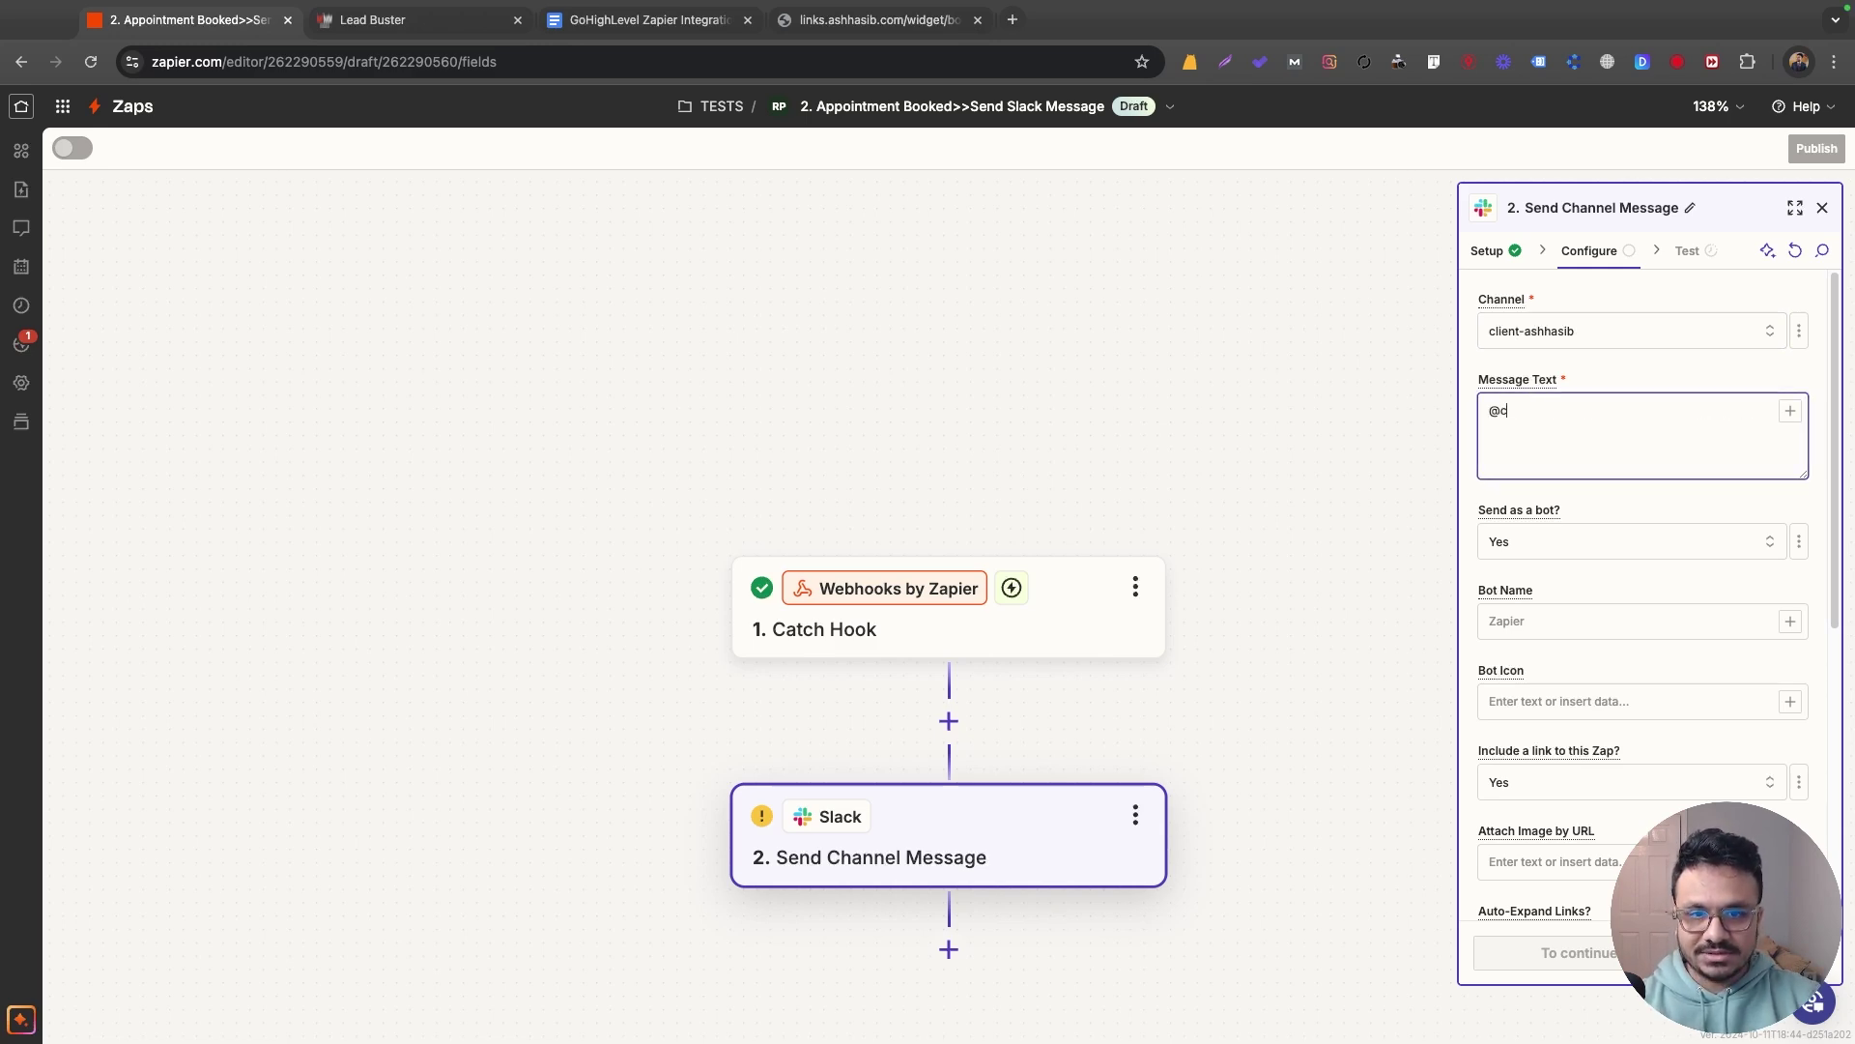
{"action": "type", "text": "hh"}
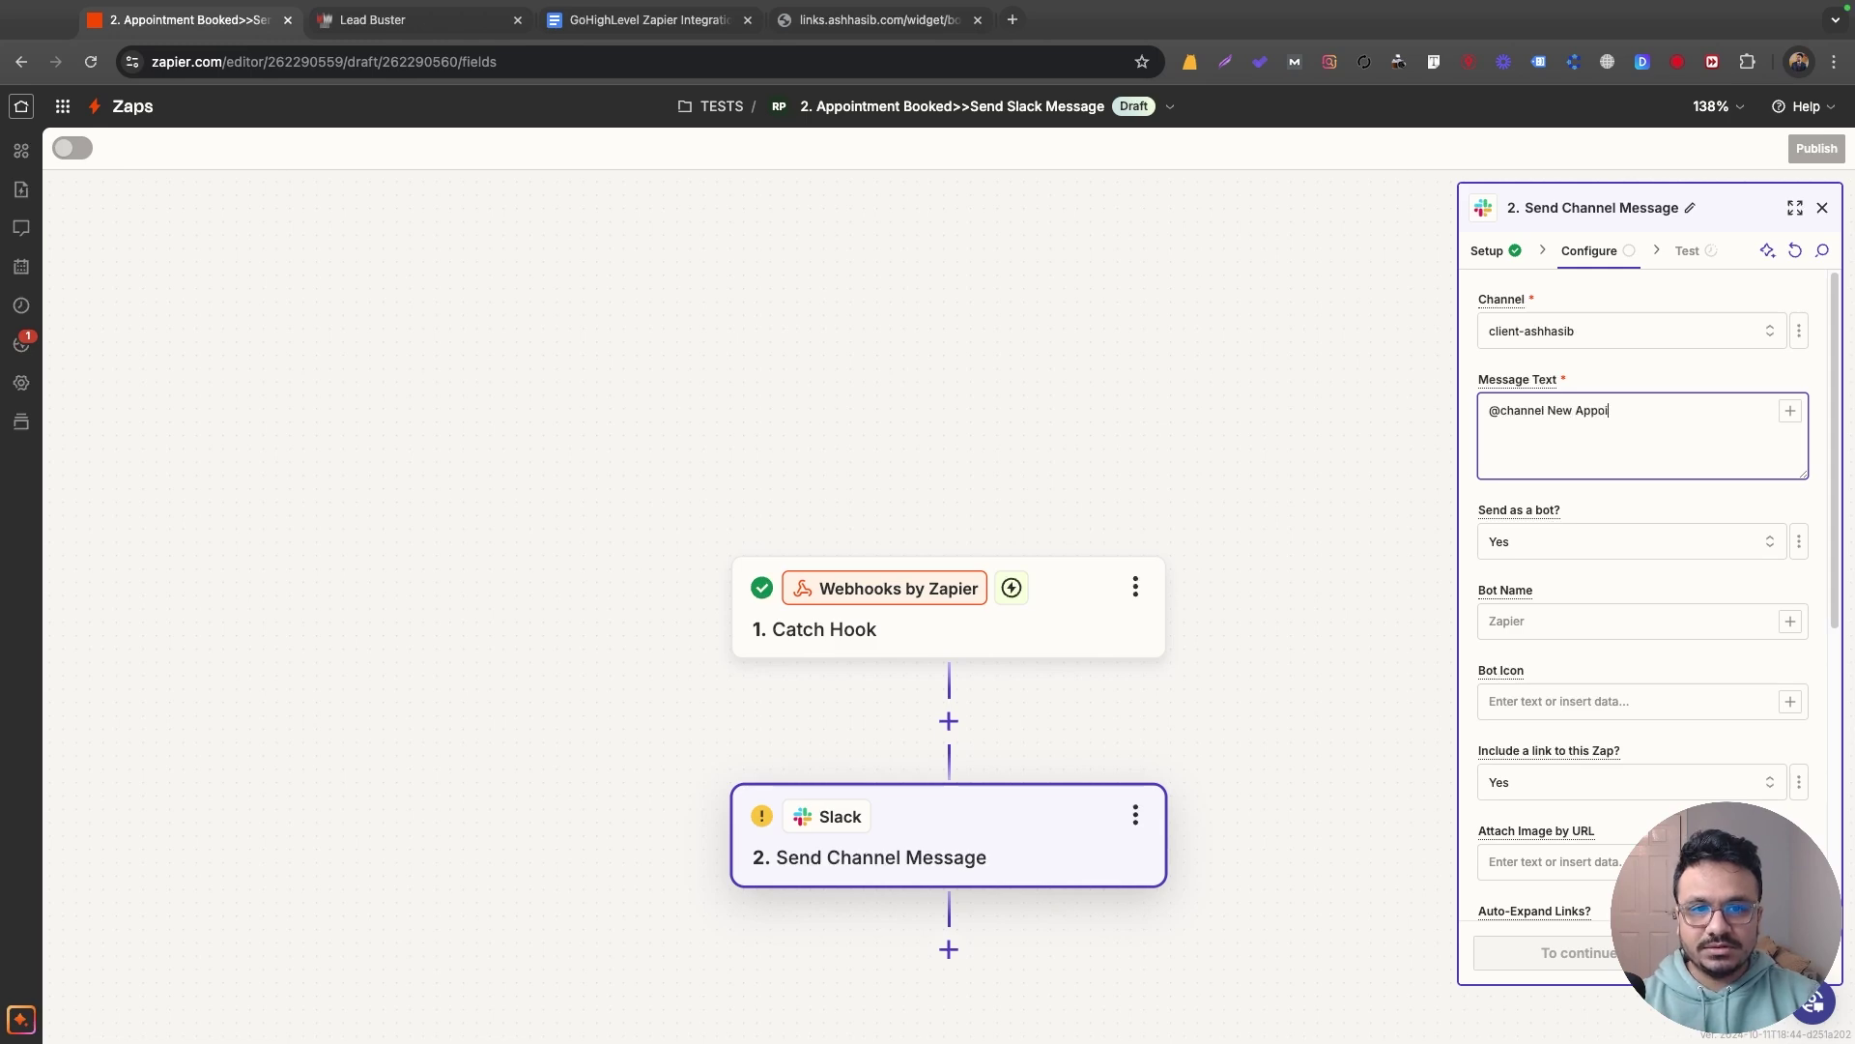
{"action": "type", "text": "ntment For Hasib:"}
{"action": "key", "text": "Return"}
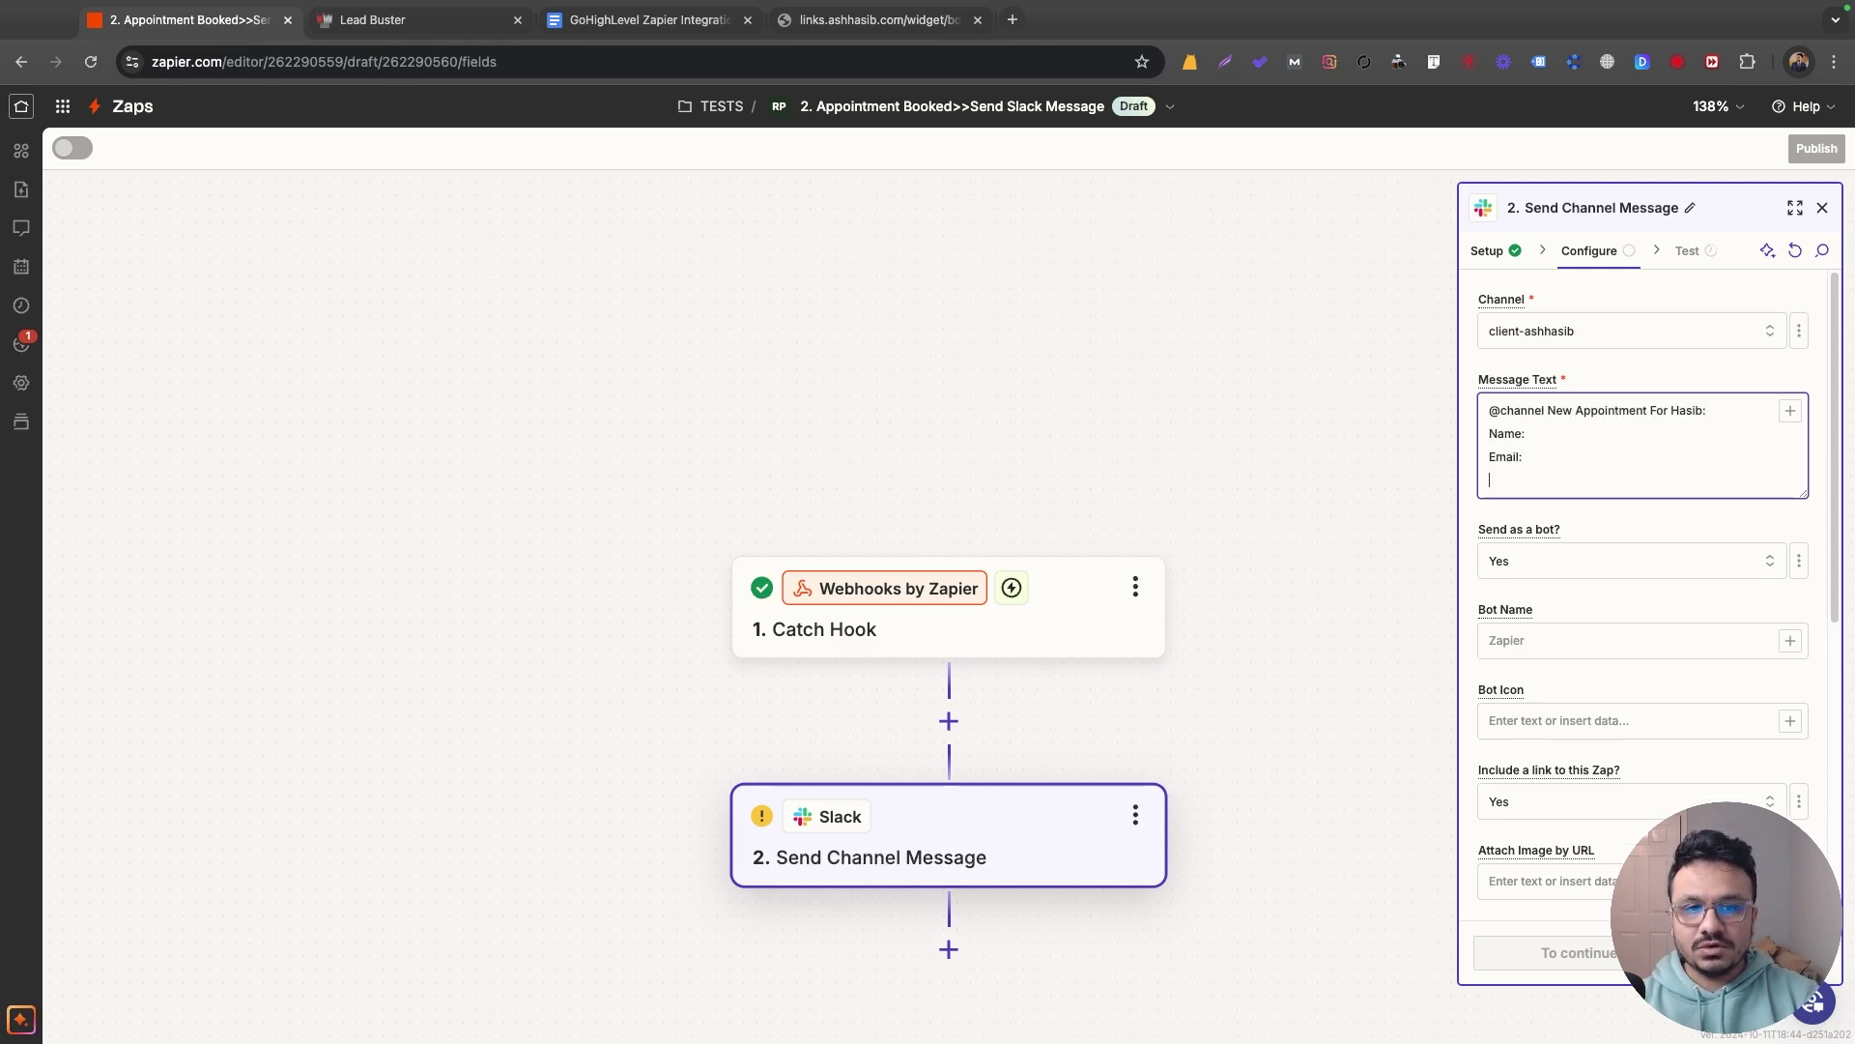
{"action": "type", "text": "Phone:"}
{"action": "key", "text": "Return"}
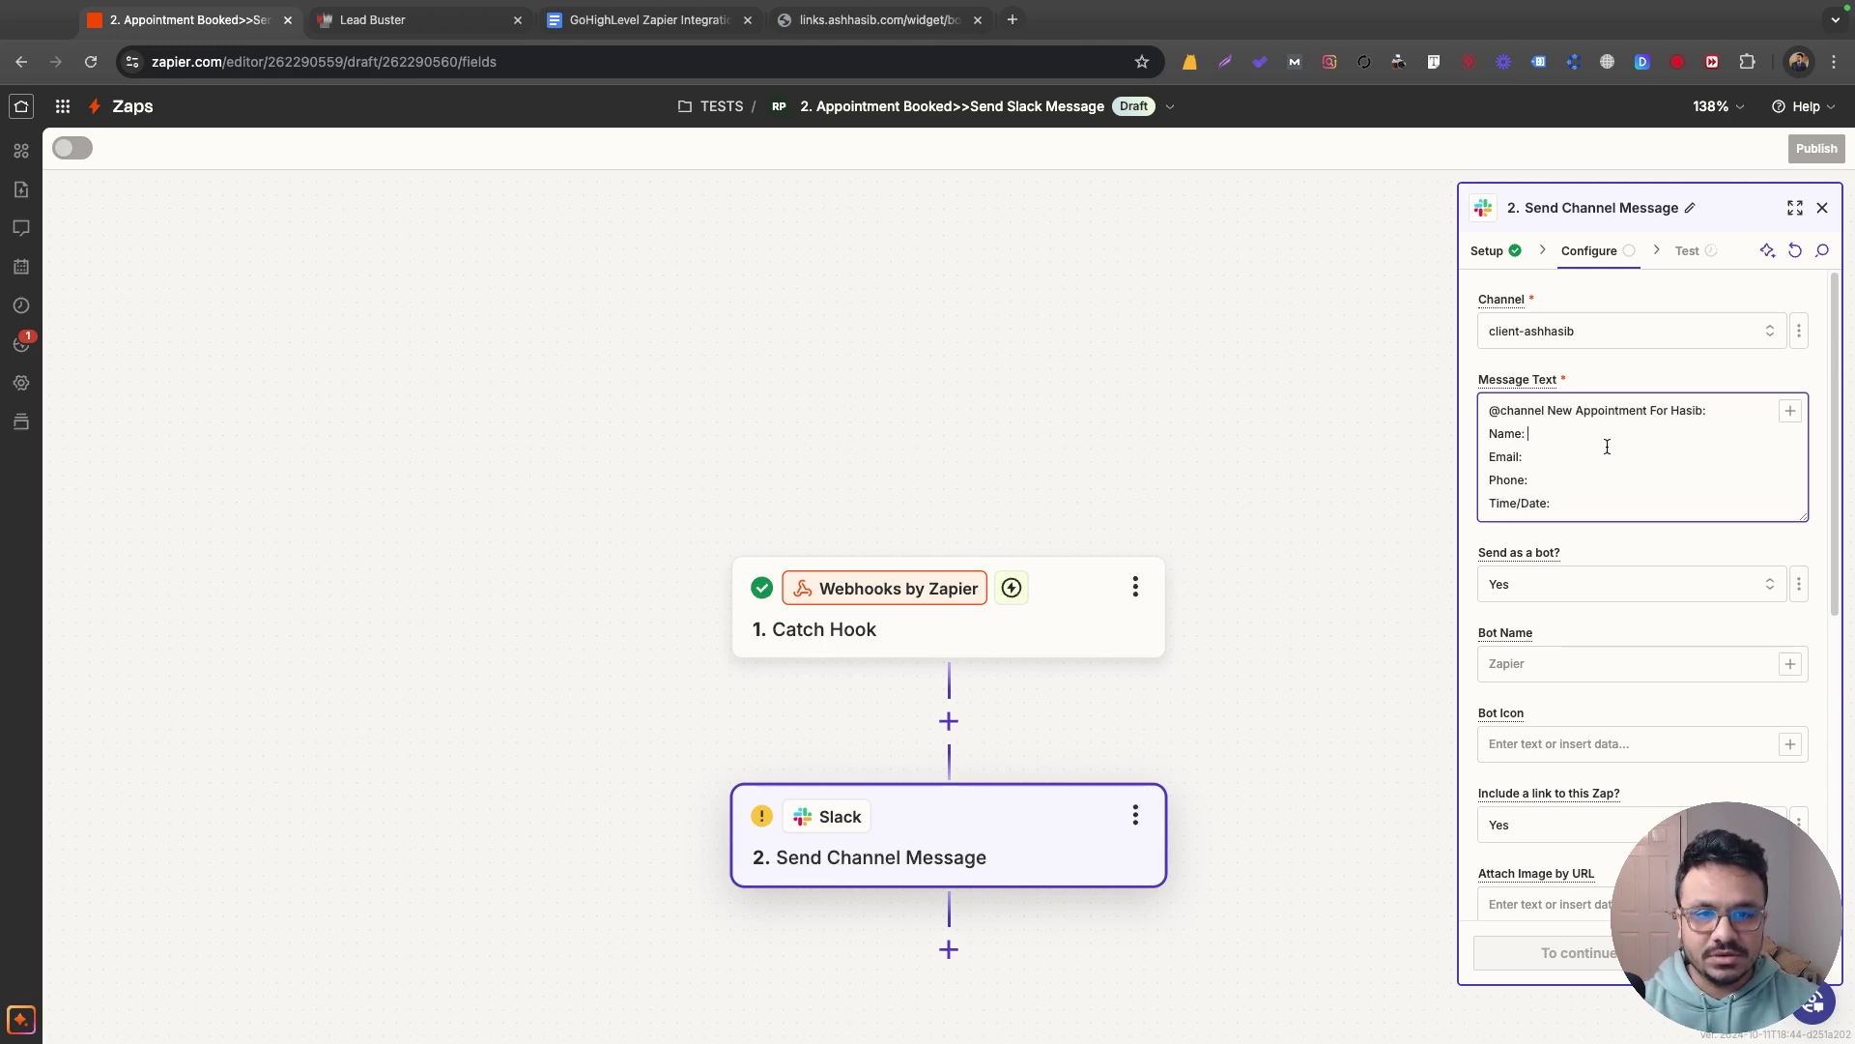
- Insert Catch Hook's First Name, Last Name, Email and Phone after their message labels
{"action": "left_click", "coordinate": [1789, 416]}
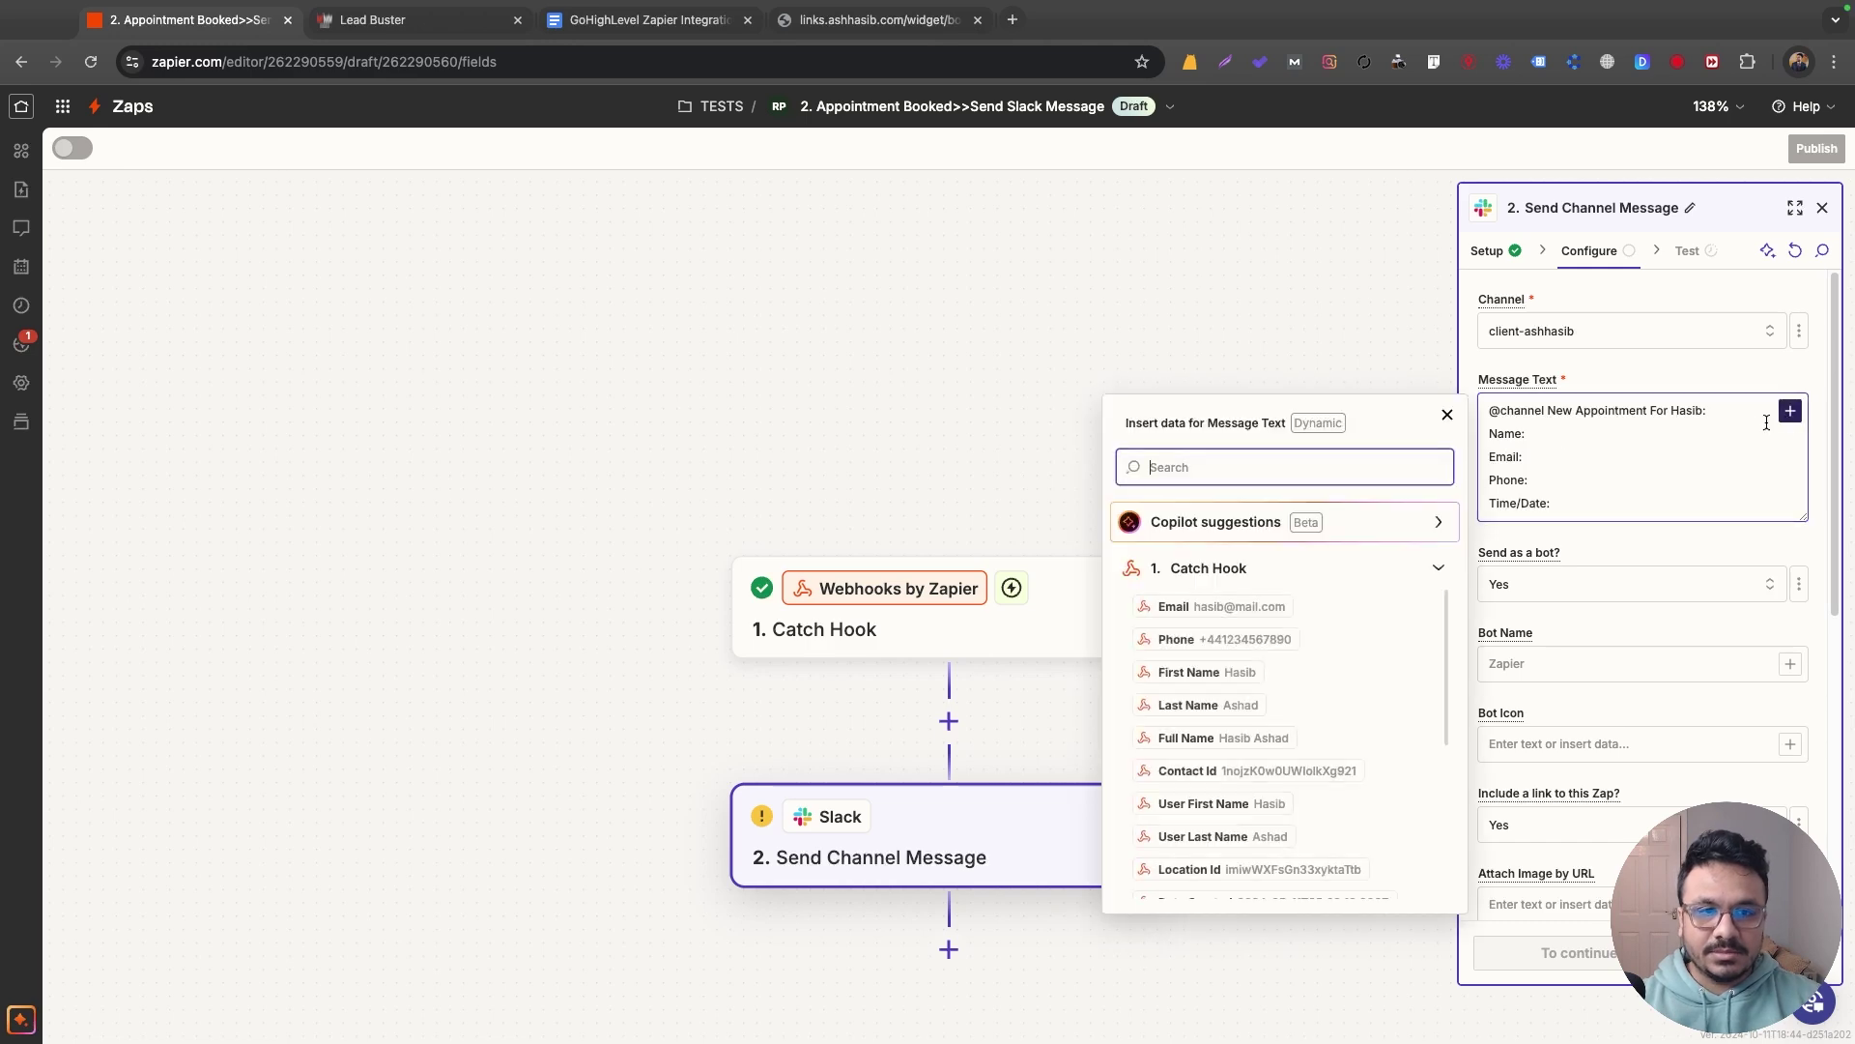
{"action": "left_click", "coordinate": [1243, 680]}
{"action": "left_click", "coordinate": [1178, 707]}
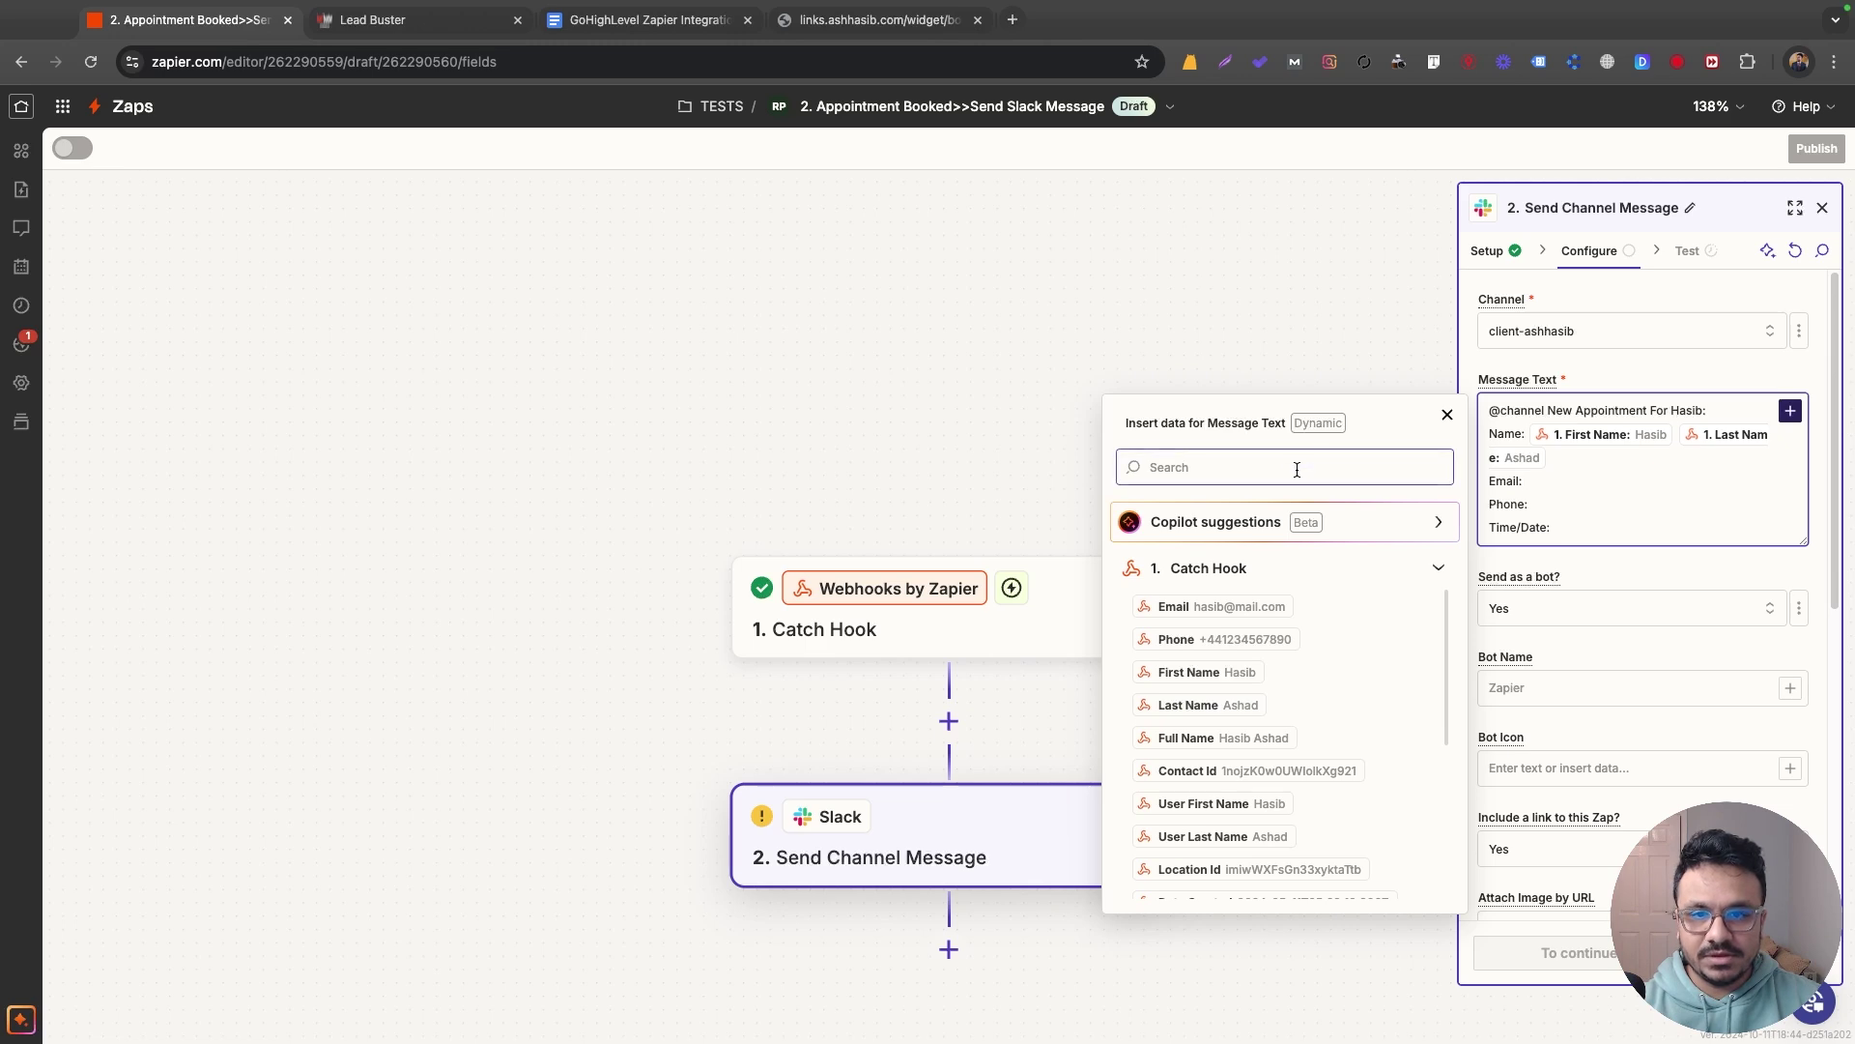
{"action": "left_click", "coordinate": [1262, 611]}
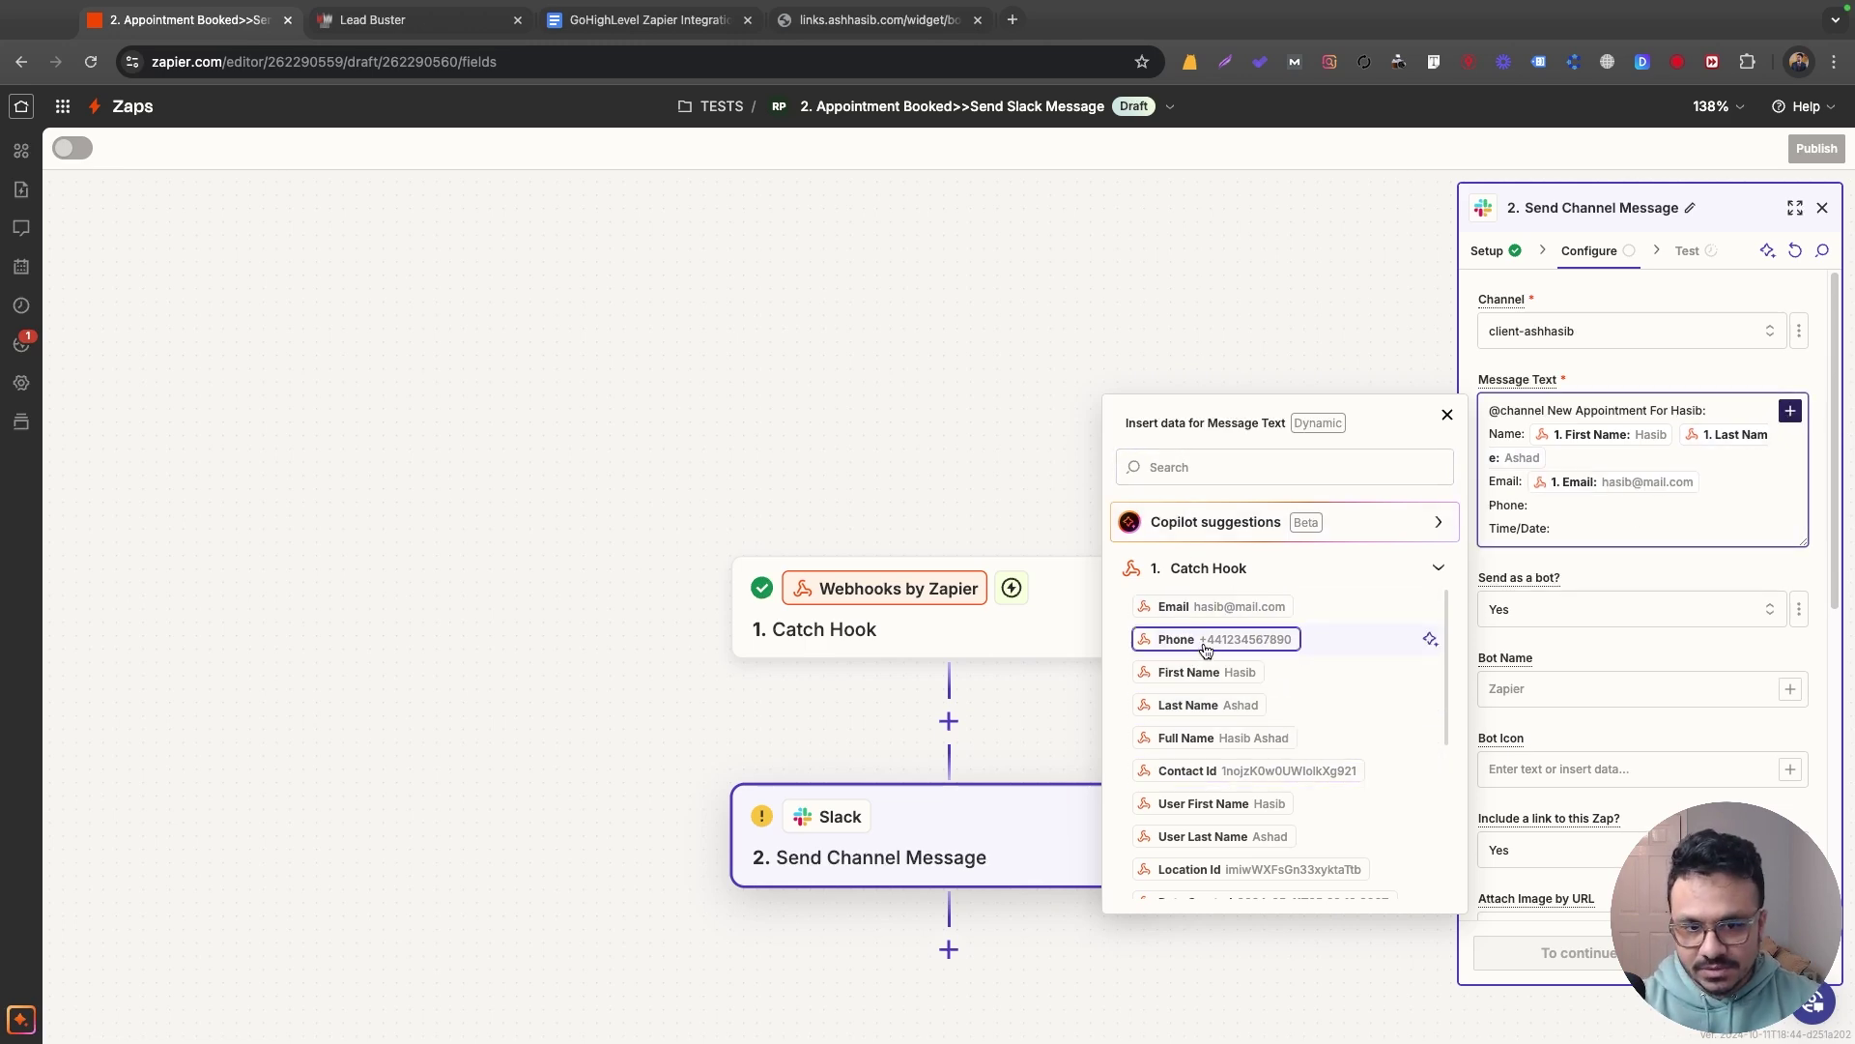
{"action": "scroll", "coordinate": [1206, 647], "scroll_direction": "down", "scroll_amount": 5}
{"action": "scroll", "coordinate": [1206, 648], "scroll_direction": "up", "scroll_amount": 5}
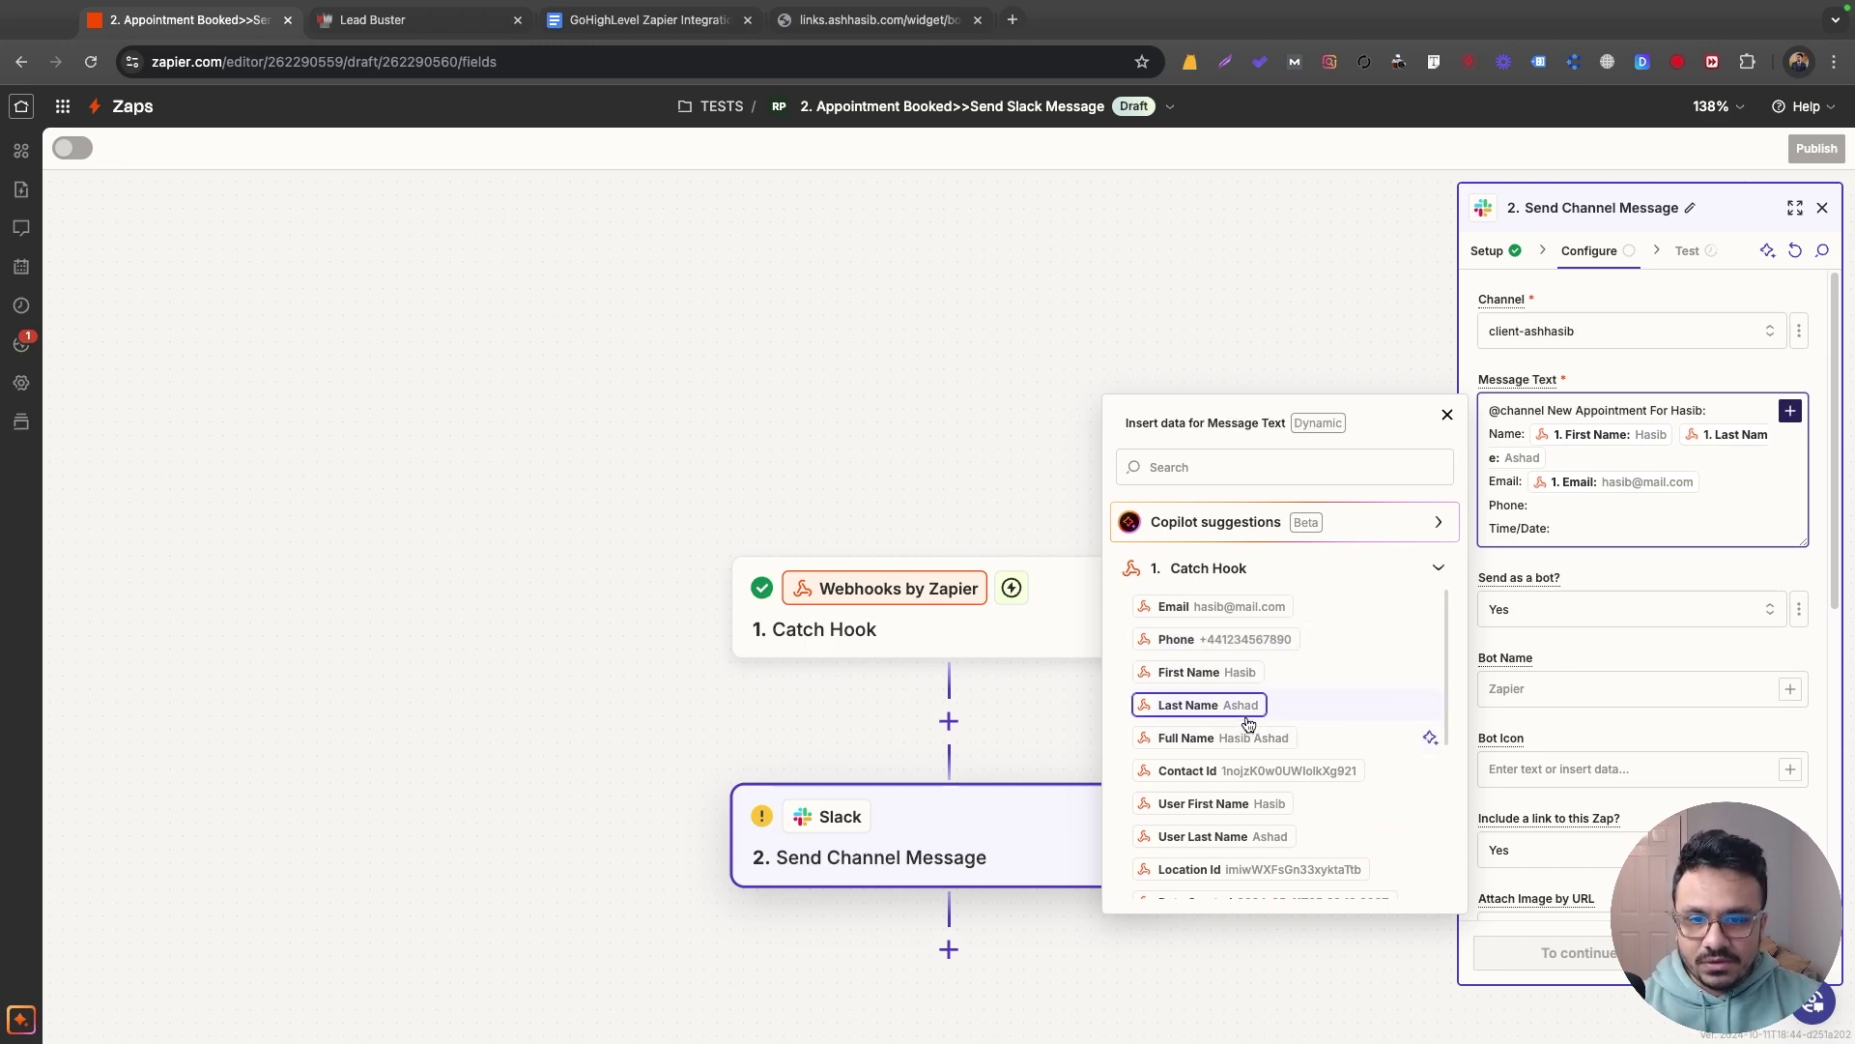
{"action": "left_click", "coordinate": [1257, 640]}
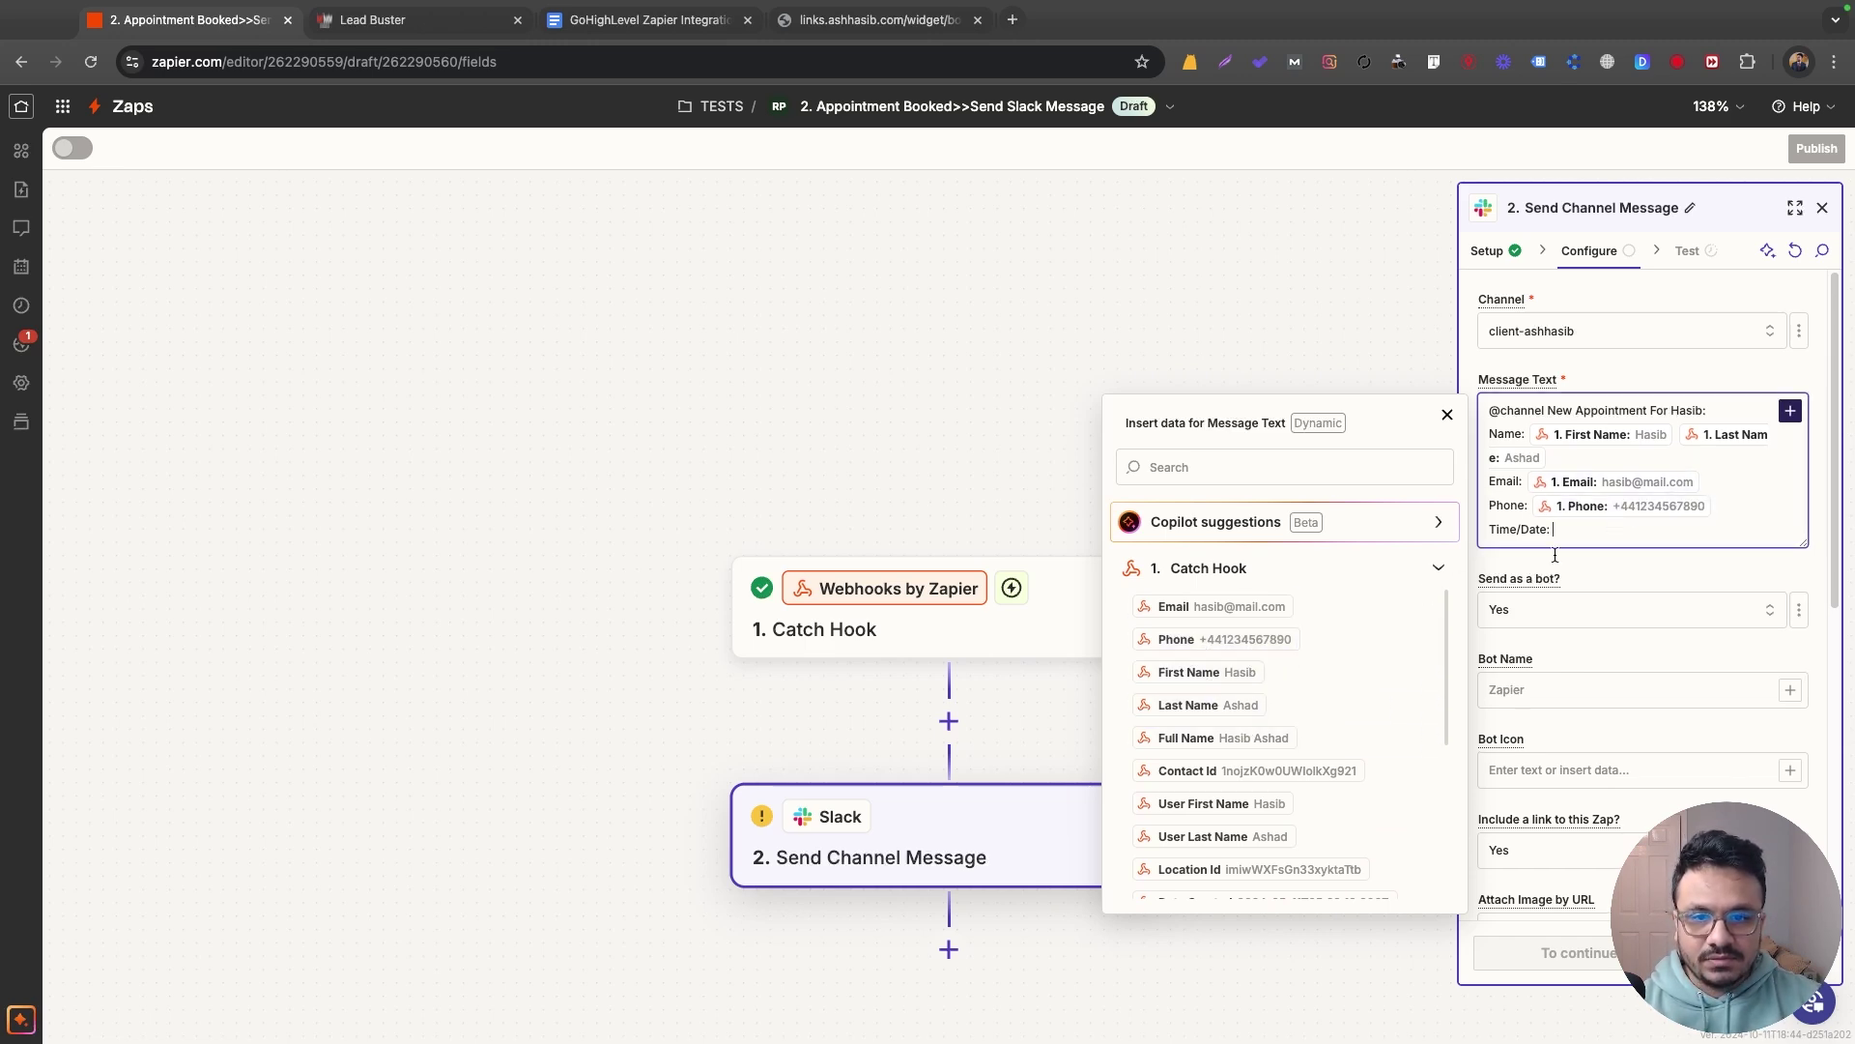
- Insert Catch Hook's Calendar Start Time after the Time/Date label and close the data list
{"action": "scroll", "coordinate": [1337, 744], "scroll_direction": "down", "scroll_amount": 3}
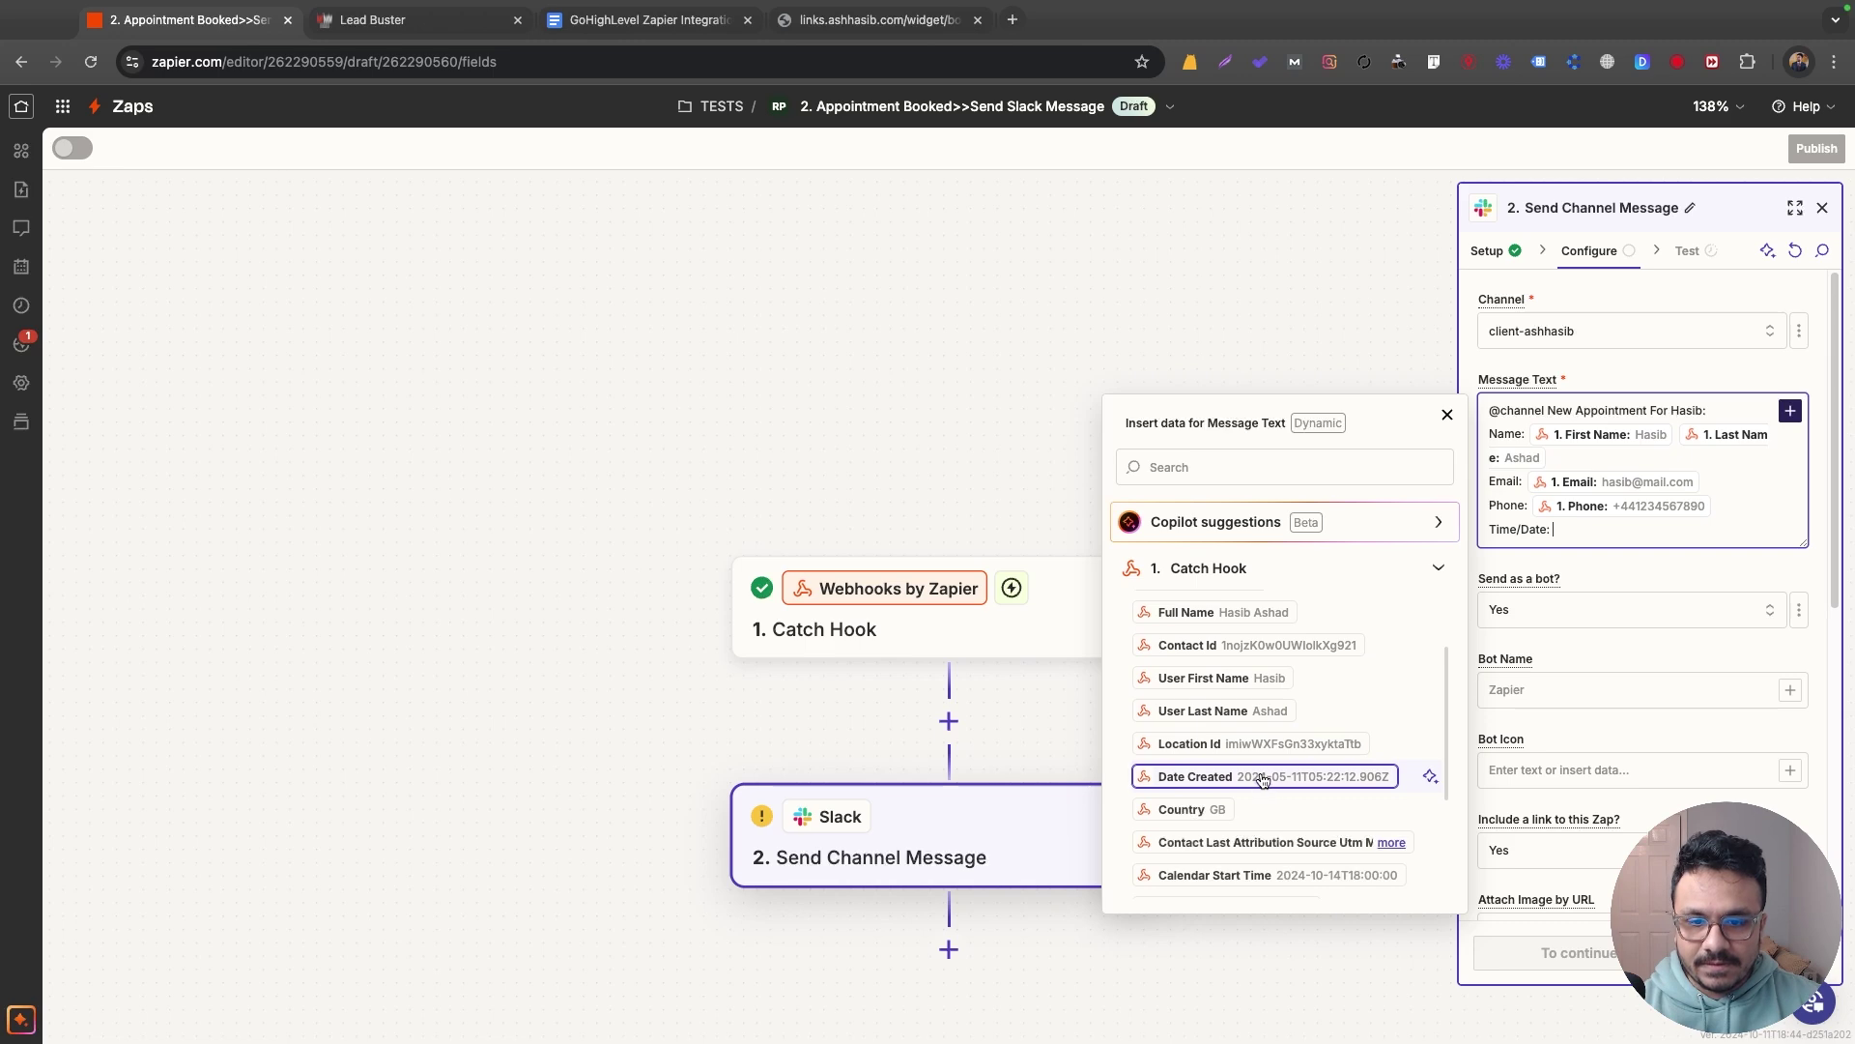
{"action": "scroll", "coordinate": [1263, 779], "scroll_direction": "down", "scroll_amount": 1}
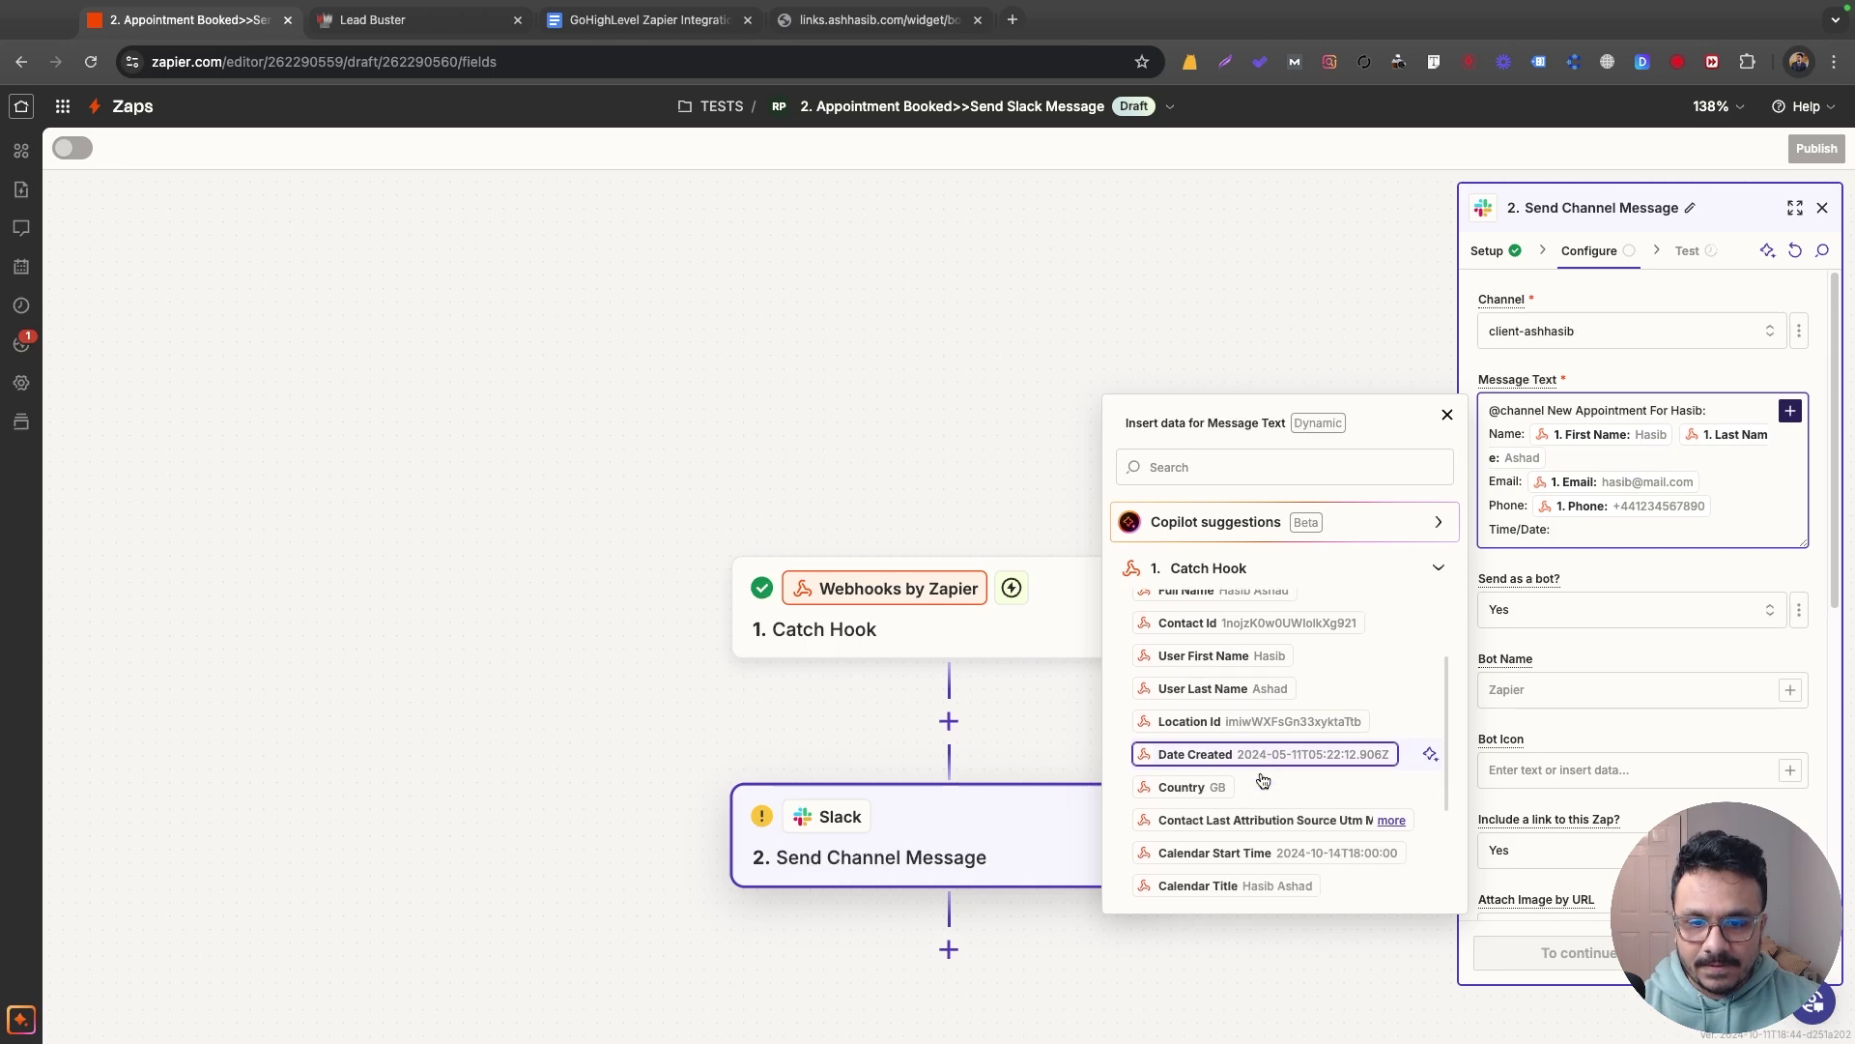
{"action": "left_click", "coordinate": [1275, 847]}
{"action": "scroll", "coordinate": [1300, 784], "scroll_direction": "down", "scroll_amount": 1}
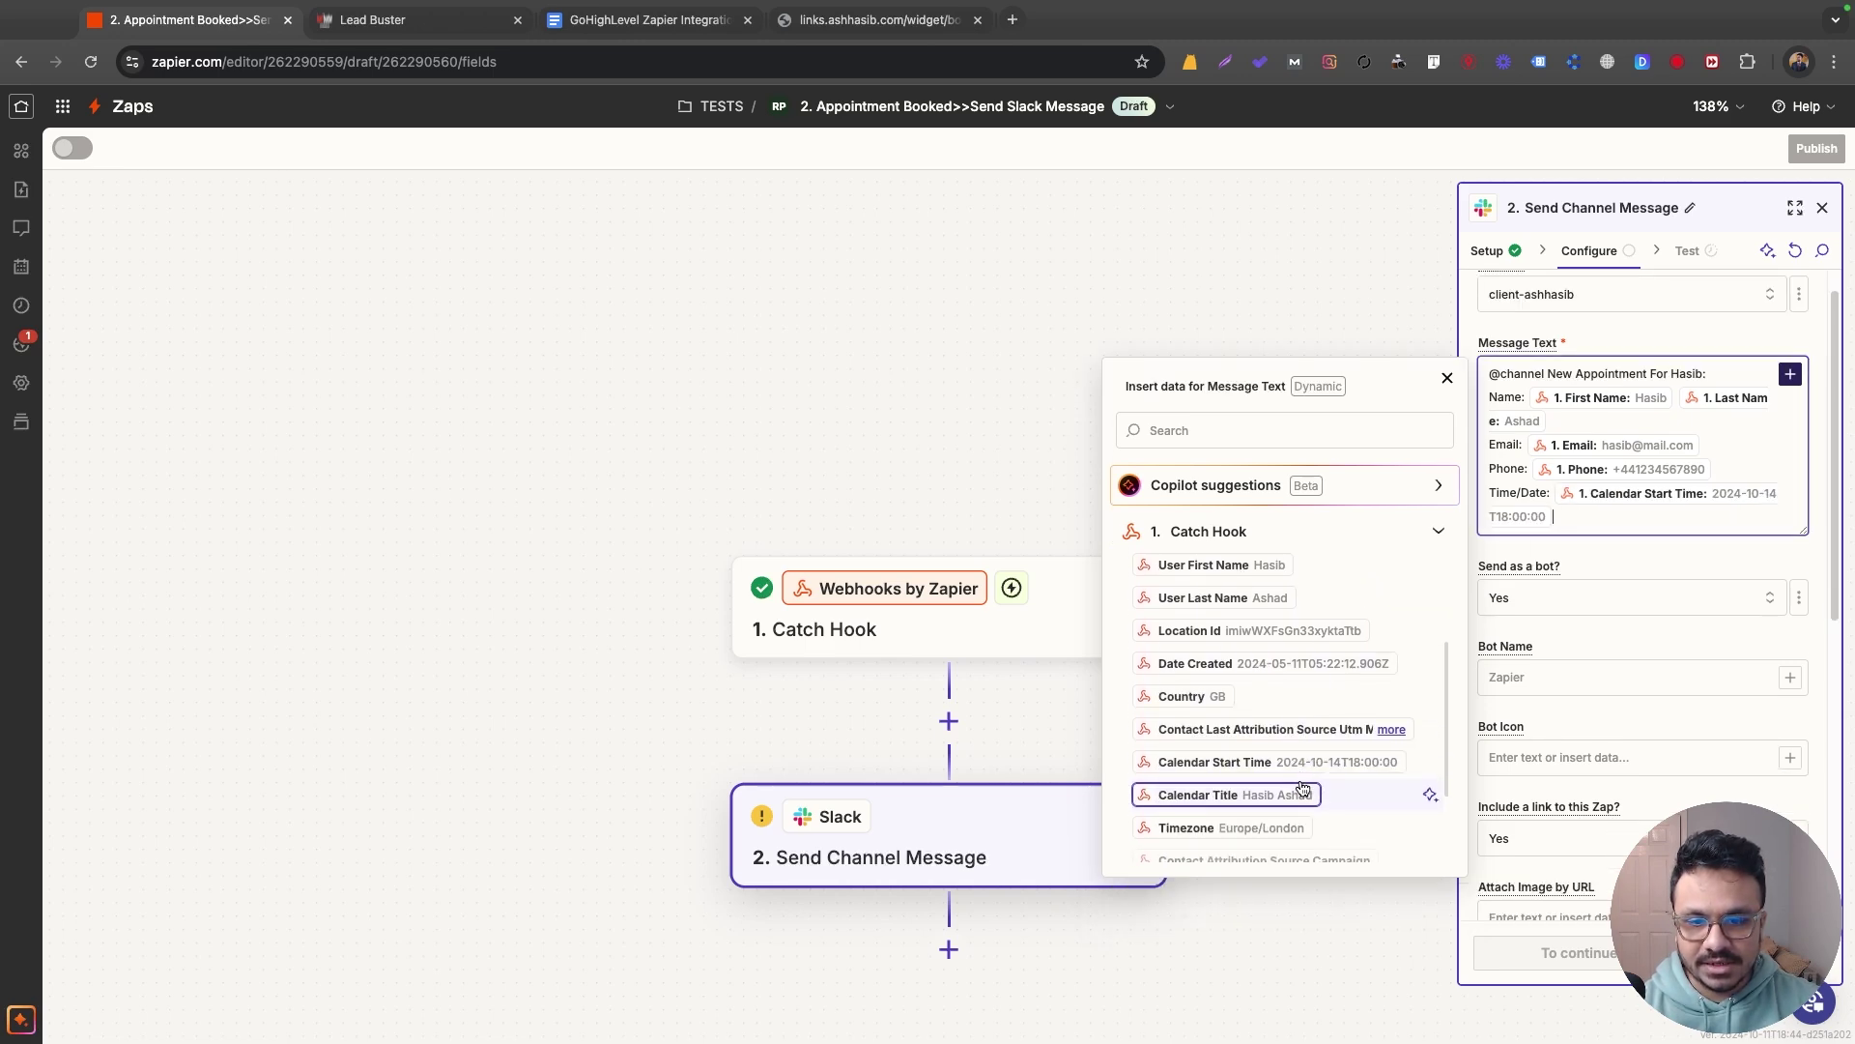
{"action": "scroll", "coordinate": [1303, 788], "scroll_direction": "down", "scroll_amount": 4}
{"action": "left_click", "coordinate": [1246, 434]}
{"action": "type", "text": "calendar"}
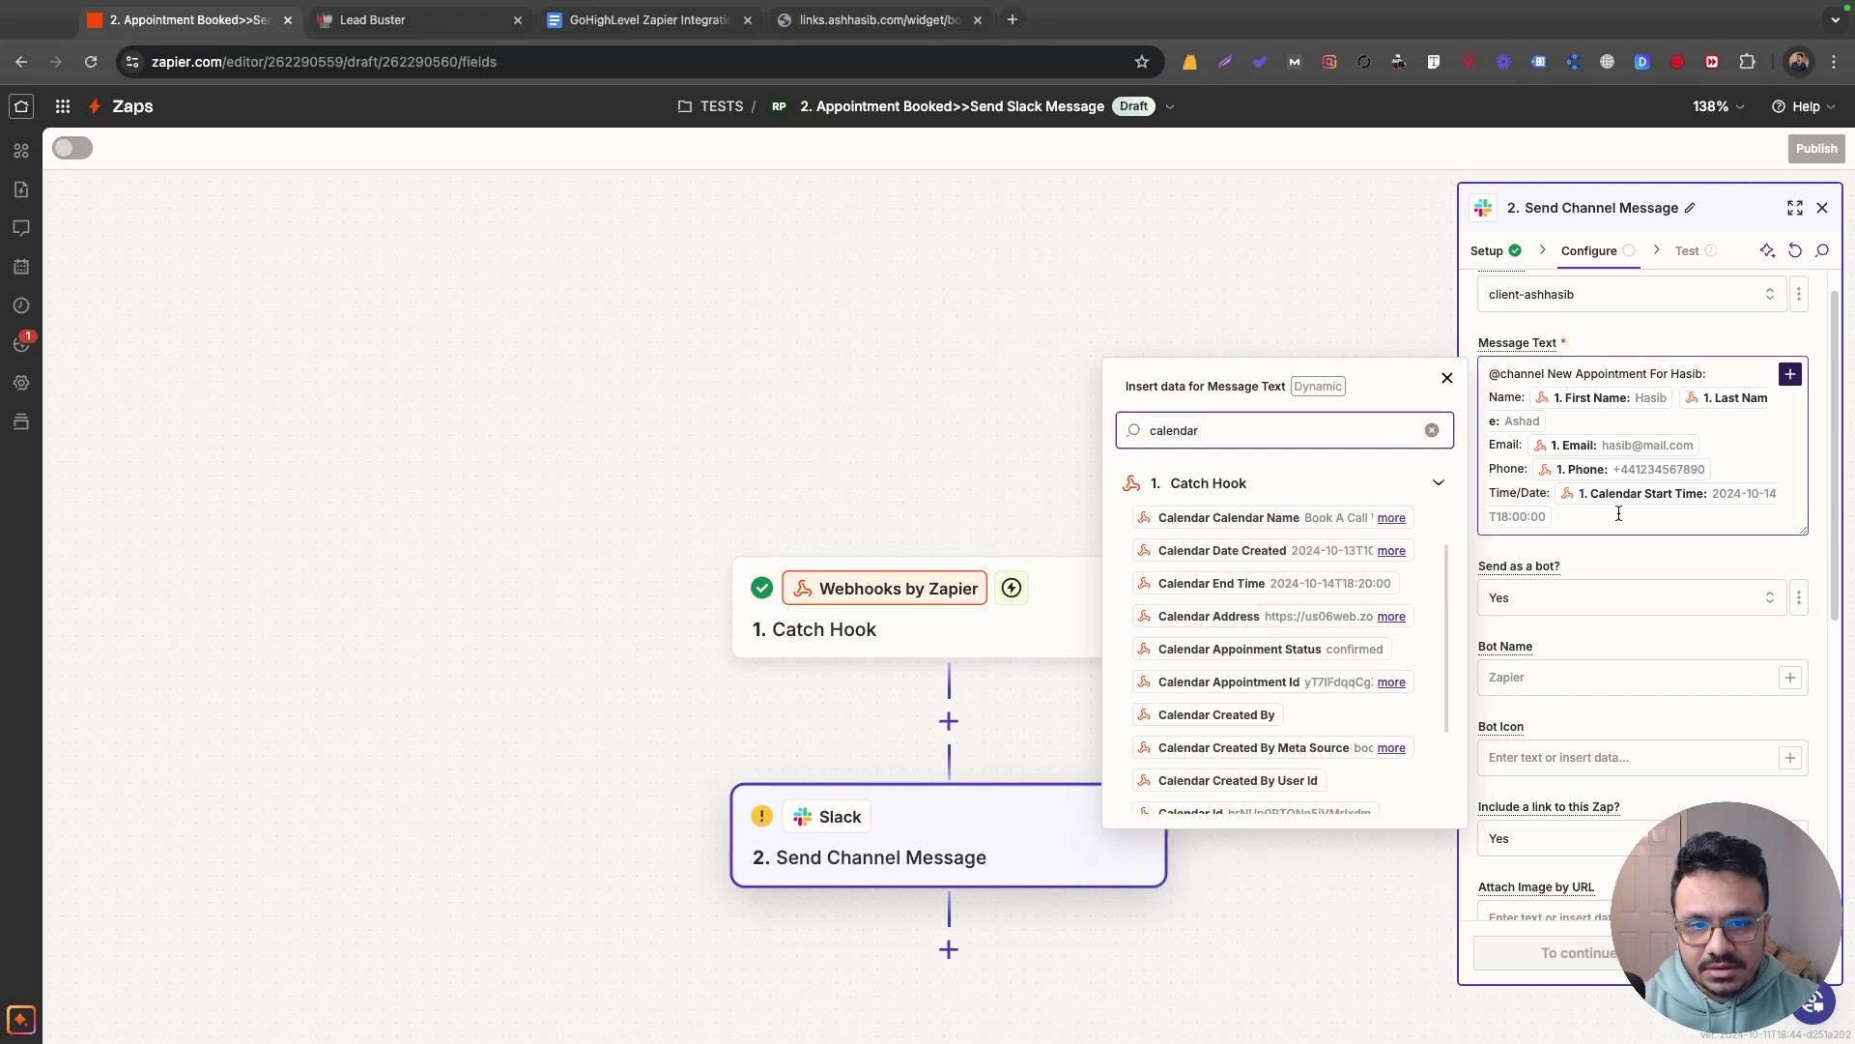
{"action": "left_click", "coordinate": [1619, 513]}
{"action": "left_click", "coordinate": [1586, 652]}
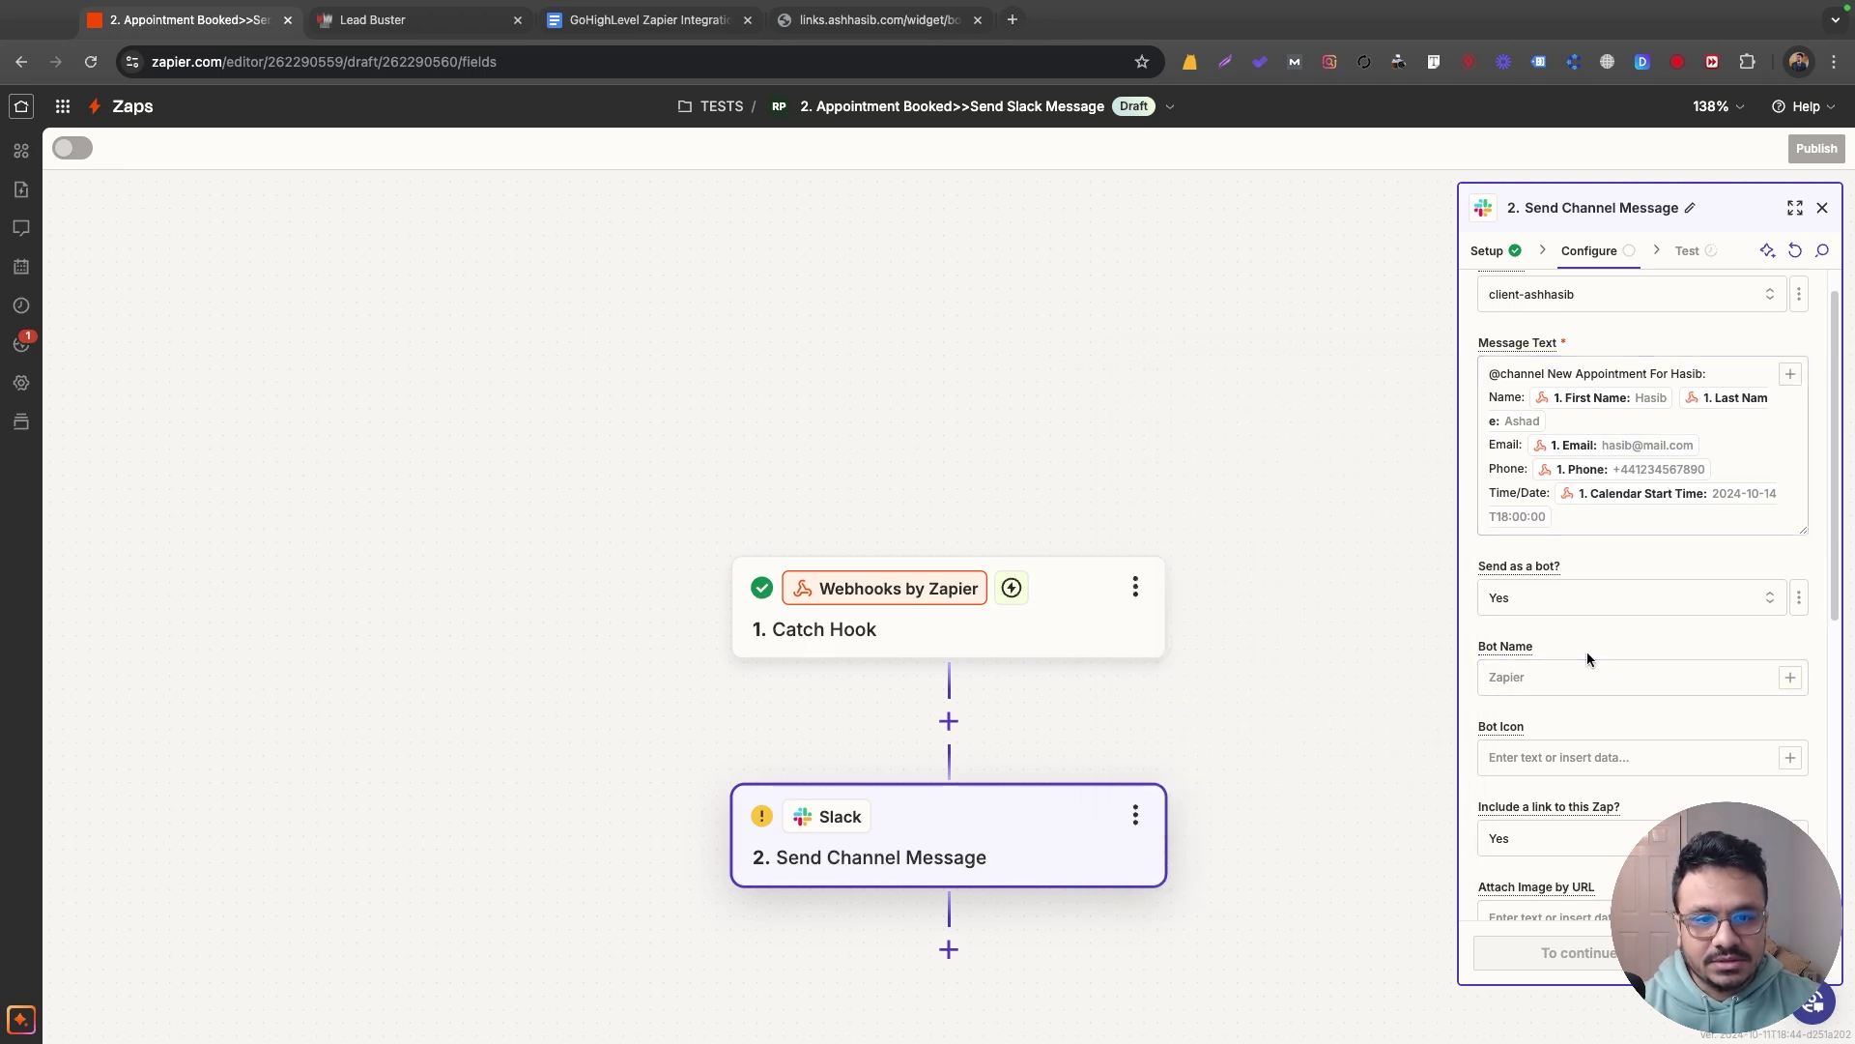
{"action": "scroll", "coordinate": [1643, 599], "scroll_direction": "down", "scroll_amount": 1}
{"action": "left_click", "coordinate": [1564, 652]}
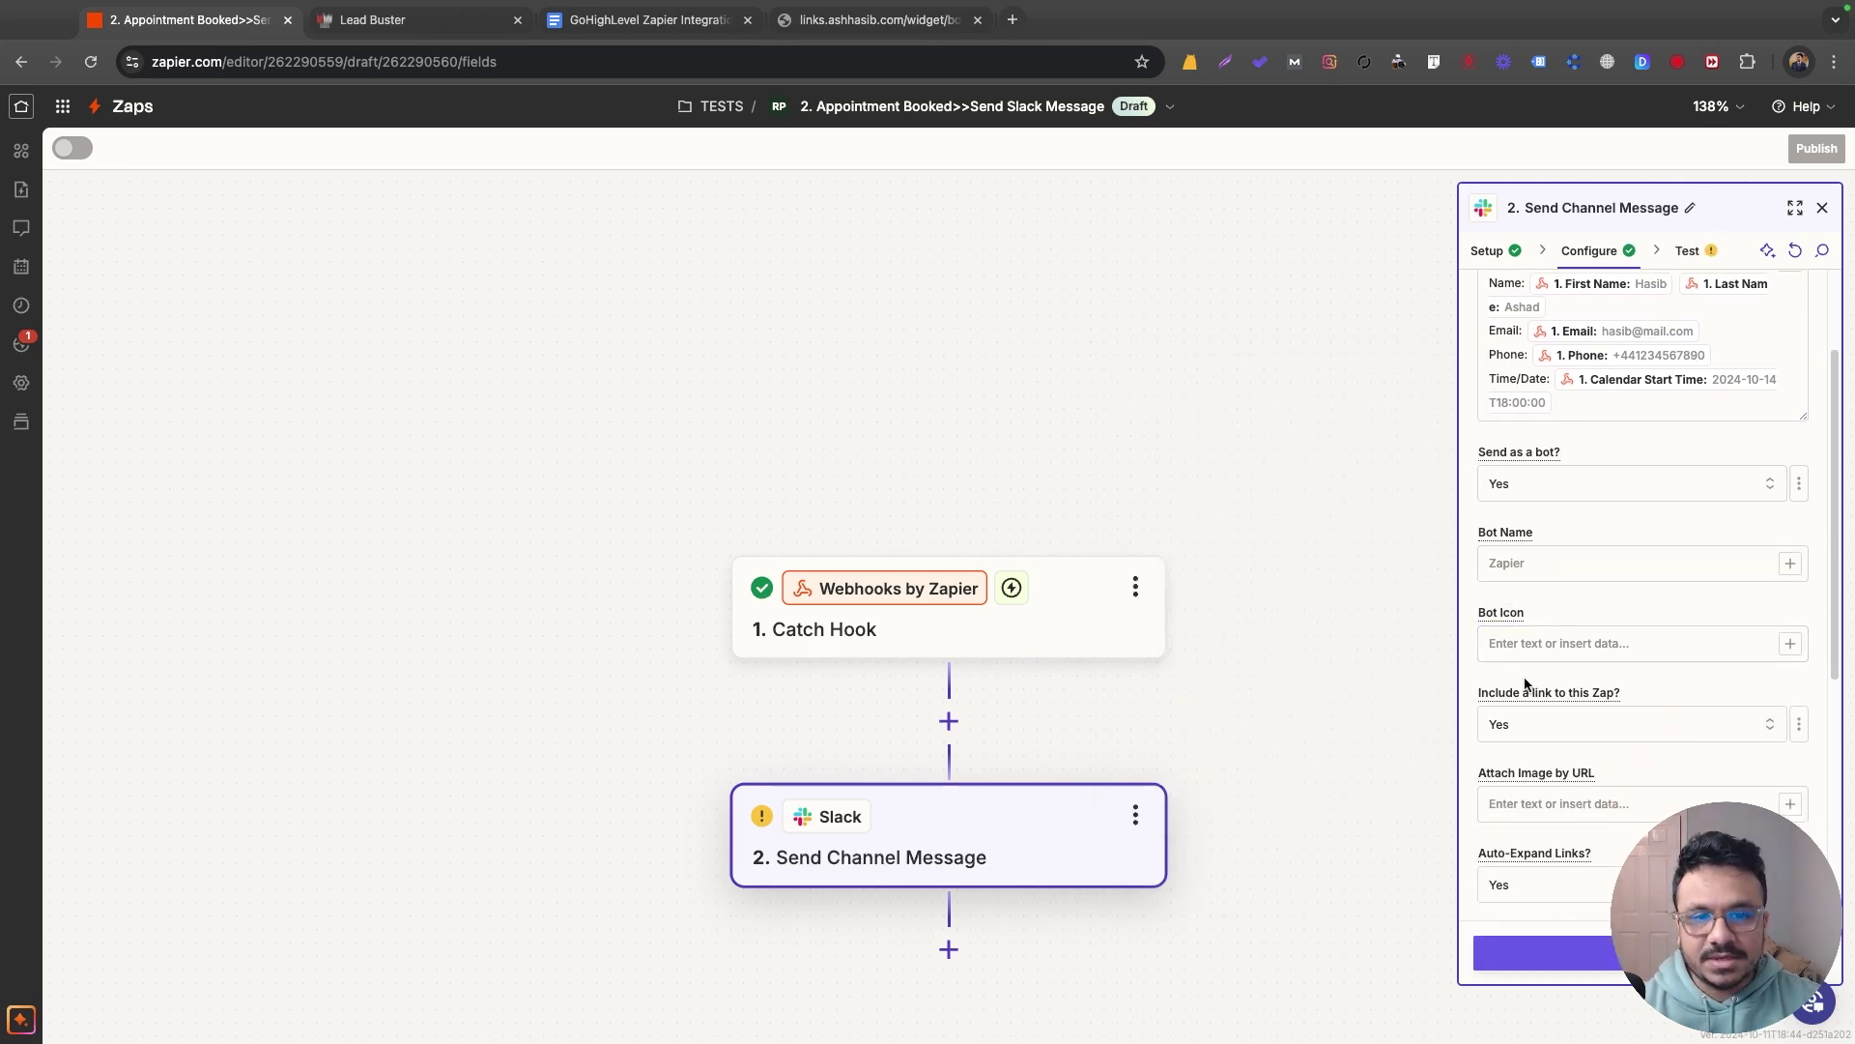
{"action": "scroll", "coordinate": [1525, 683], "scroll_direction": "down", "scroll_amount": 2}
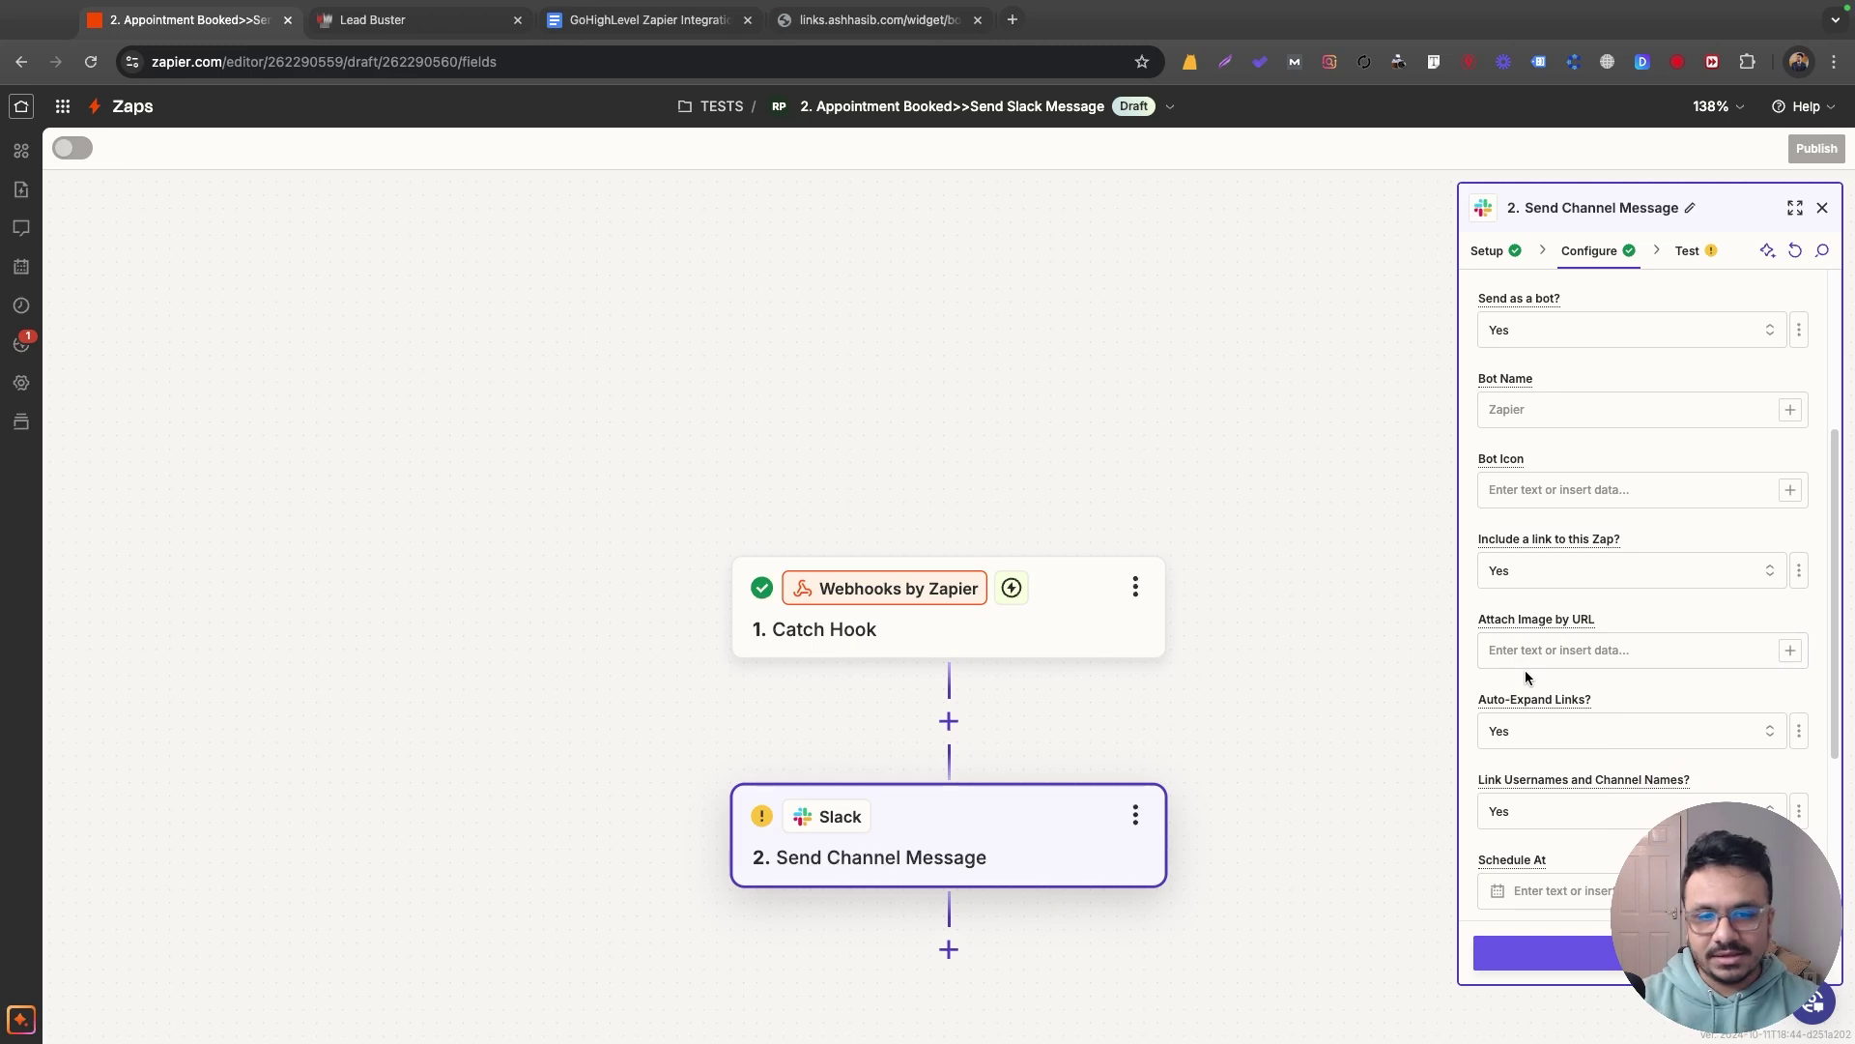
{"action": "scroll", "coordinate": [1565, 567], "scroll_direction": "down", "scroll_amount": 1}
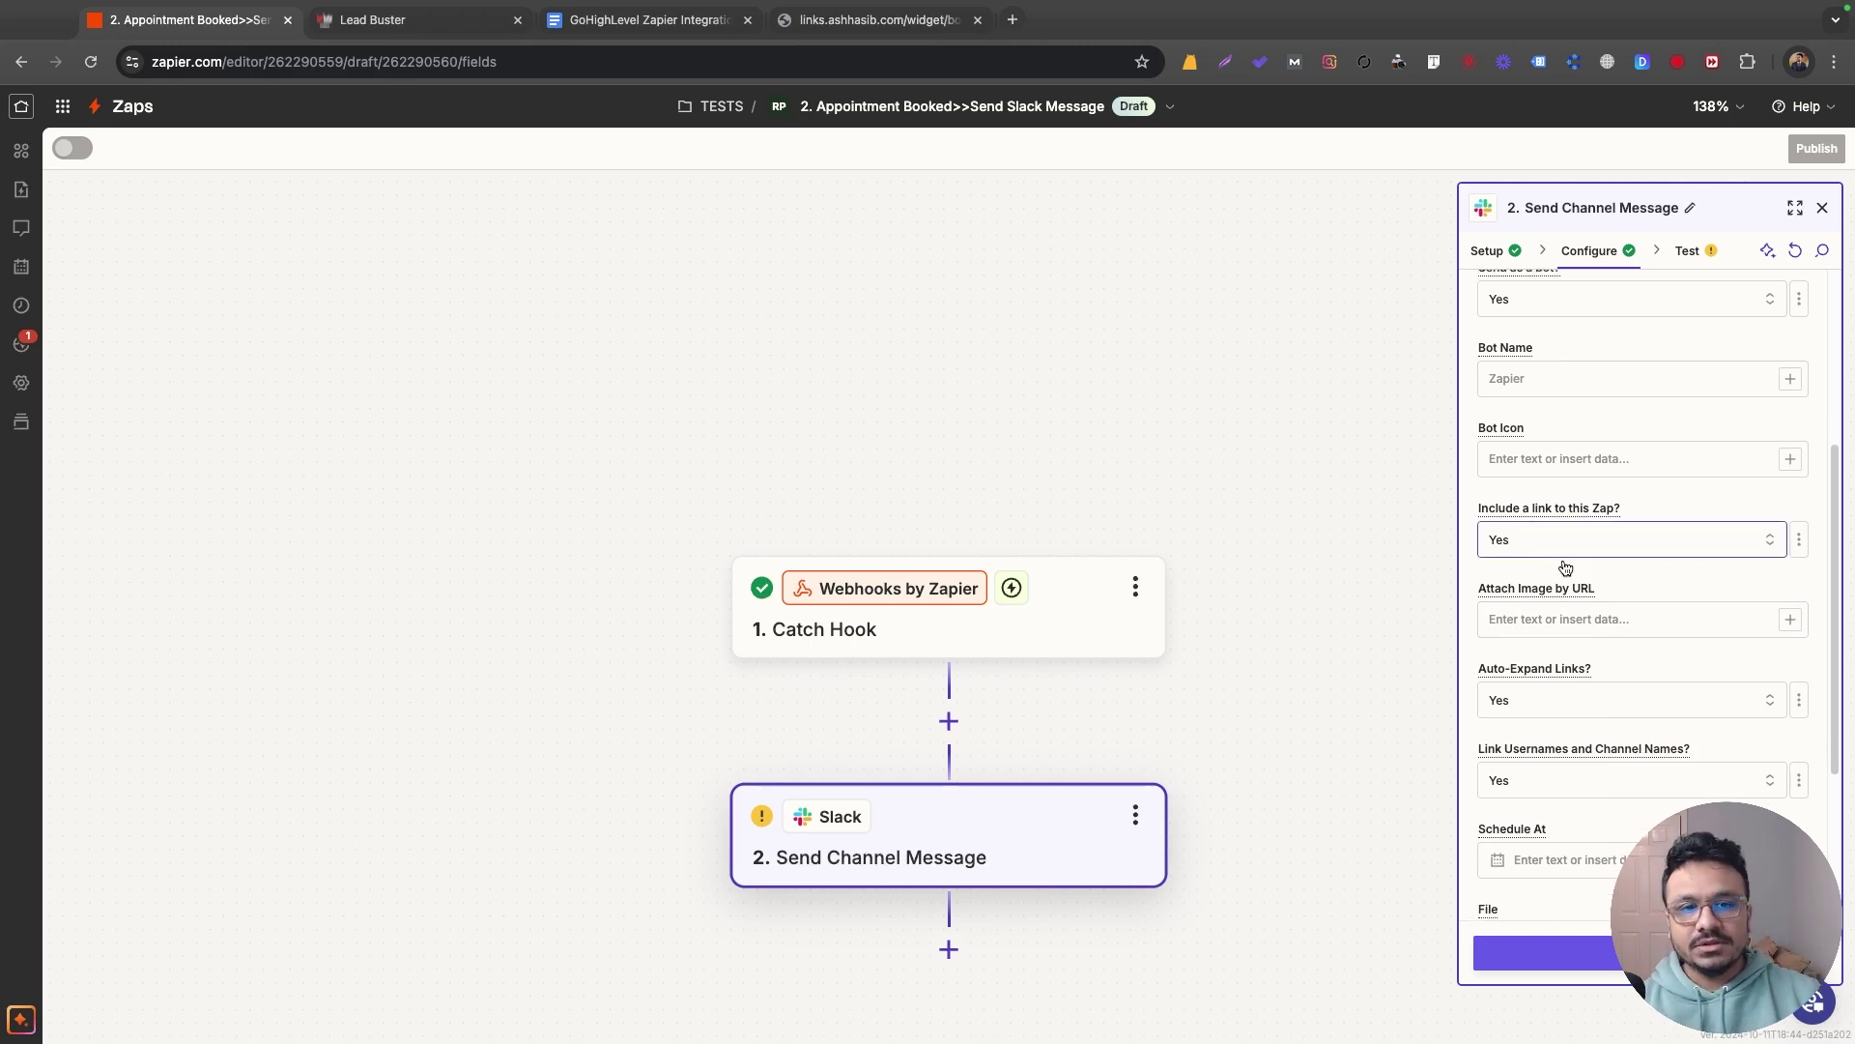
{"action": "scroll", "coordinate": [1565, 561], "scroll_direction": "down", "scroll_amount": 4}
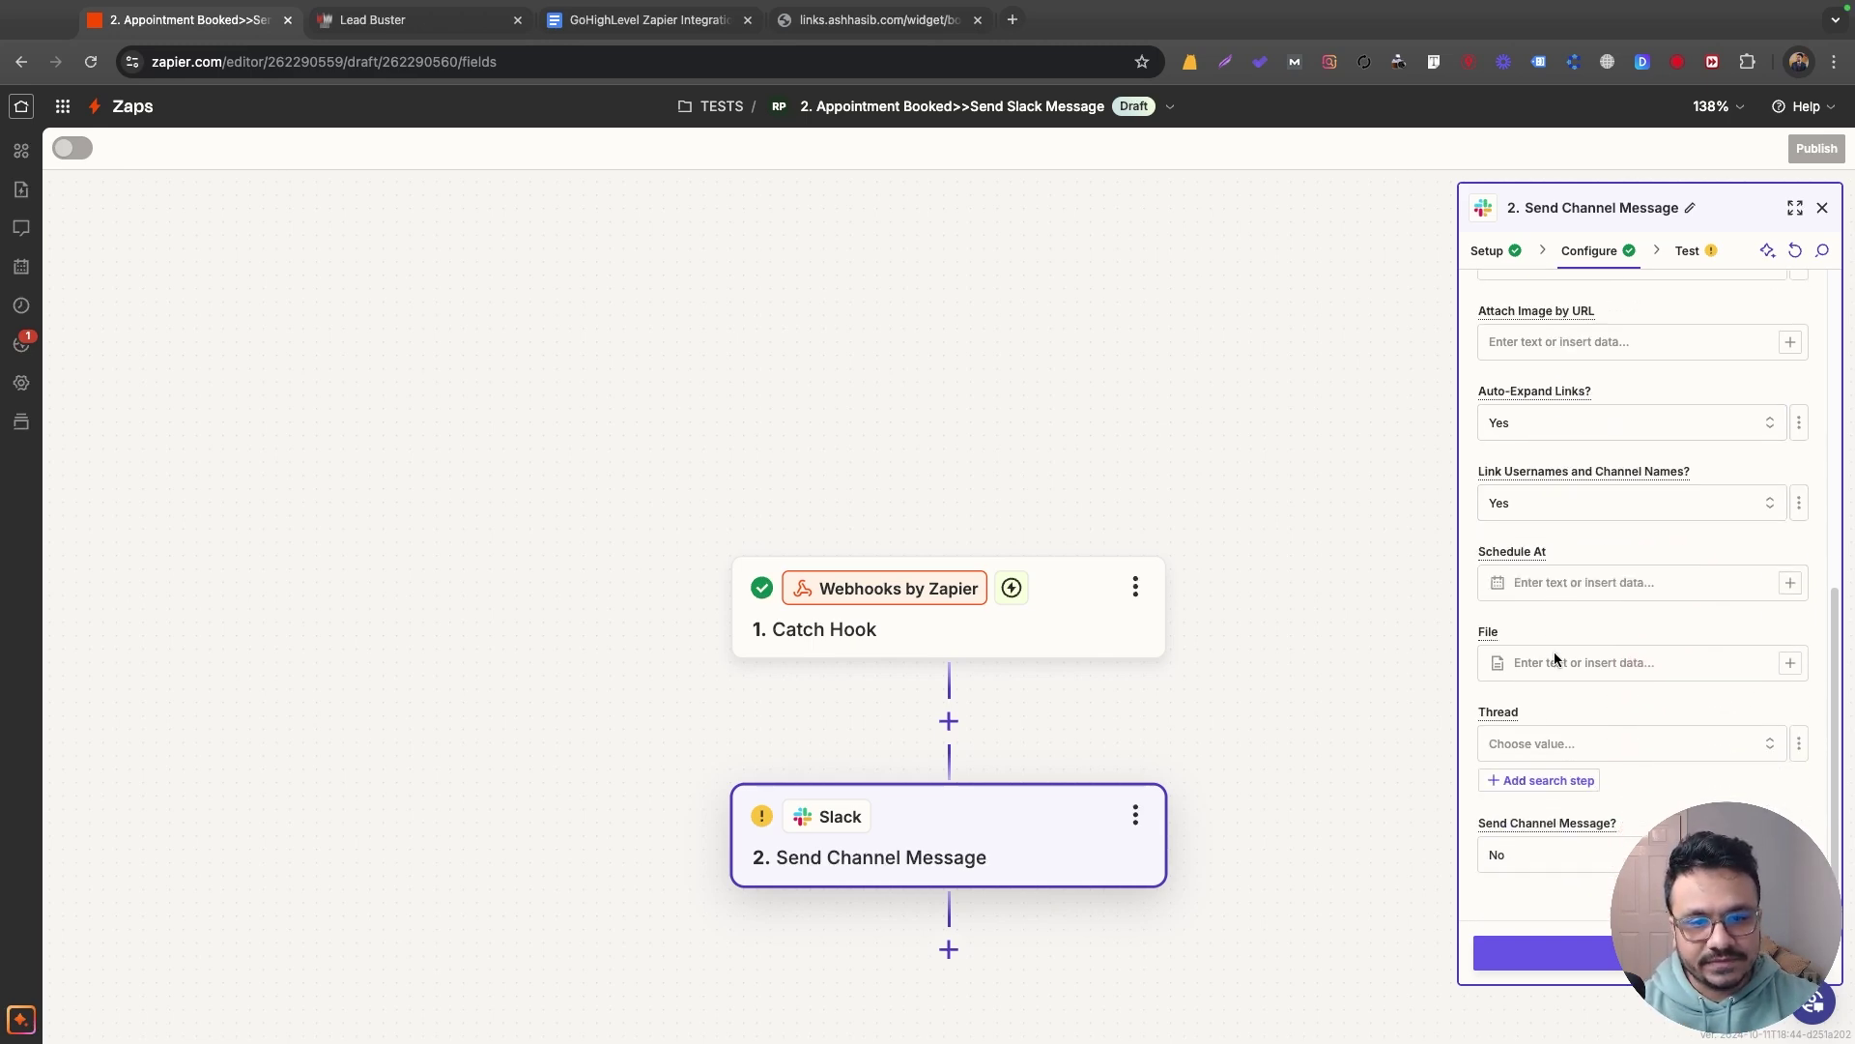
{"action": "left_click", "coordinate": [1546, 952]}
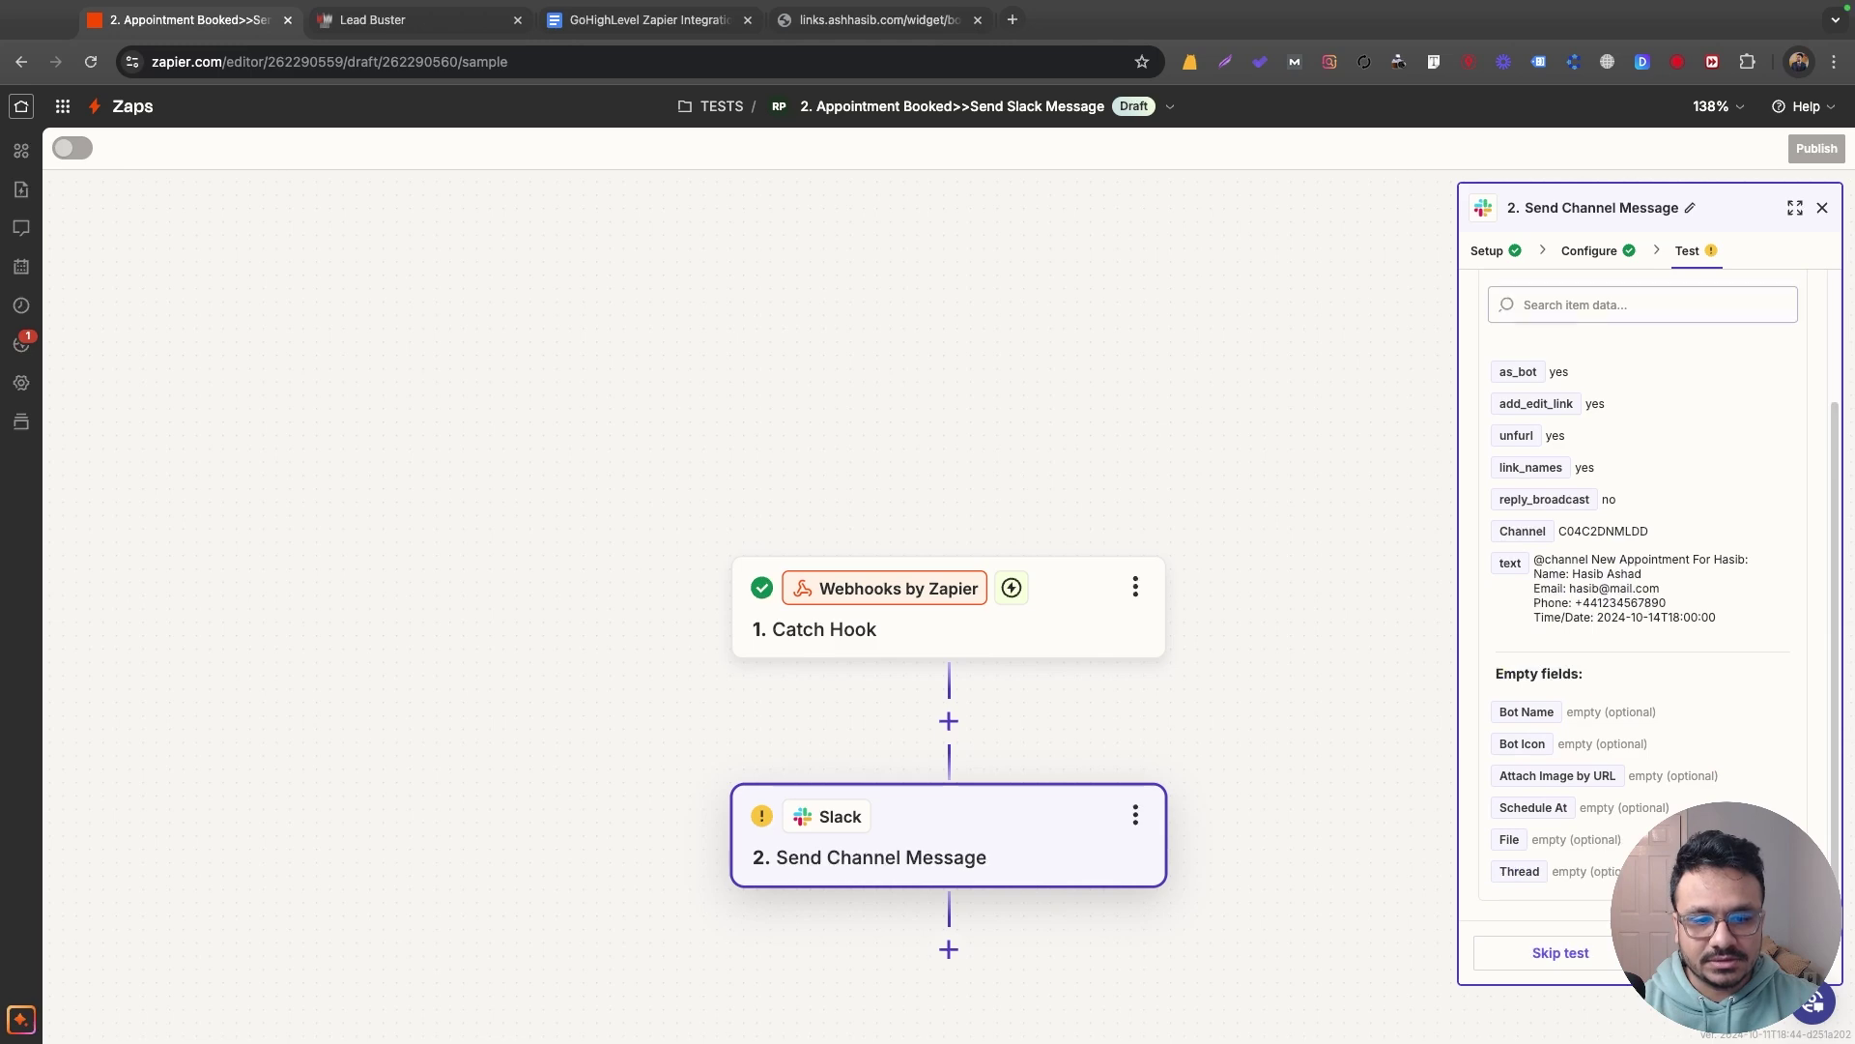
{"action": "left_click", "coordinate": [1720, 953]}
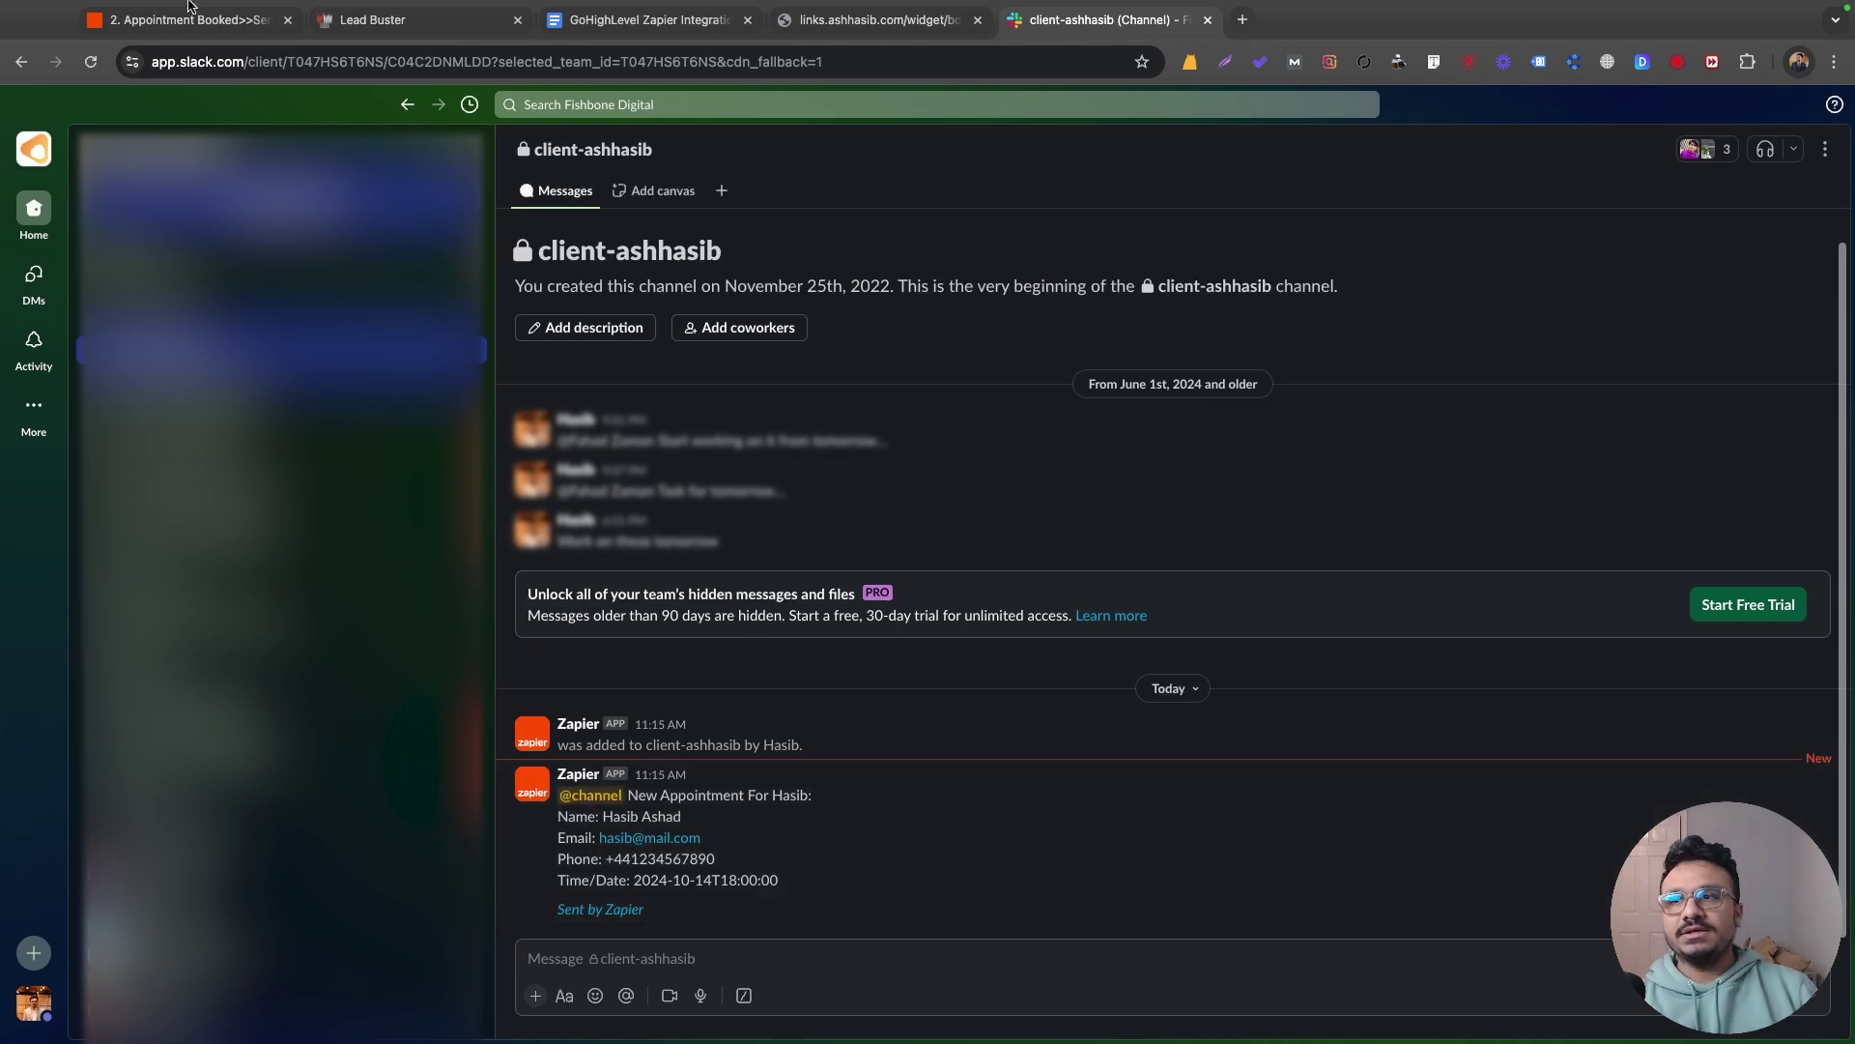
- Return to the Zapier editor and close the booking confirmation page
{"action": "left_click", "coordinate": [193, 44]}
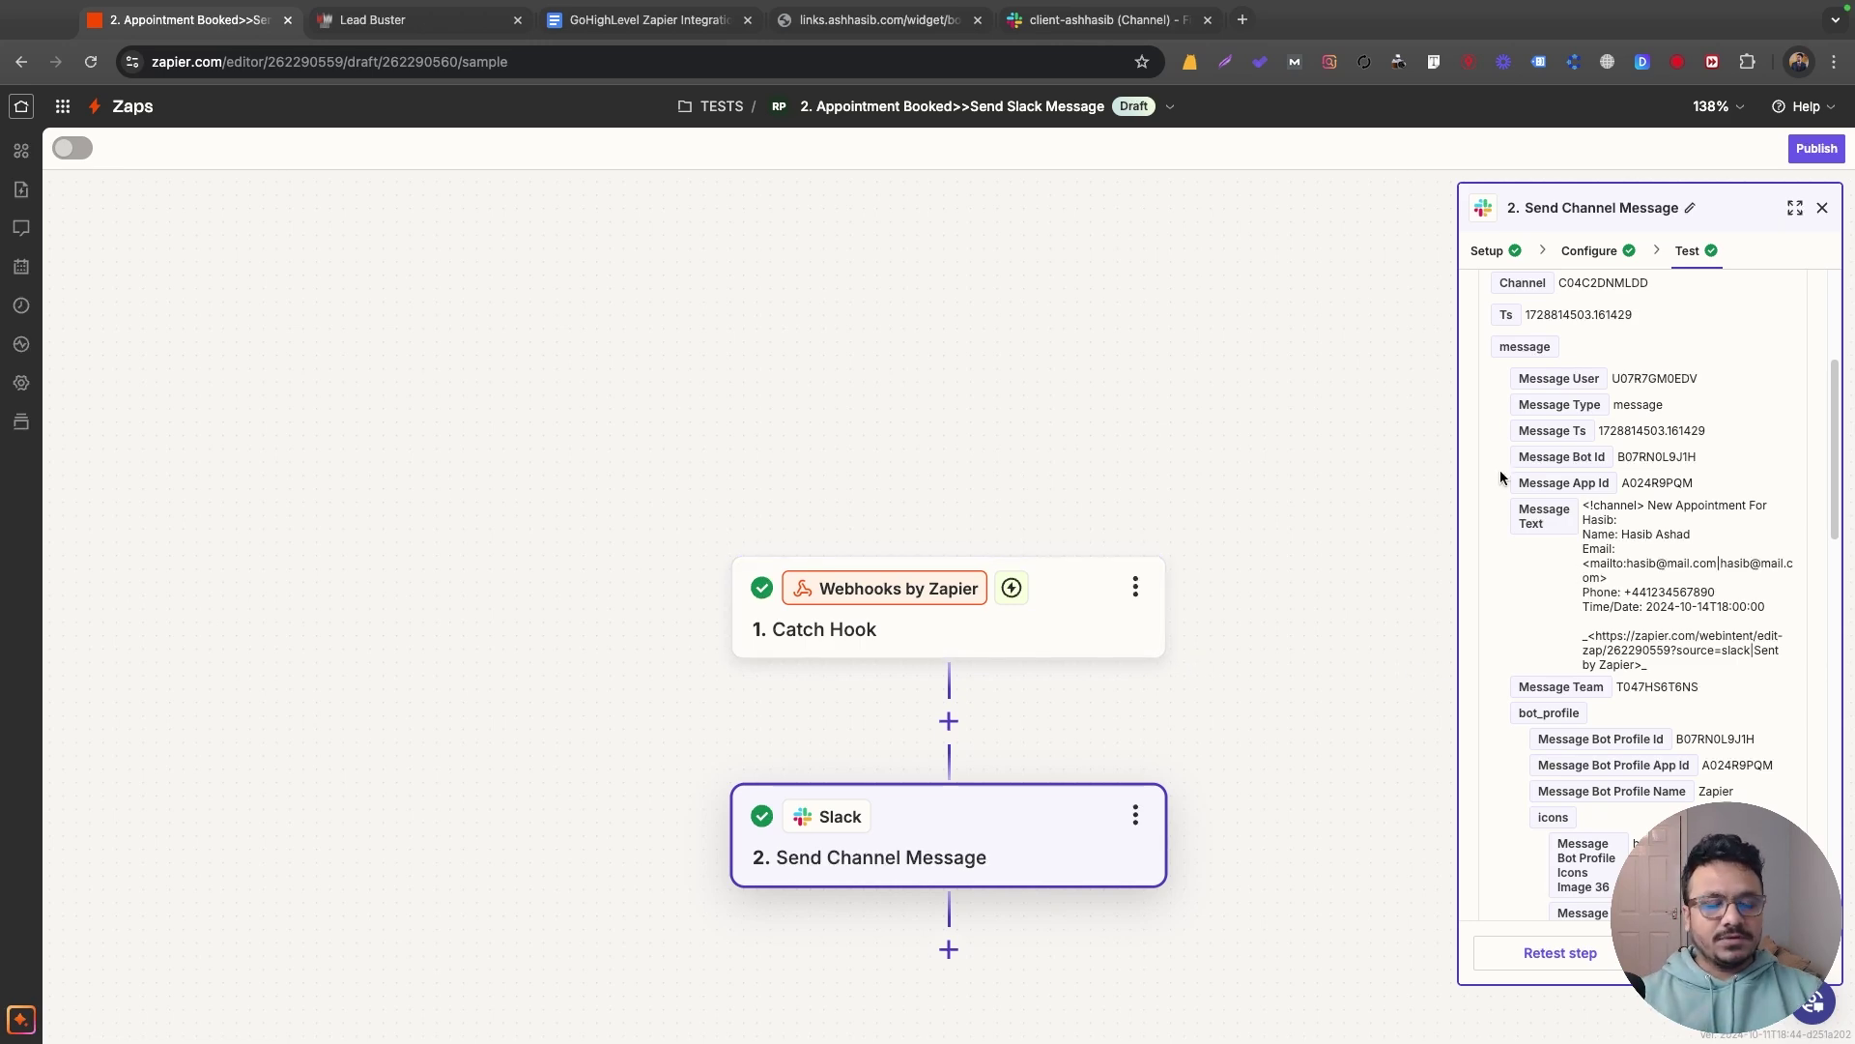
{"action": "left_click", "coordinate": [826, 24]}
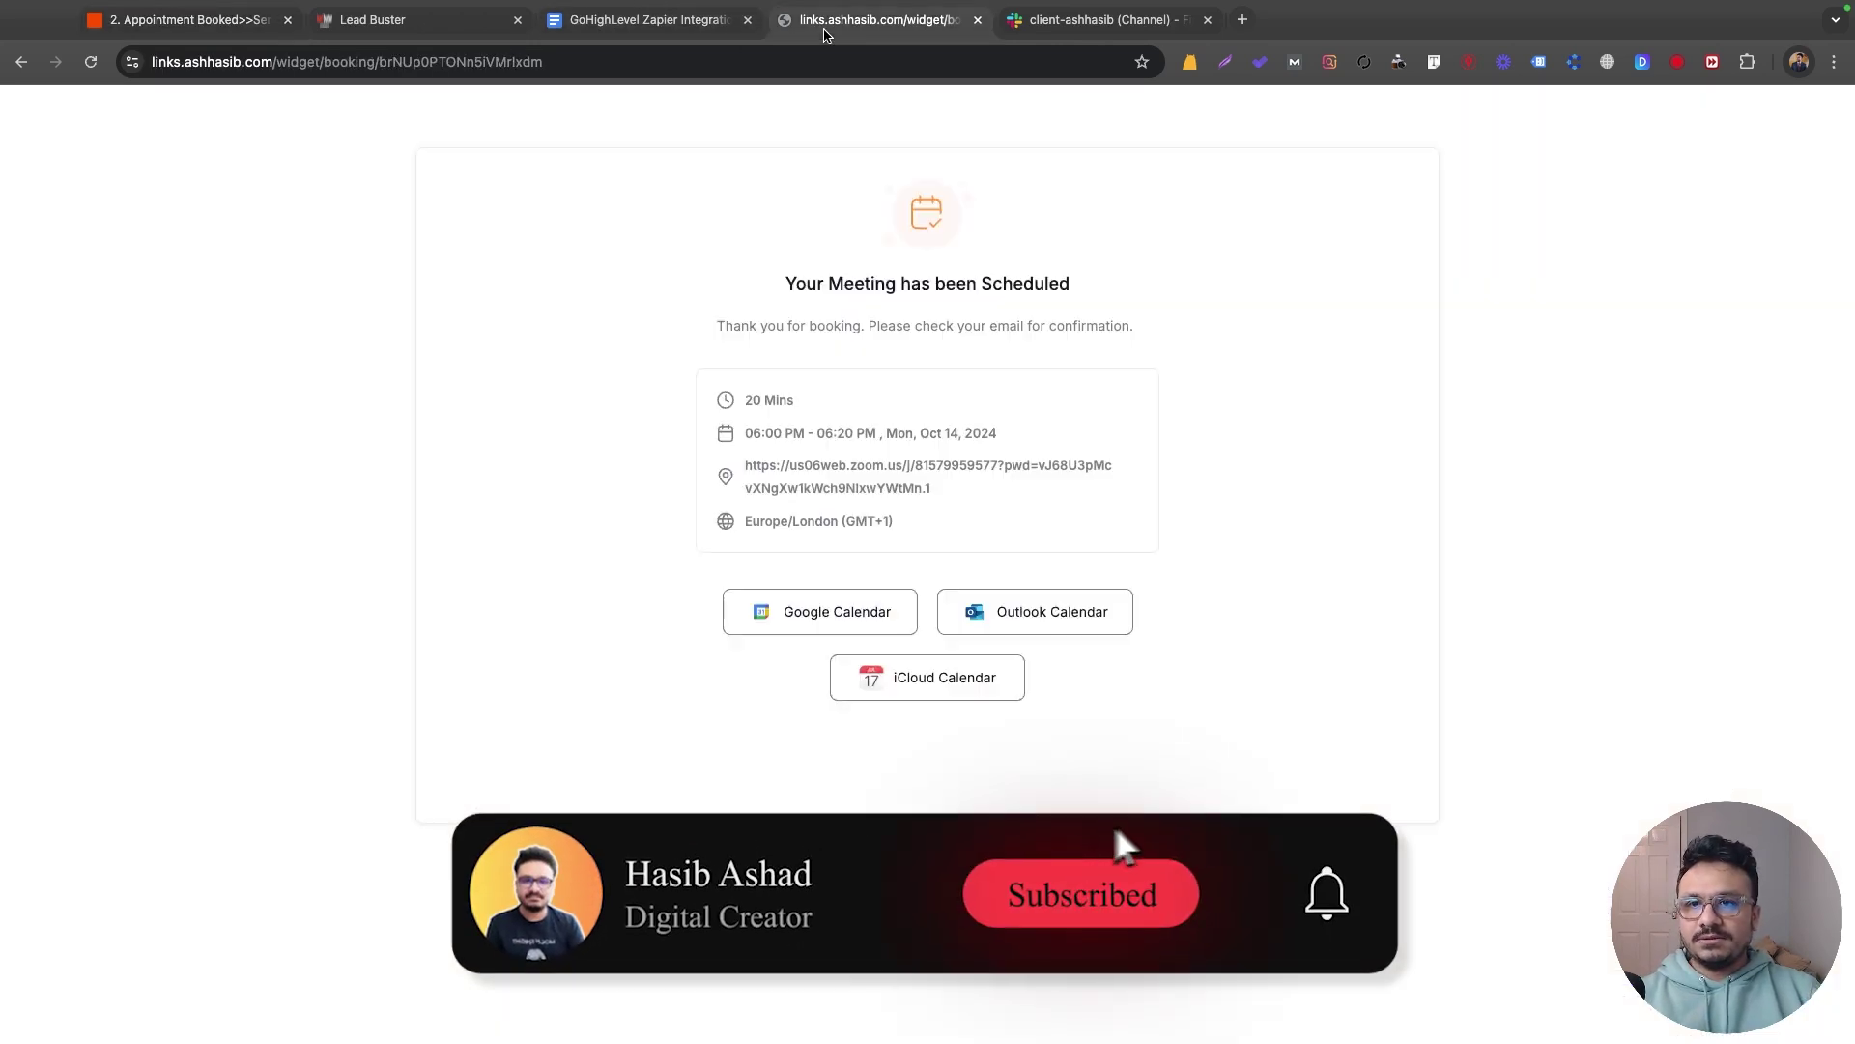
{"action": "key", "text": "super+w"}
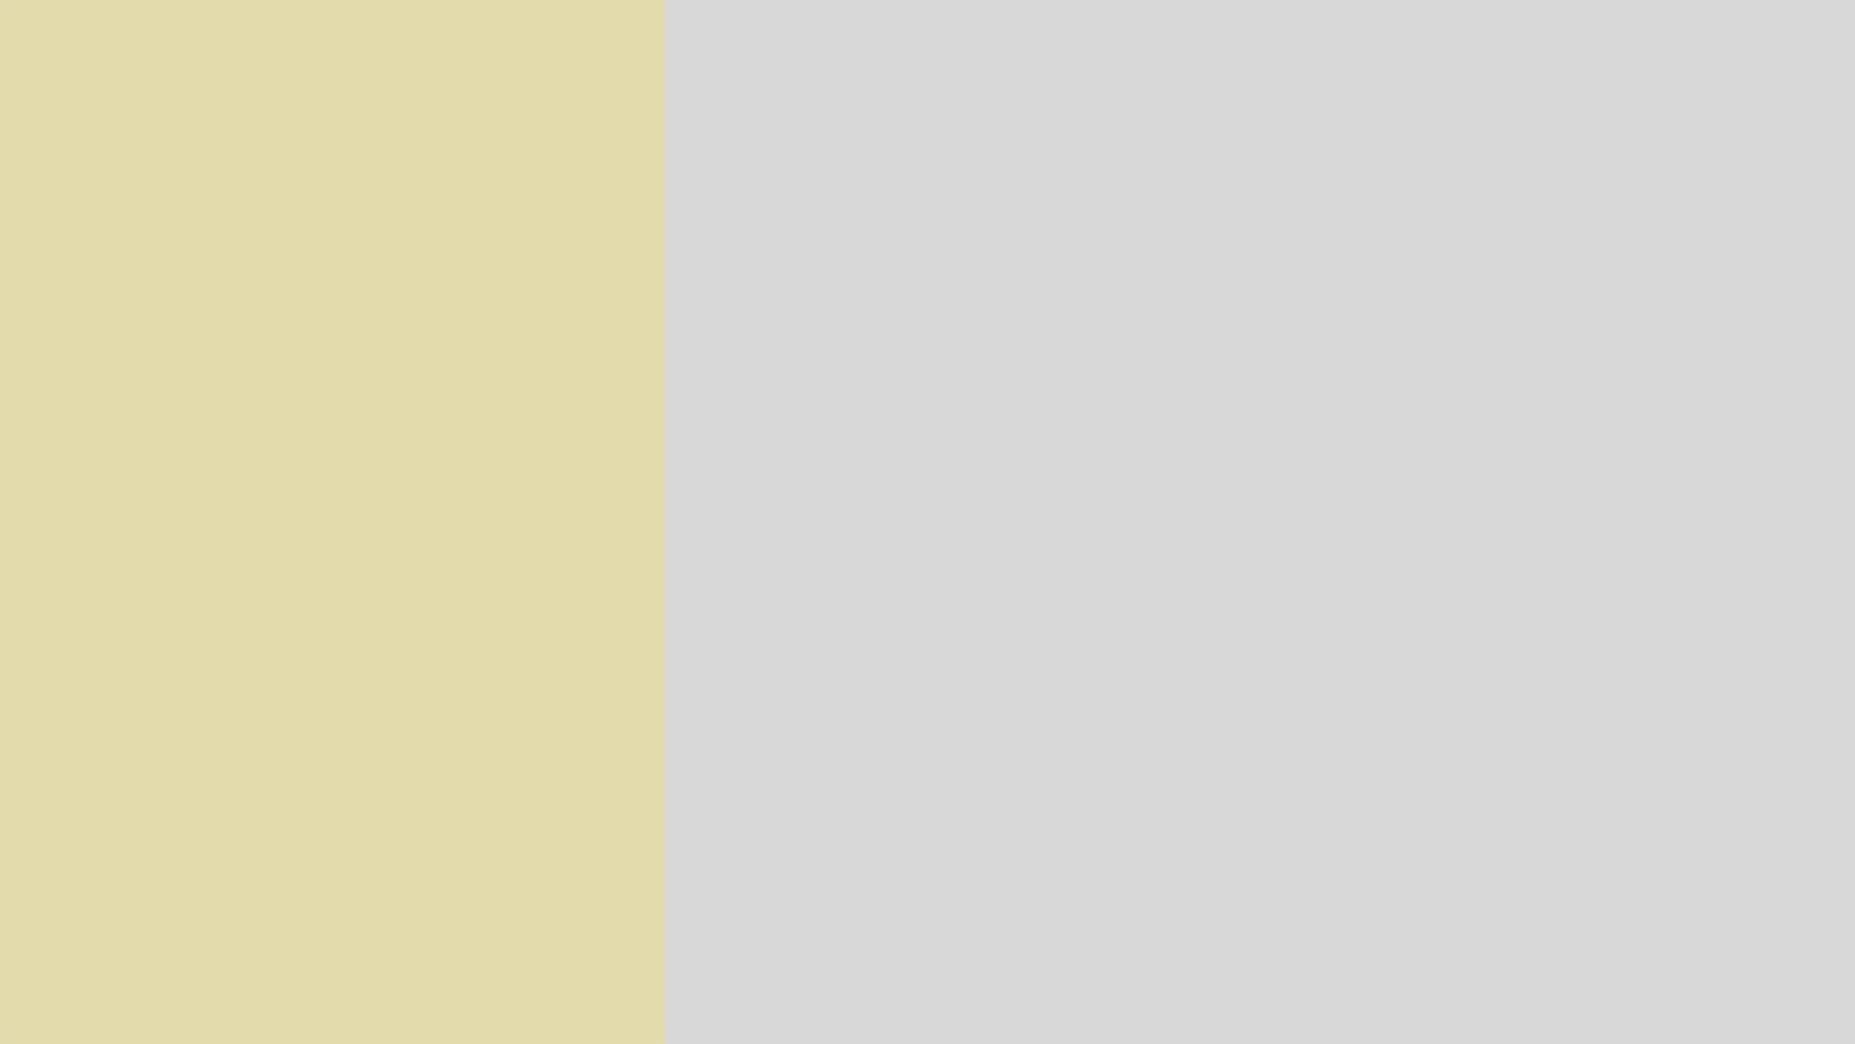